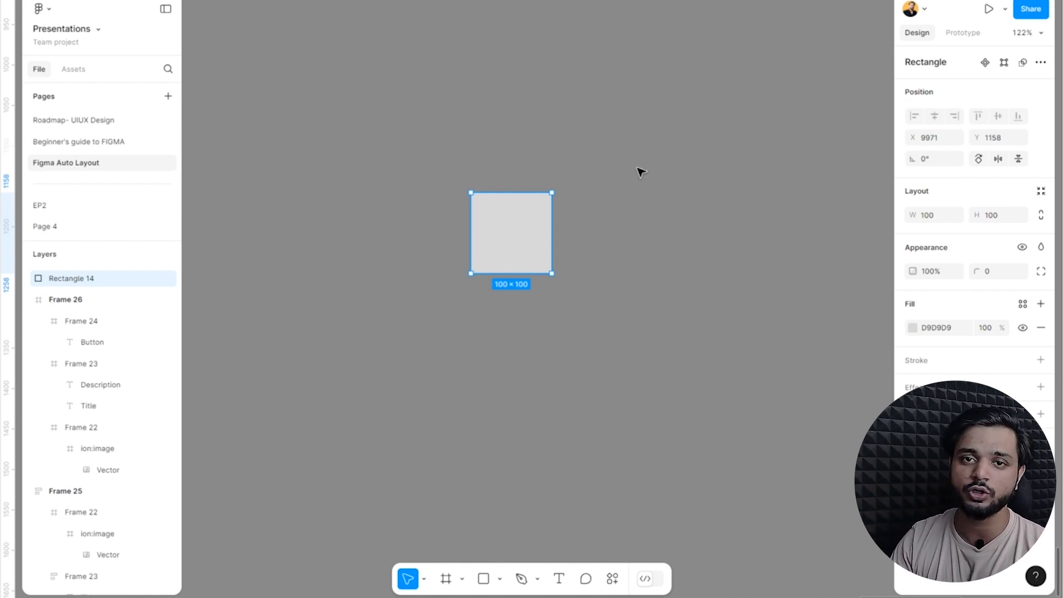
Wrap the 100 × 100 rectangle in an auto layout frame.
key(shift)
key(shift+a)
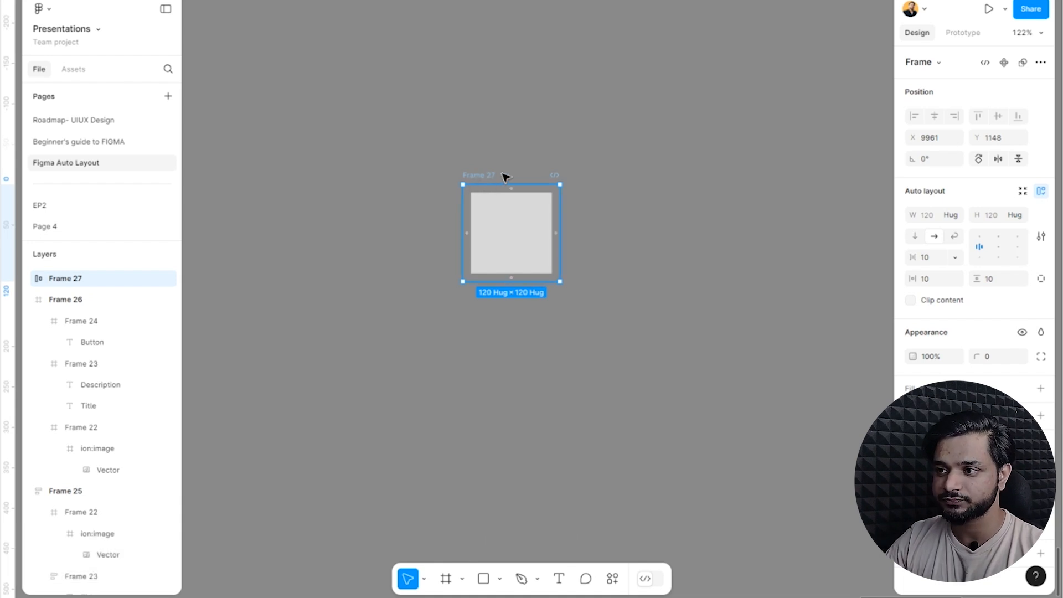
scroll(496, 184, up, 2)
scroll(496, 184, up, 4)
scroll(376, 185, down, 1)
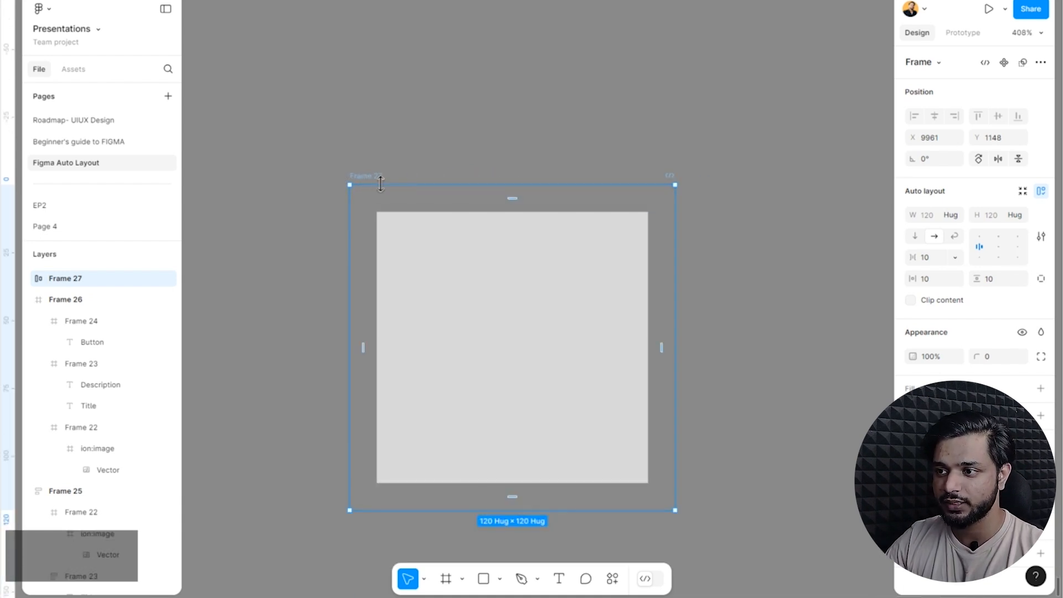
click(375, 176)
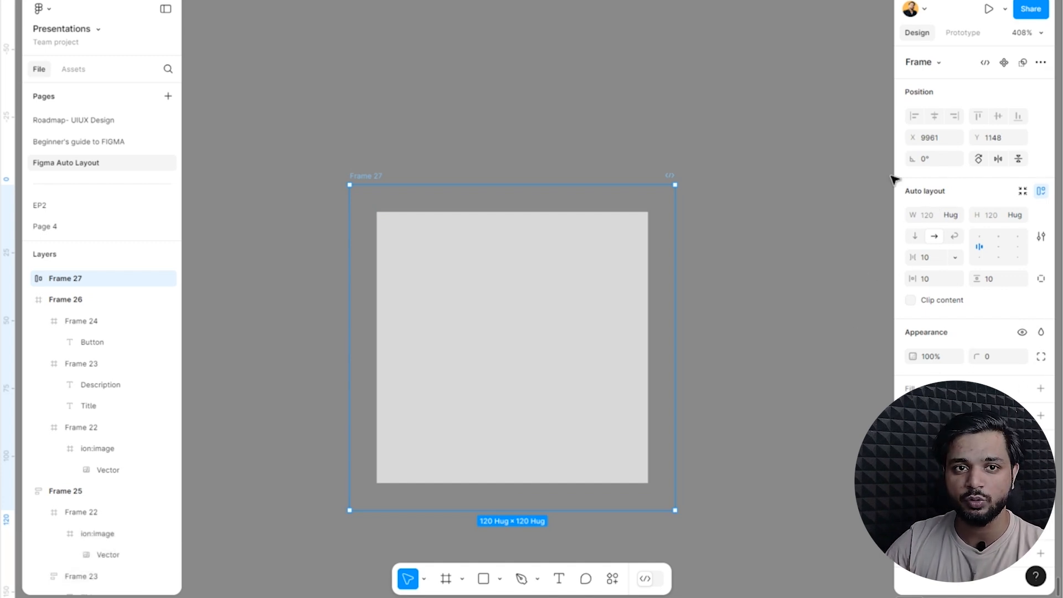
Compare the layout properties of the inner rectangle with those of its enclosing auto layout frame.
key(ctrl)
ctrl+click(583, 357)
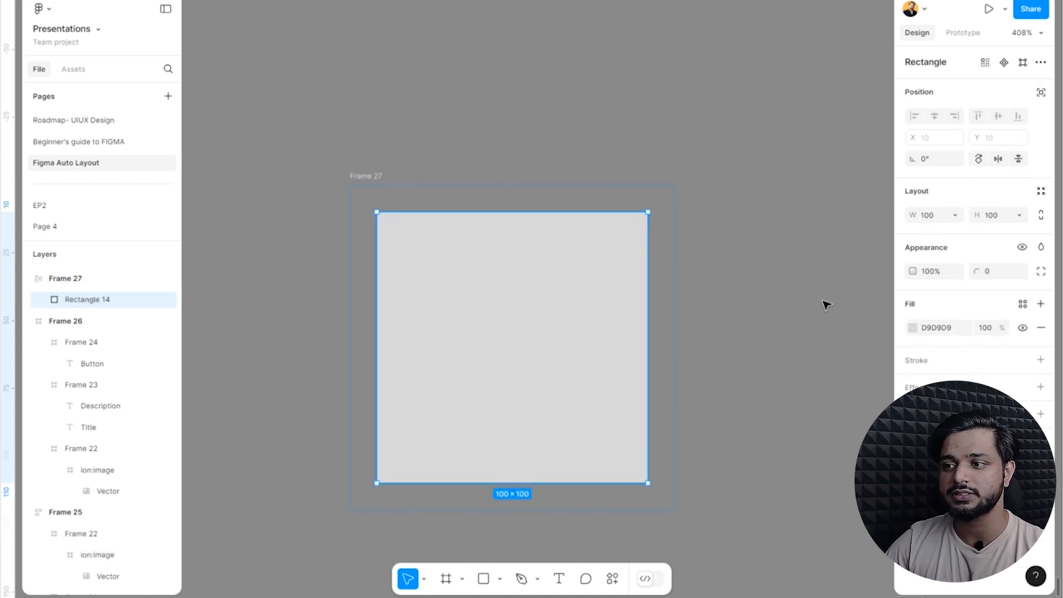
click(366, 174)
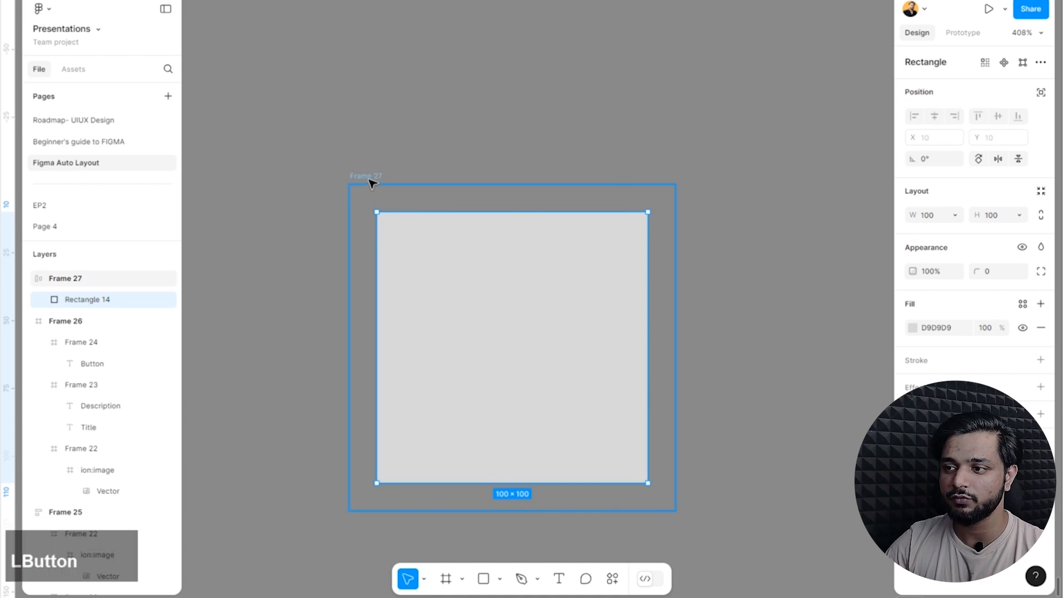
click(1040, 191)
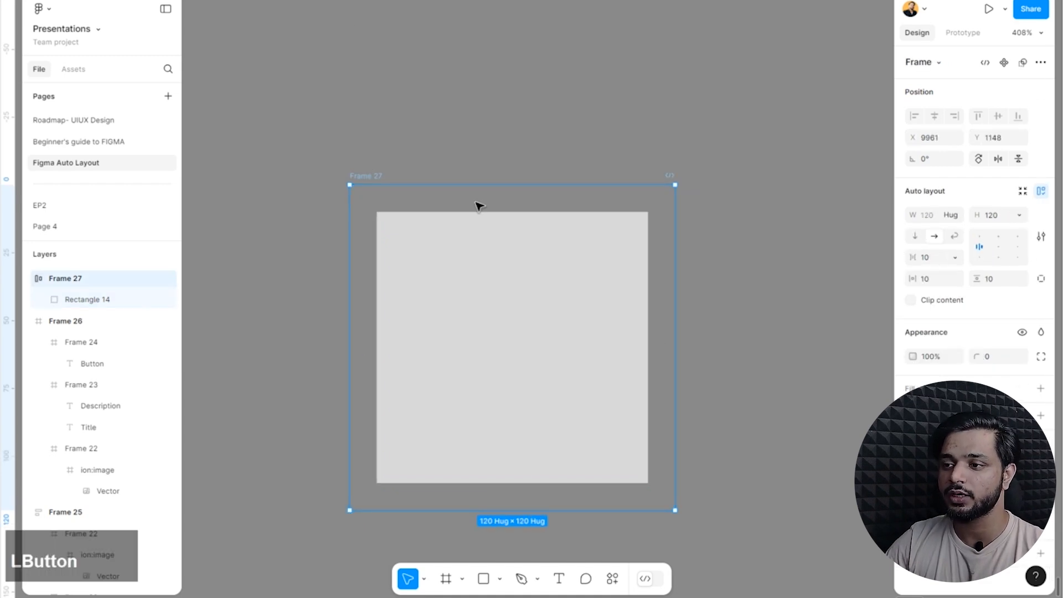
click(372, 115)
click(366, 175)
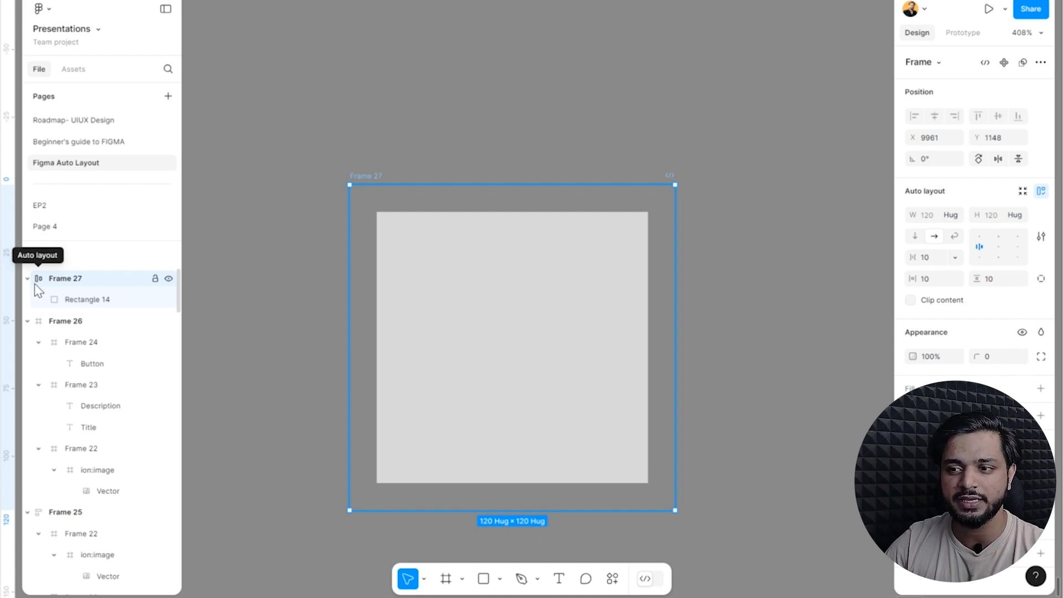
Try the auto layout flow options on the frame, ending with the vertical direction.
click(914, 238)
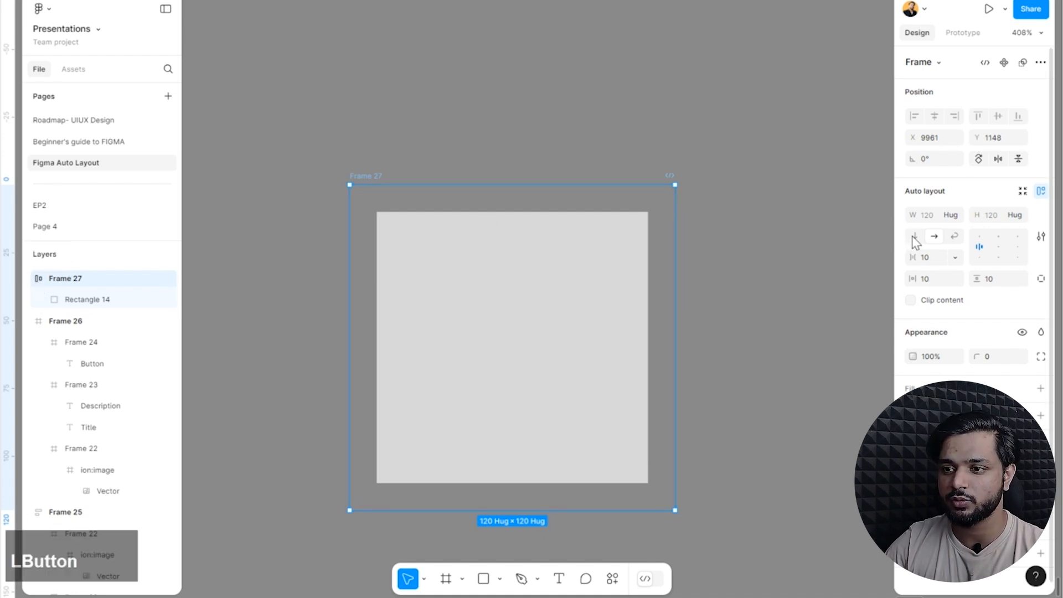
click(954, 237)
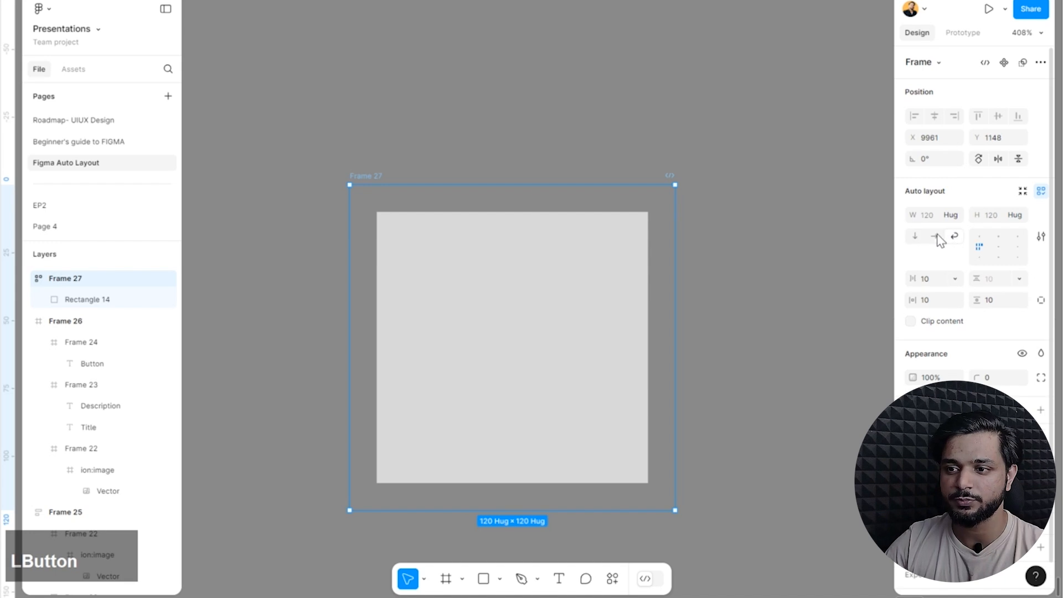
click(426, 178)
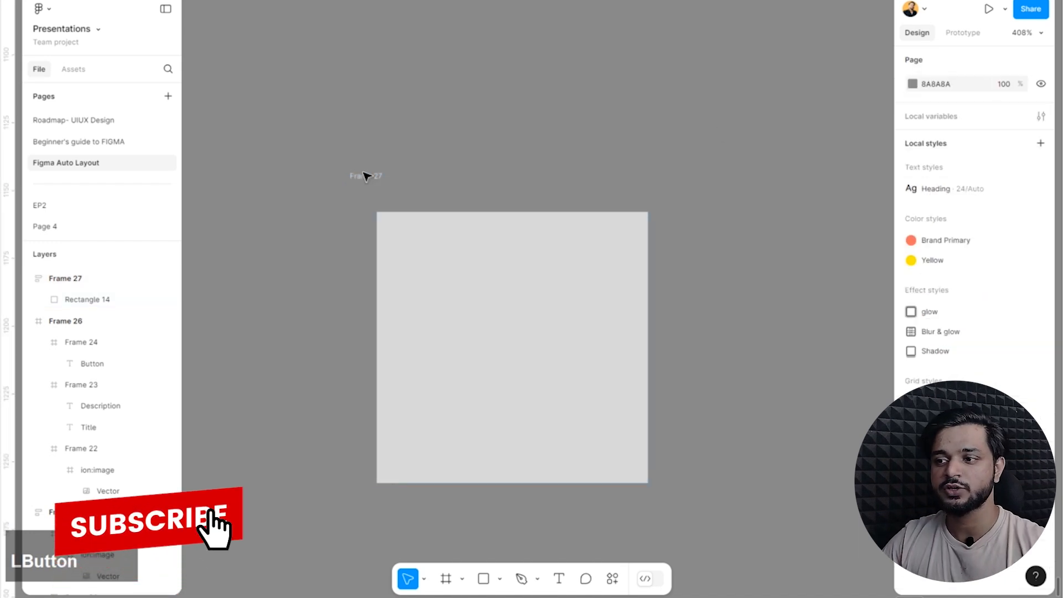
click(367, 182)
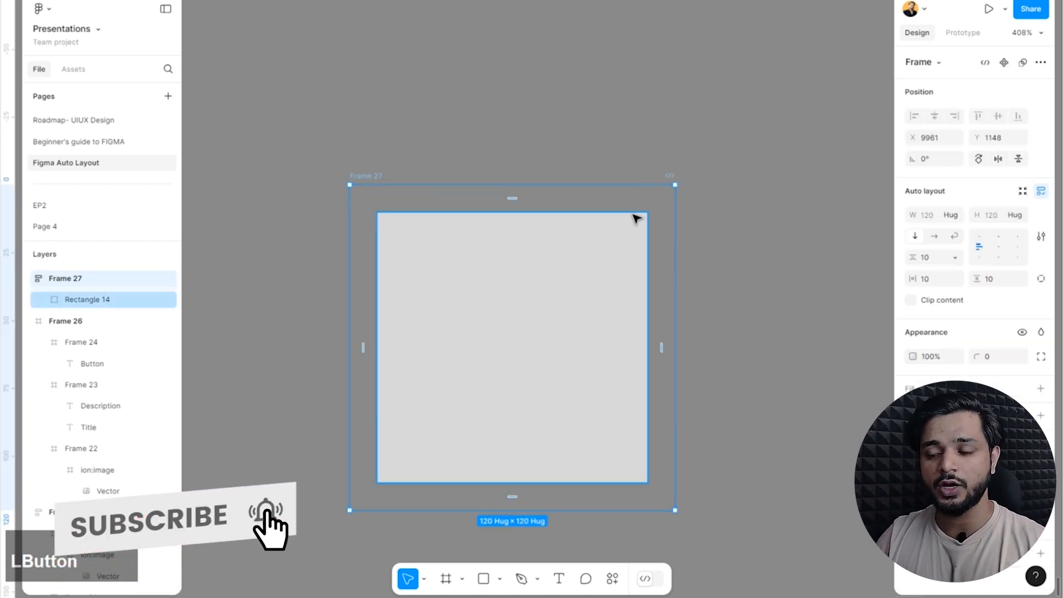
Copy the rectangle and paste three copies of it into the auto layout frame.
scroll(398, 222, down, 3)
click(498, 299)
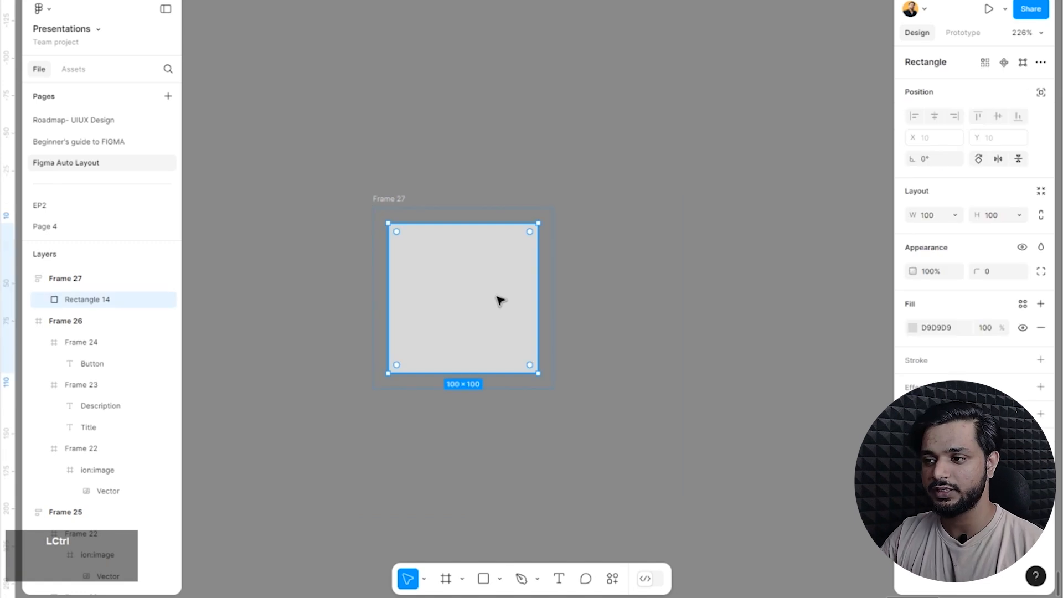
click(698, 288)
click(391, 200)
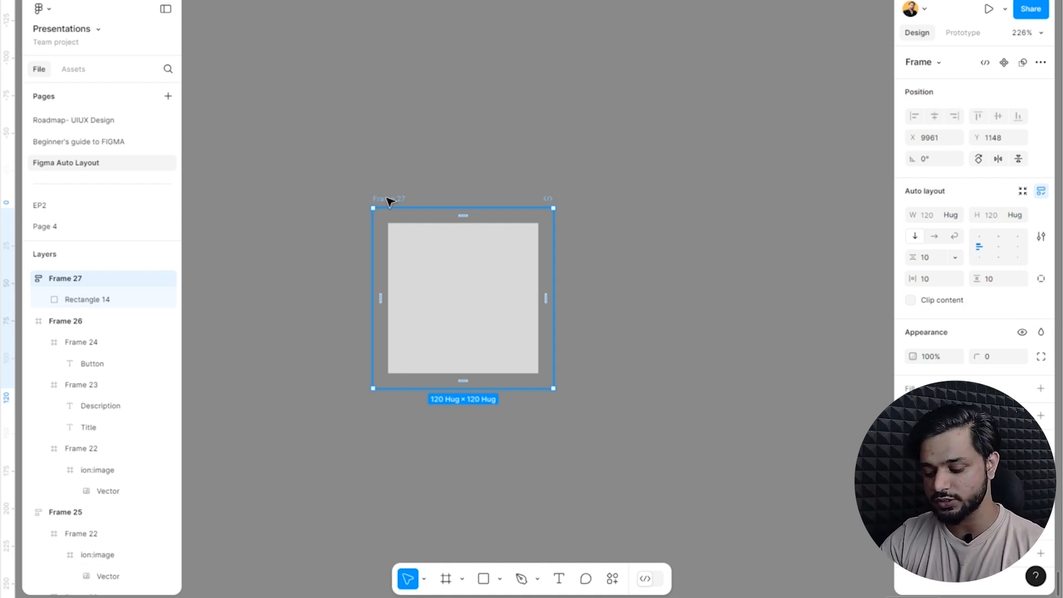
key(ctrl+v)
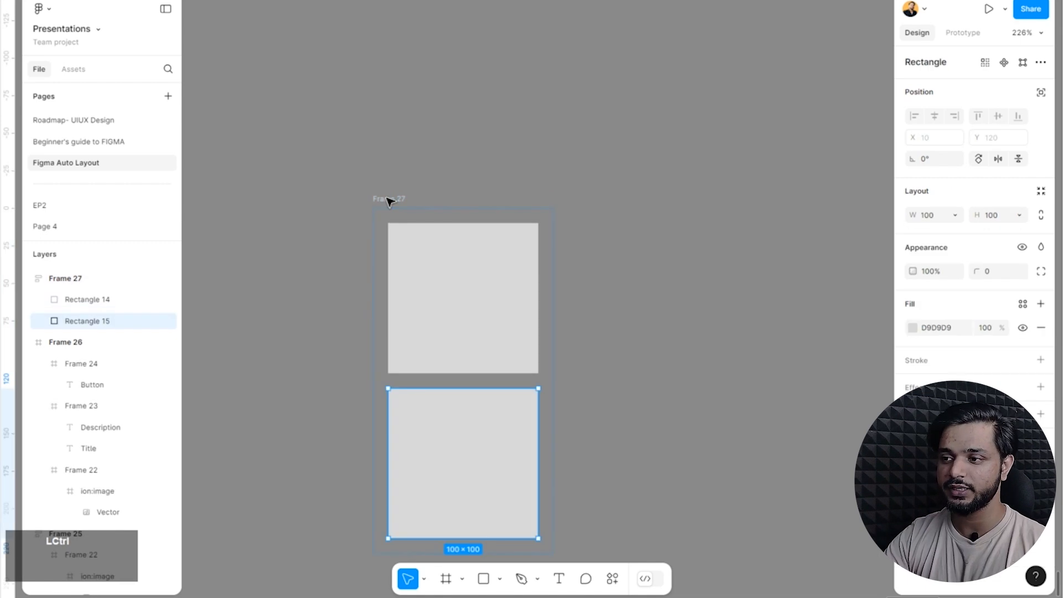
key(ctrl+v)
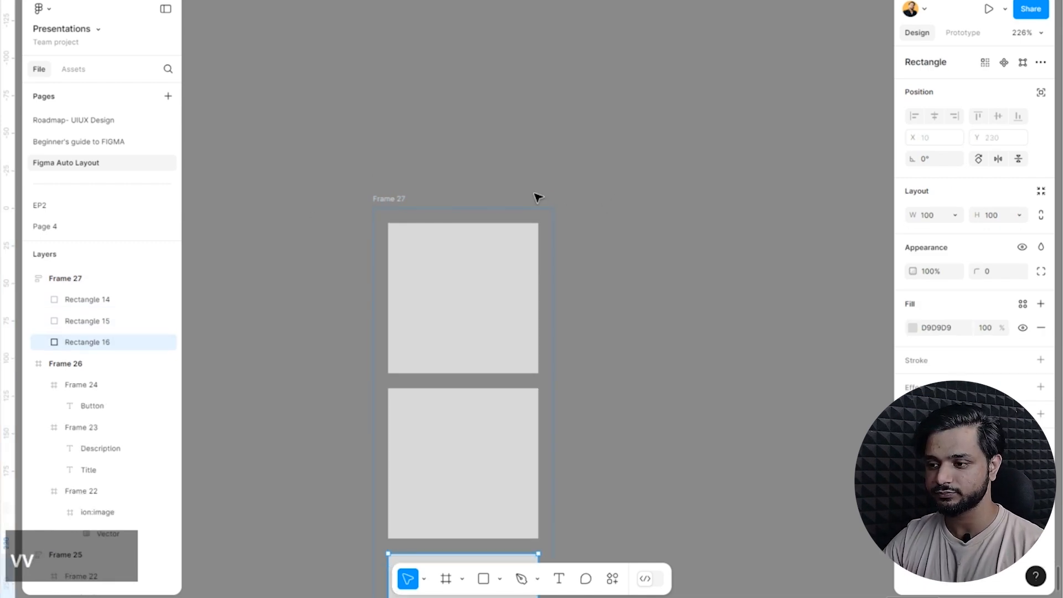
key(ctrl+v)
scroll(535, 197, down, 5)
scroll(486, 131, up, 3)
click(505, 222)
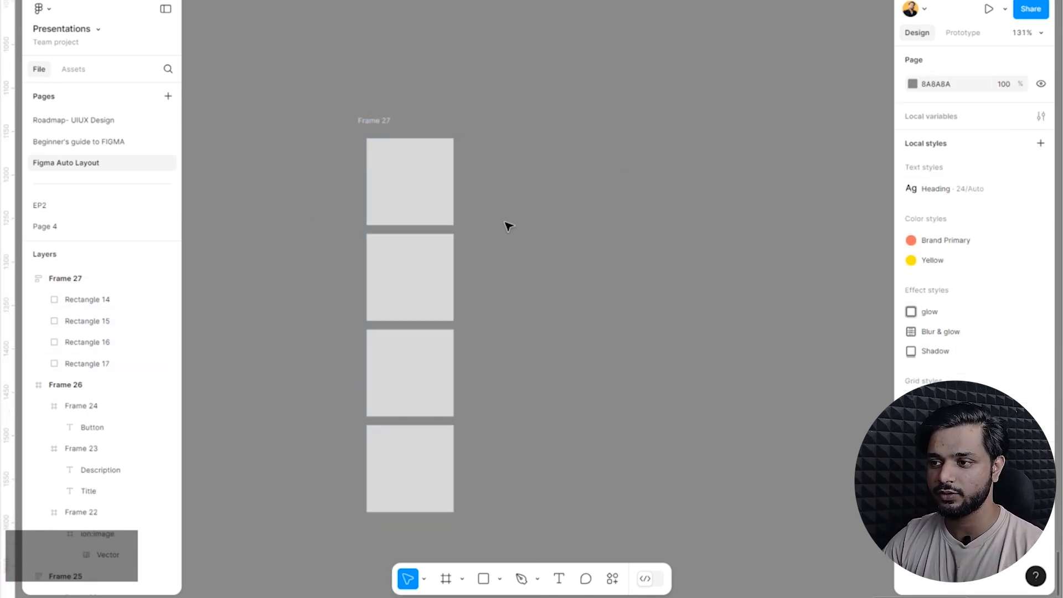
Set the auto layout direction of the frame with four squares to horizontal.
key(space)
drag(612, 213, 685, 187)
click(459, 104)
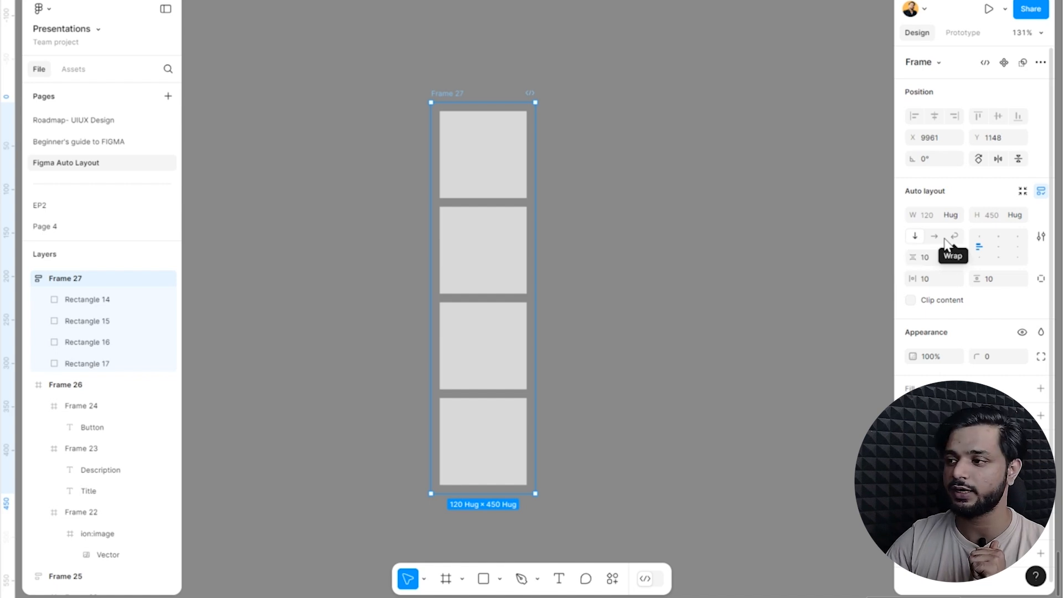
click(935, 239)
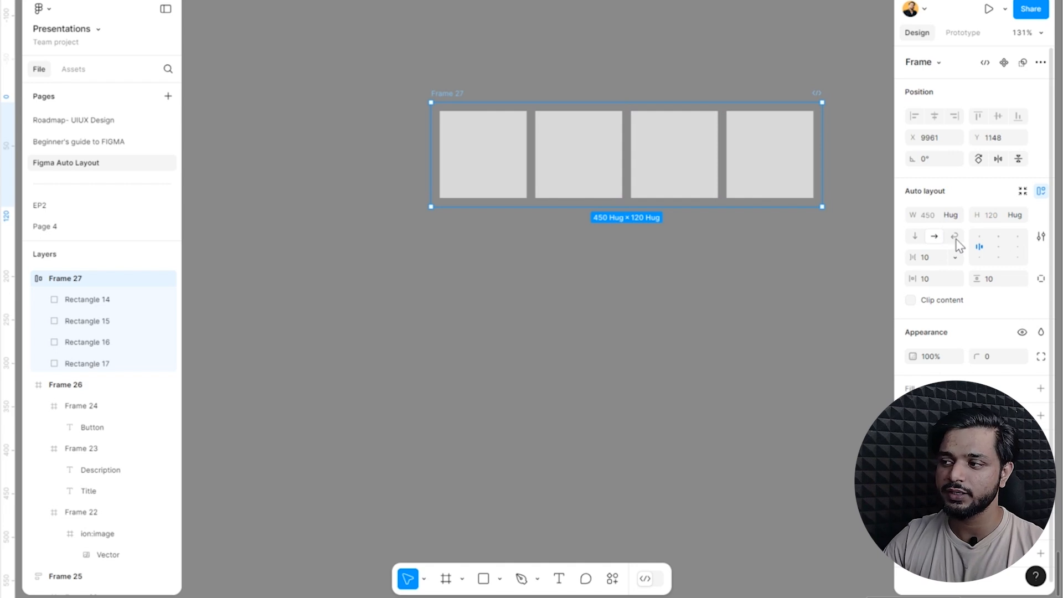
click(780, 292)
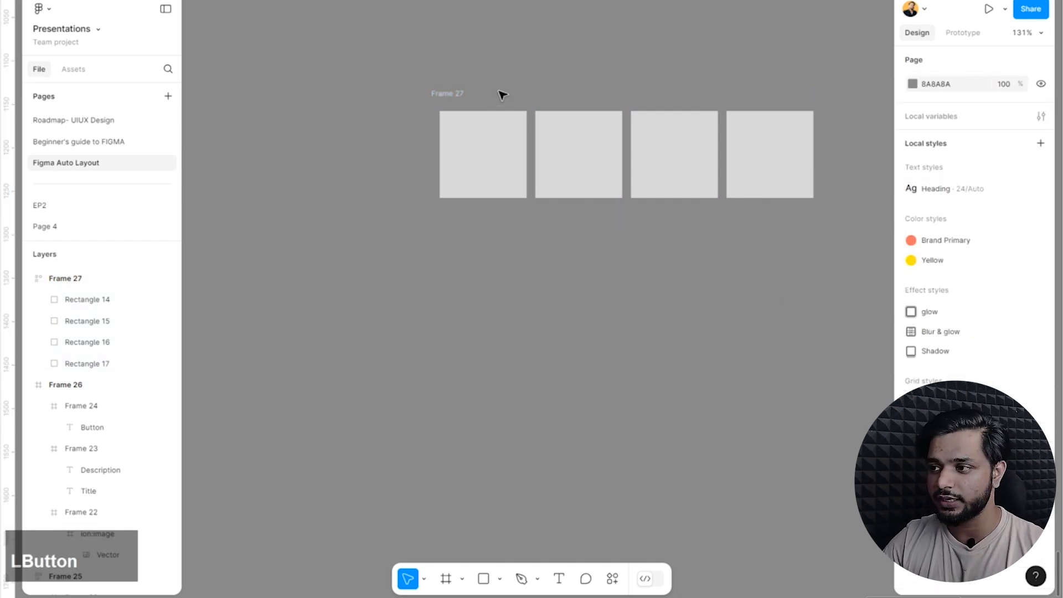
Set the frame's auto layout flow to wrap and move the frame to X 9870, Y 1208.
click(442, 105)
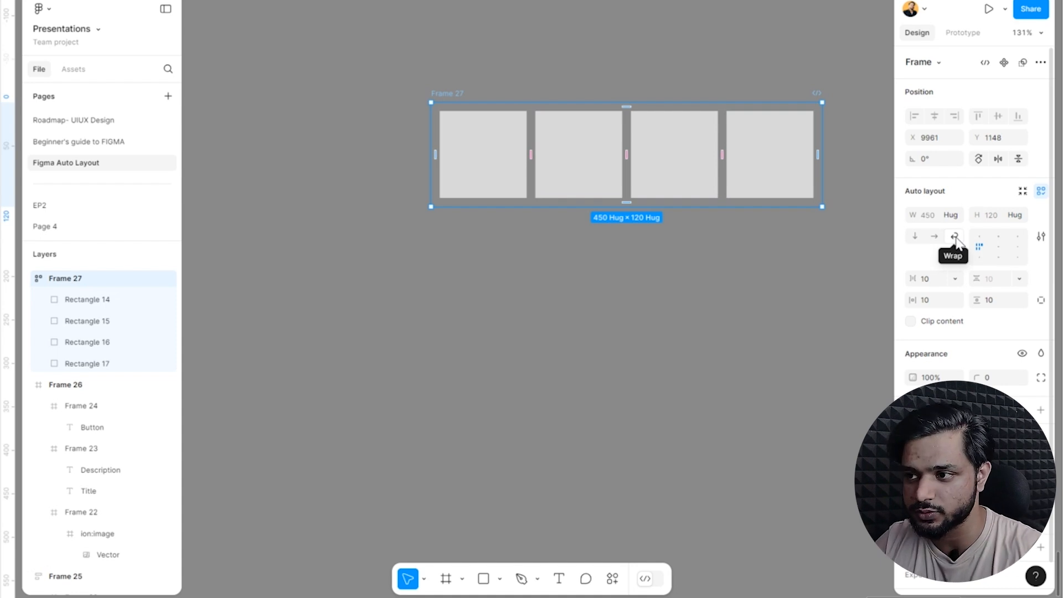
drag(451, 100, 377, 149)
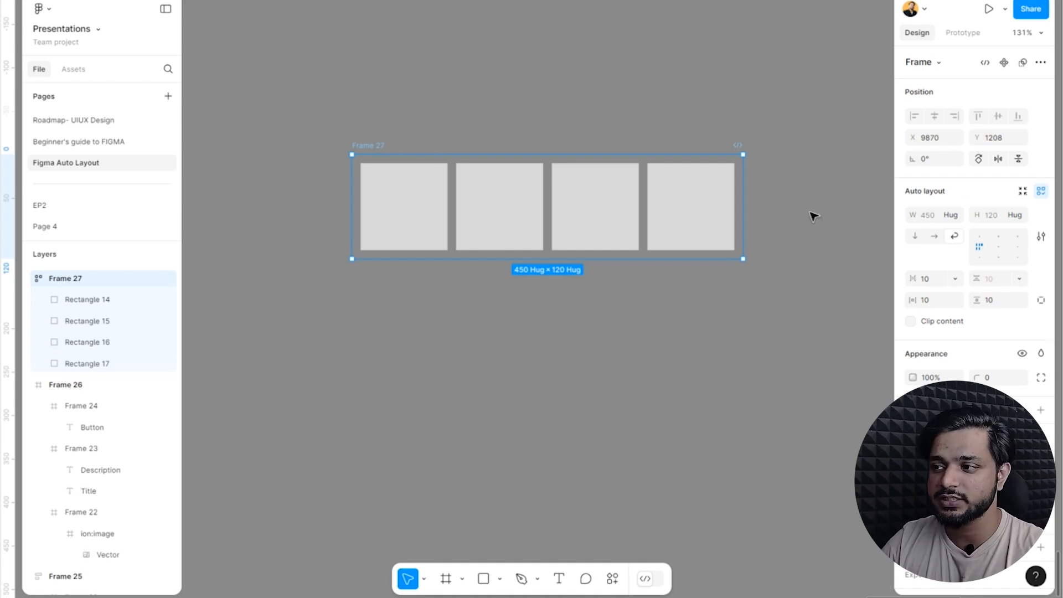
Narrow the frame to a width of about 306 so the squares wrap into two rows of two.
drag(743, 203, 727, 208)
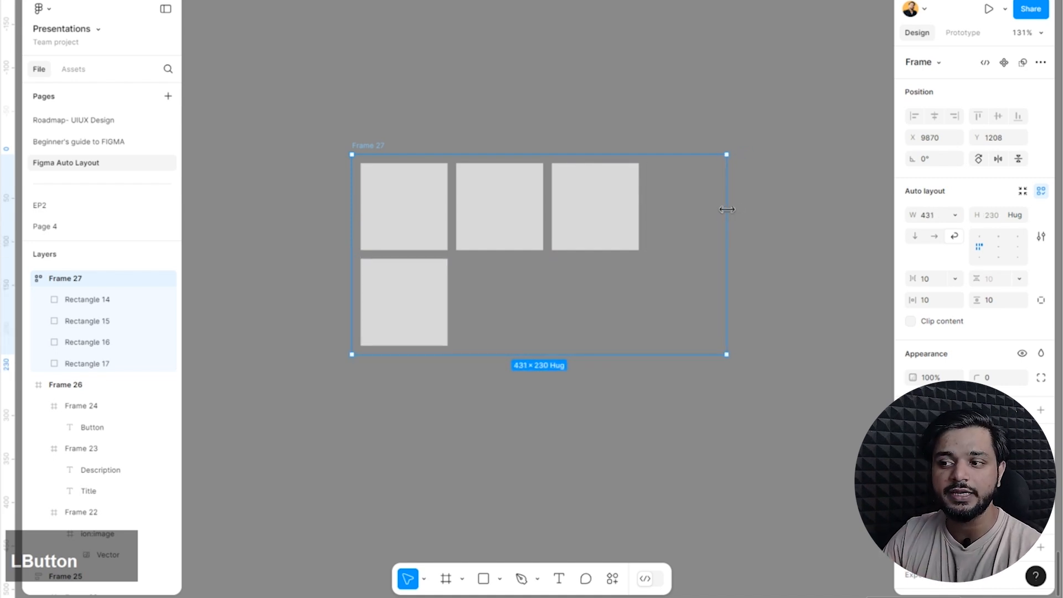
drag(714, 212, 615, 253)
click(712, 256)
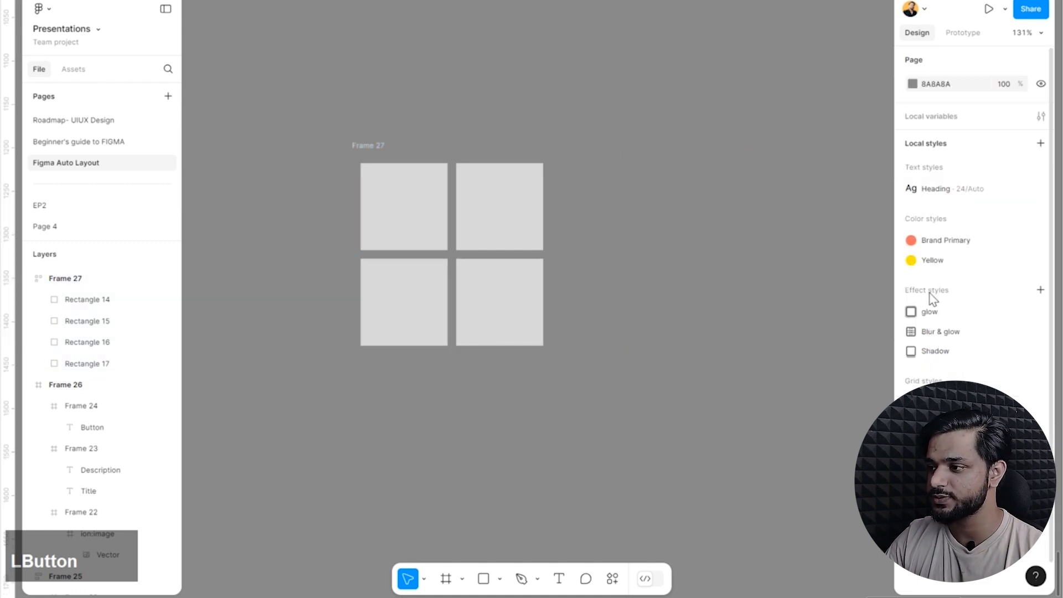
Set the frame's horizontal gap between items to 34 and the vertical gap to 45.
click(383, 145)
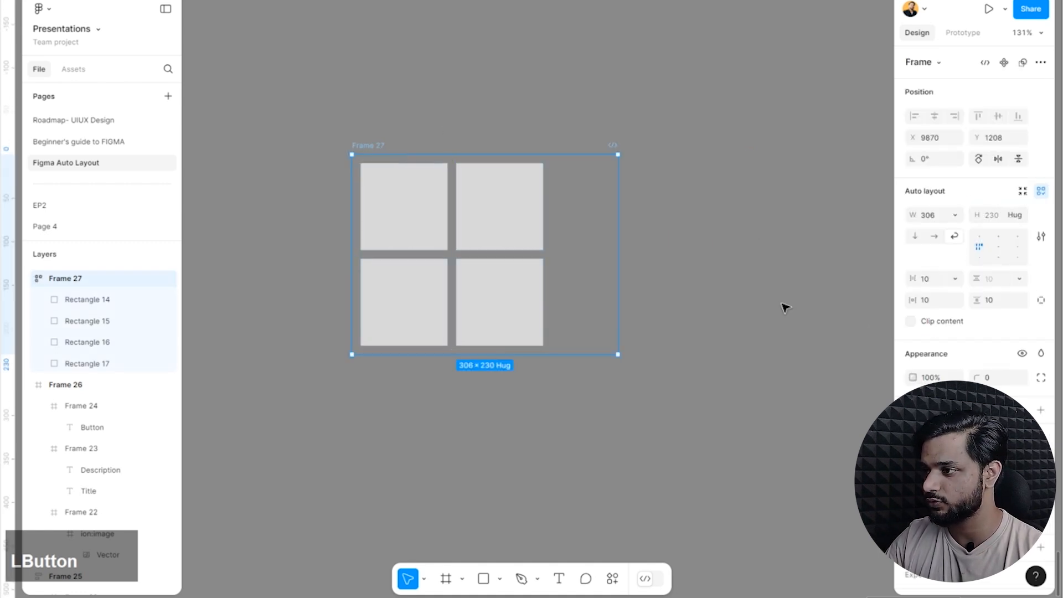
click(938, 282)
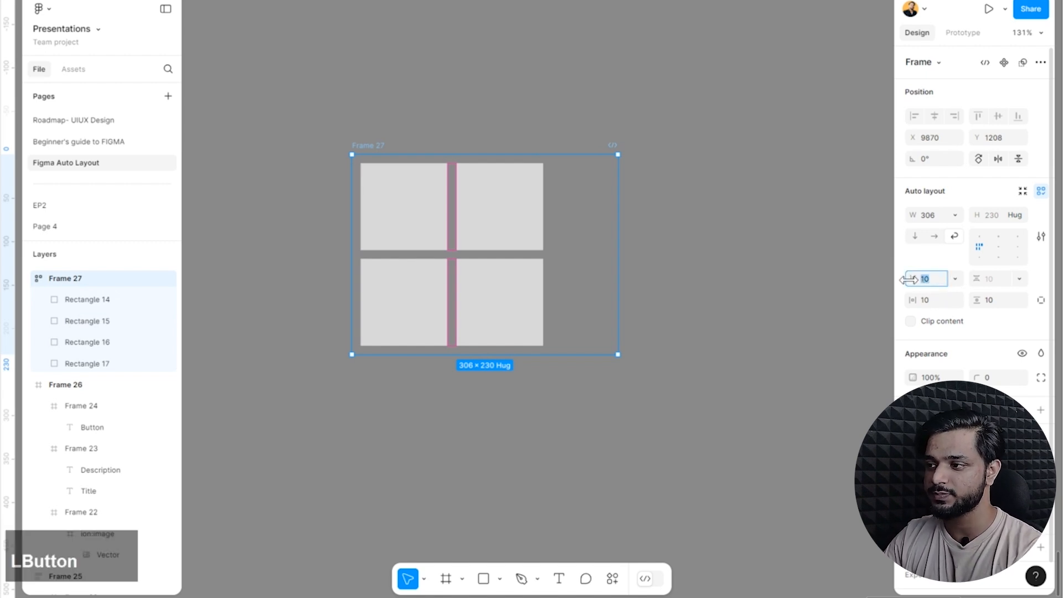
drag(909, 278, 951, 279)
click(987, 280)
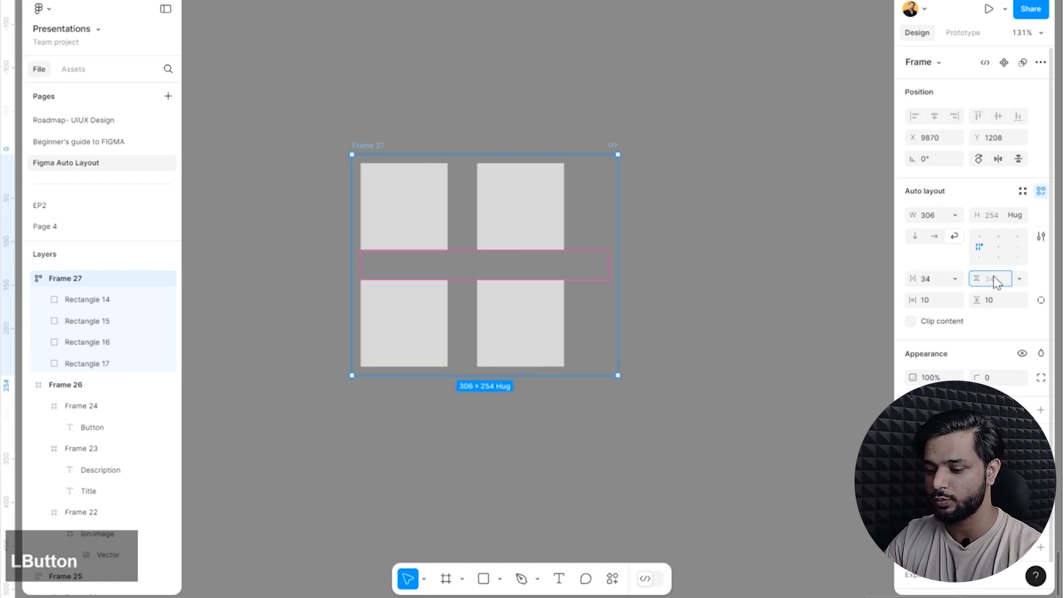
text(45)
key(Return)
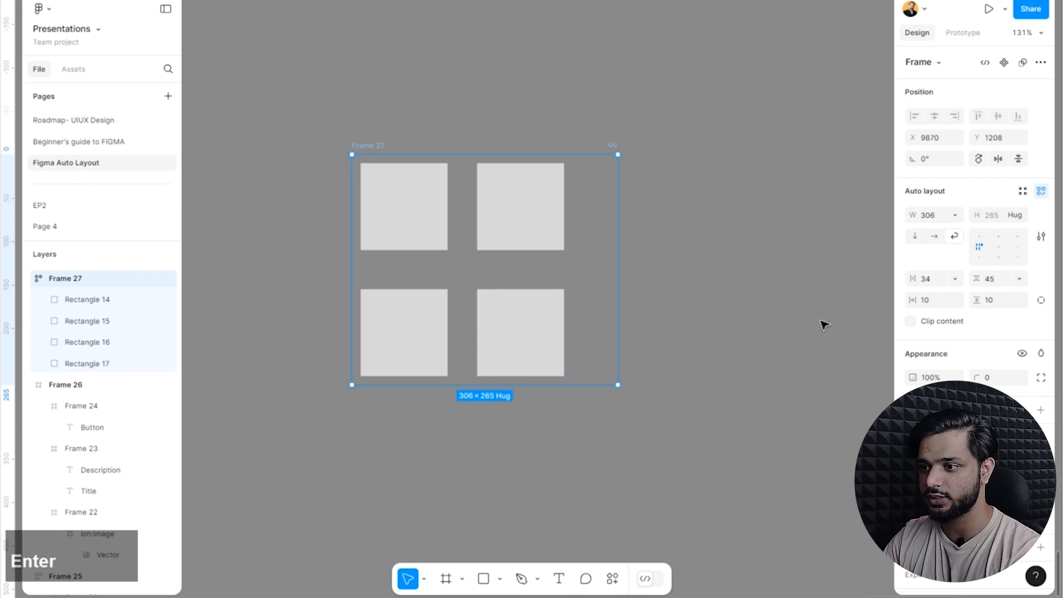
Adjust the frame's vertical gap between rows to 70 and the horizontal gap to 32.
click(986, 279)
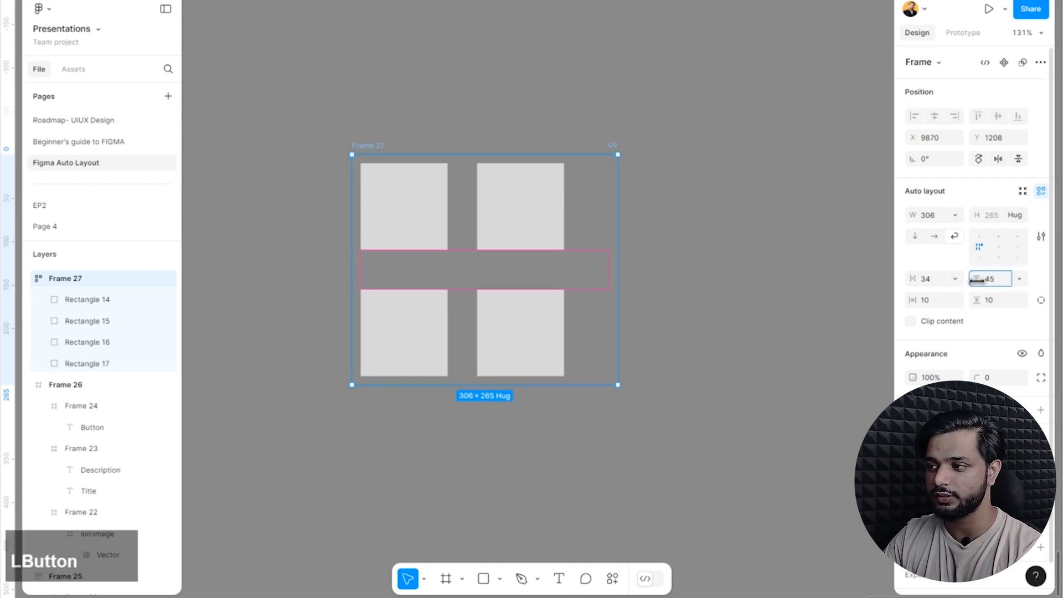
drag(977, 280, 912, 279)
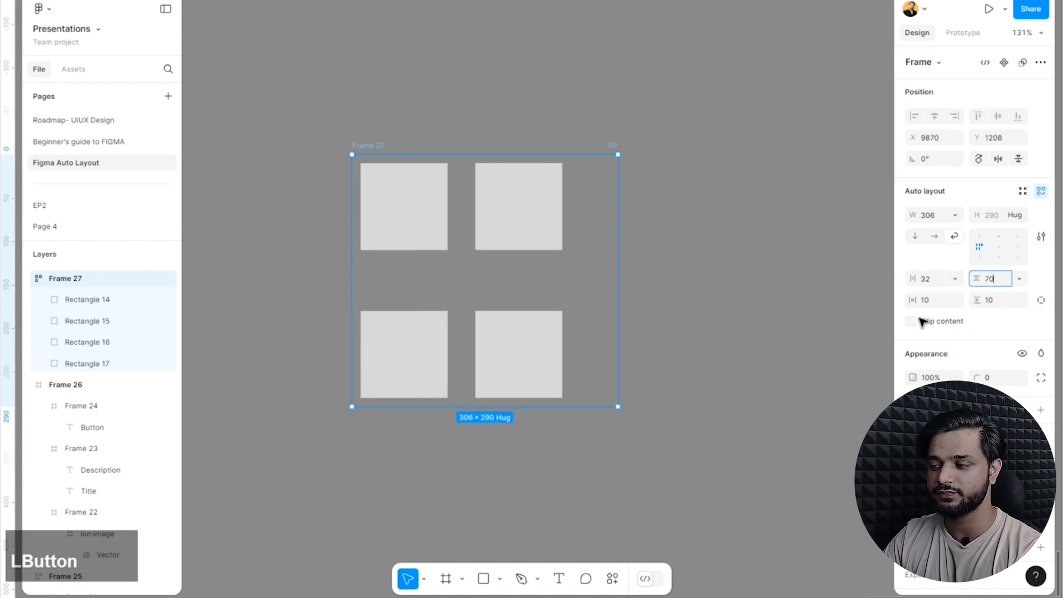
click(797, 272)
Increase the frame's horizontal padding to 20.
click(376, 147)
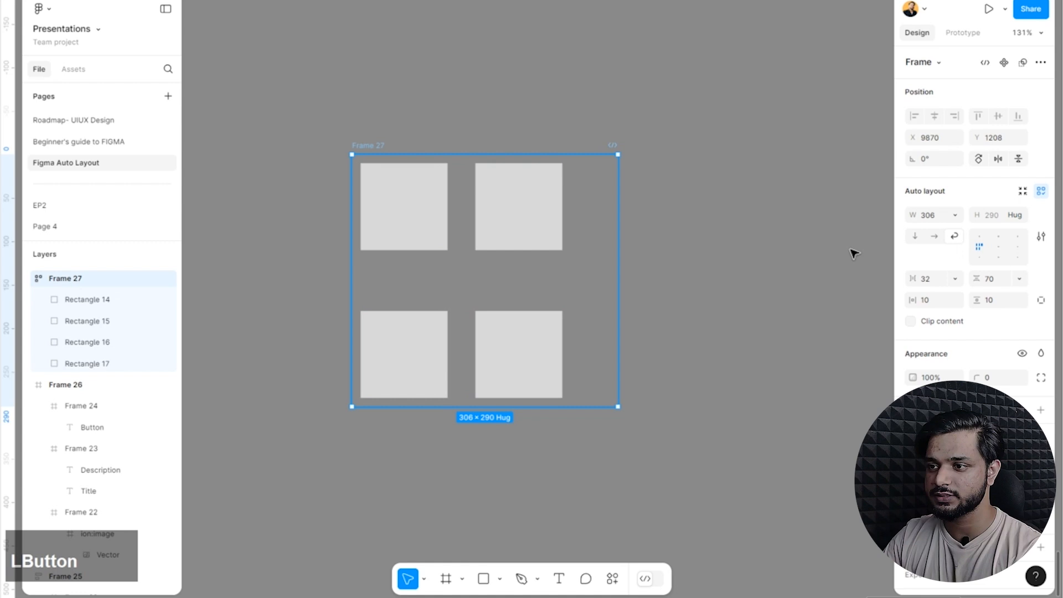
click(935, 302)
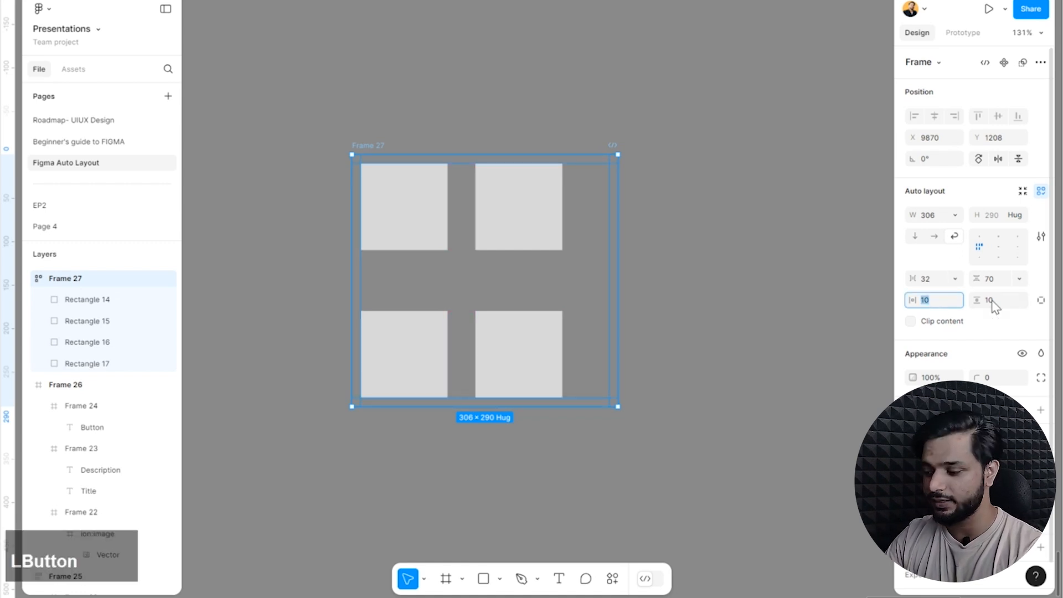
key(Up)
key(Up)
key(Up)
key(Up)
key(Up)
key(Up)
key(Up)
key(Up)
key(Up)
key(Up)
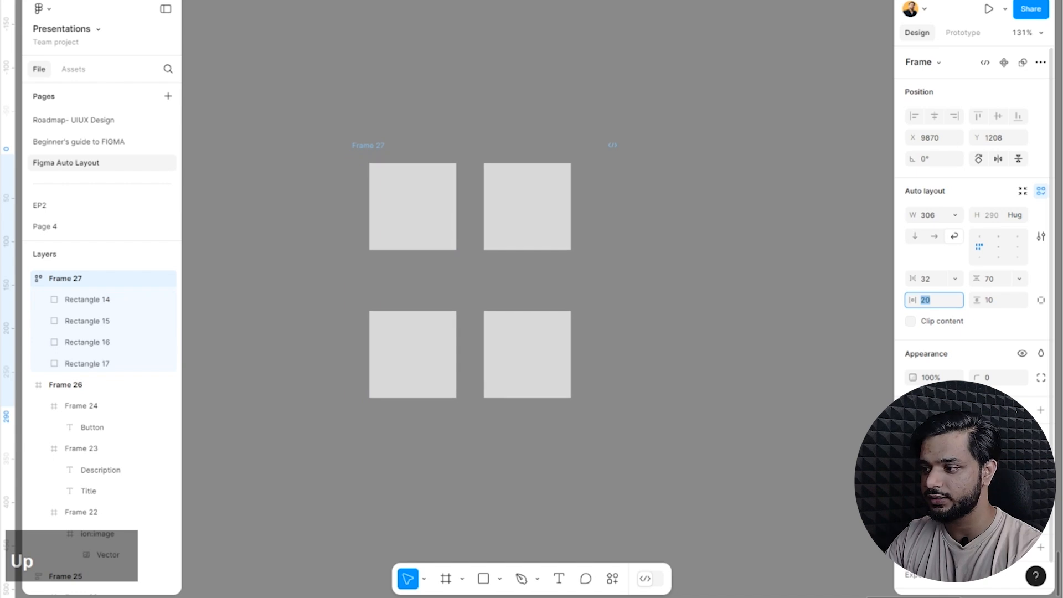
Add a fill to the frame and change its colour to bright red.
click(1040, 409)
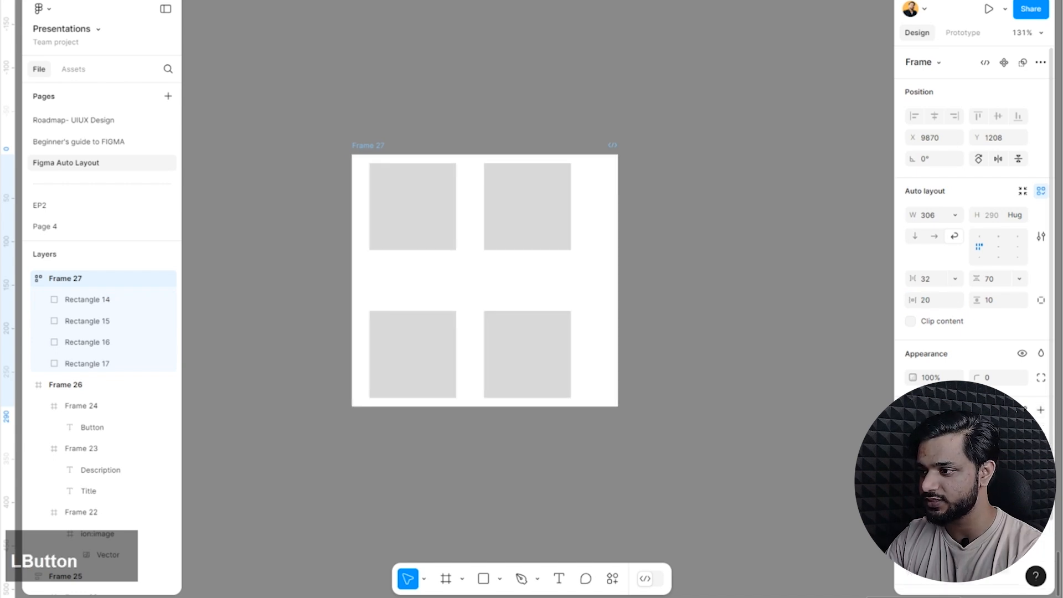
click(914, 431)
drag(860, 352, 950, 95)
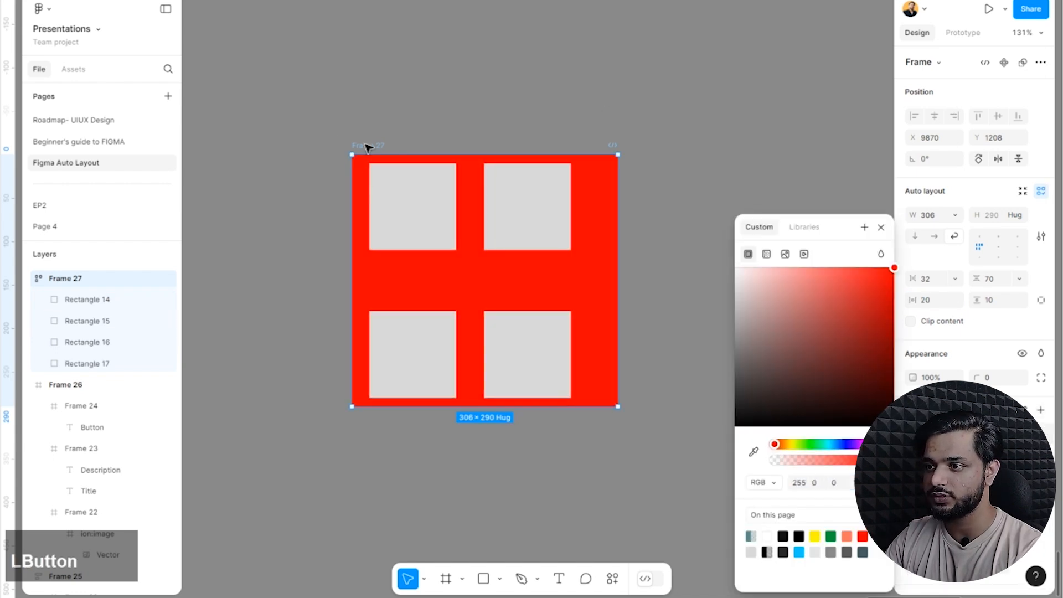
Increase the frame's horizontal padding to 37.
click(935, 299)
key(Up)
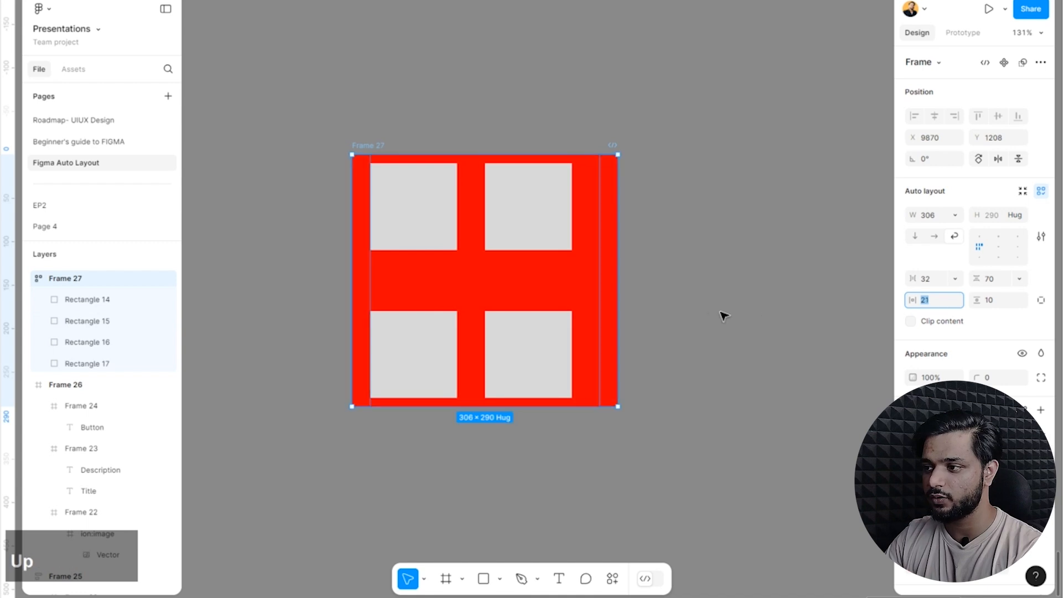
key(Up)
key(Up)
key(Up)
key(Up)
key(Up)
key(Up)
key(Up)
key(Up)
key(Up)
key(Up)
key(Up)
key(Up)
key(Up)
key(Up)
key(Up)
key(Up)
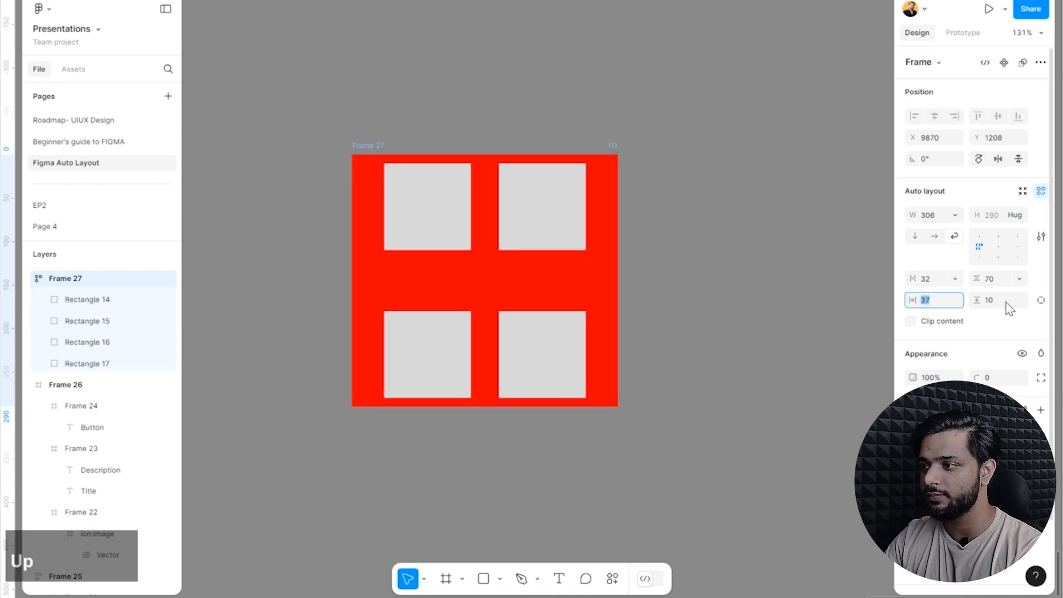
Increase the frame's vertical padding to 31.
click(993, 296)
key(Up)
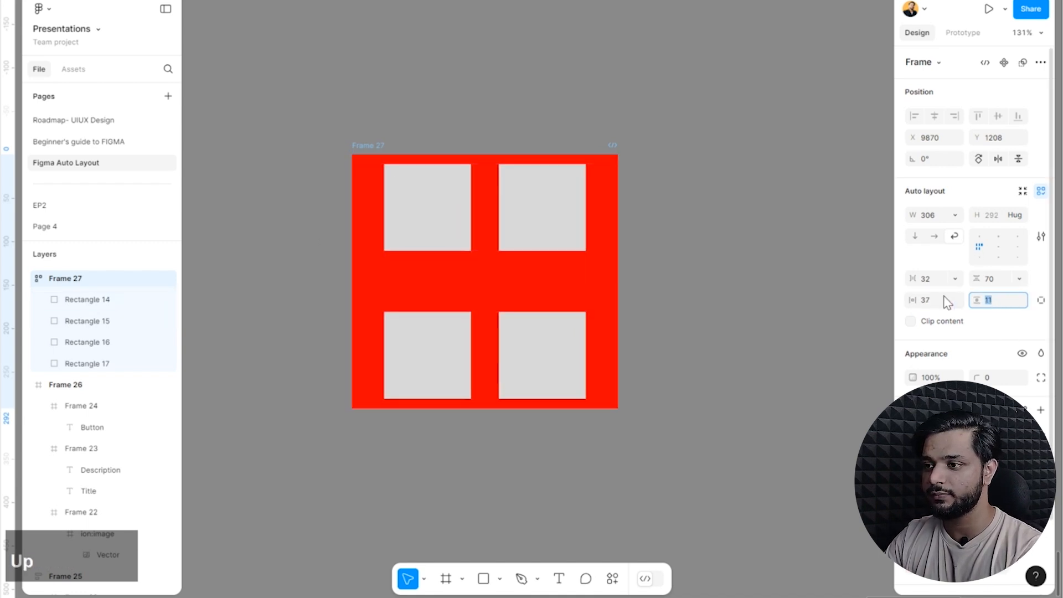
key(Up)
key(Up)
key(Up)
key(Up)
key(Up)
key(Up)
key(Up)
key(Up)
key(Up)
key(Up)
key(Up)
key(Up)
key(Up)
key(Up)
key(Up)
key(Up)
key(Up)
key(Up)
key(Up)
key(Up)
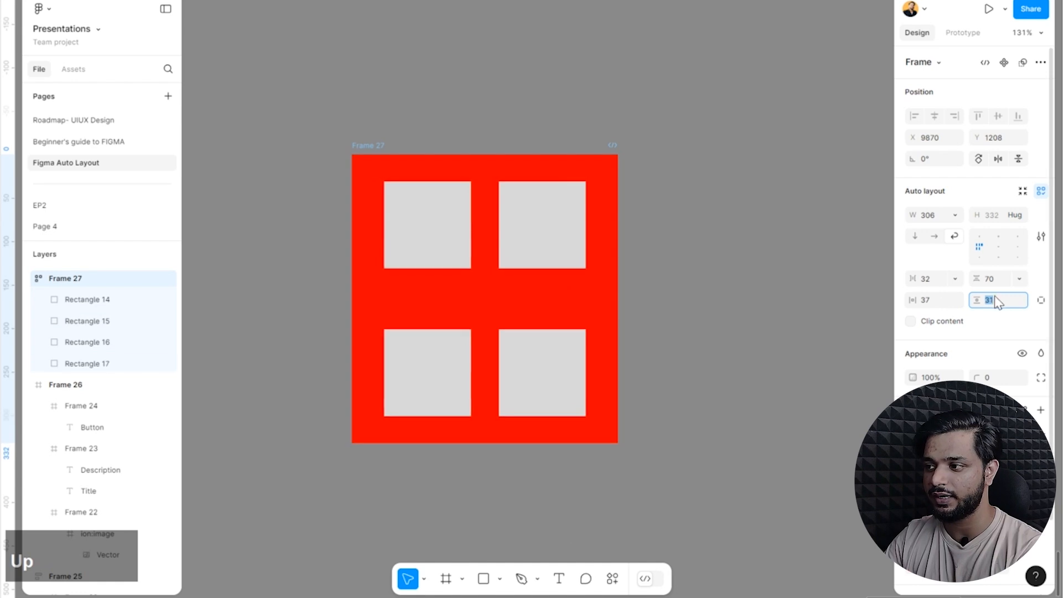
click(800, 339)
Switch the frame to individual padding and set its left padding to 31 and right padding to 42.
click(376, 158)
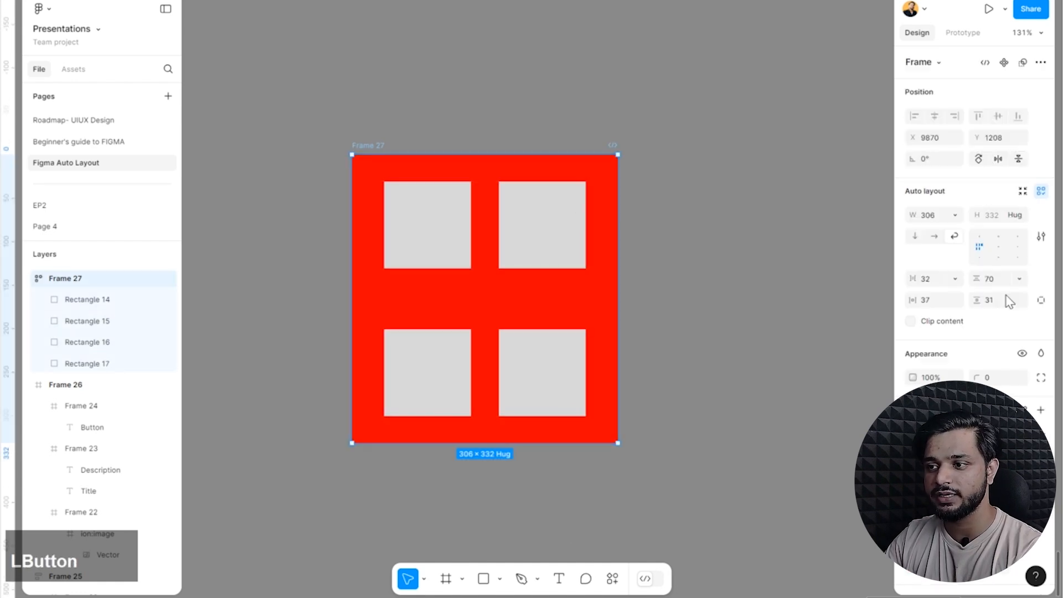
click(1040, 304)
click(945, 304)
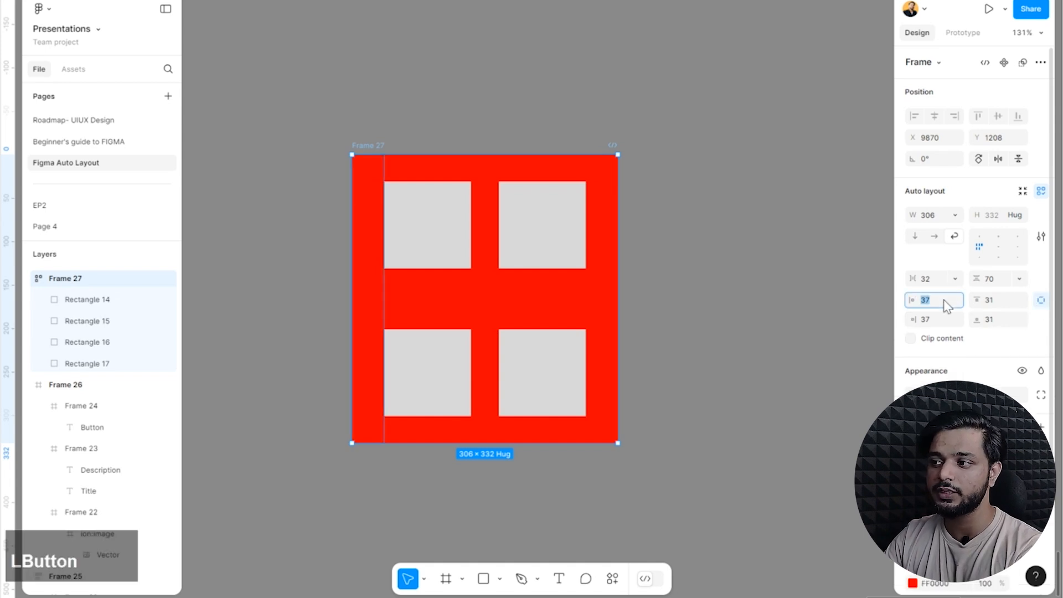
key(Up)
key(Up)
key(Up)
key(Up)
key(Up)
key(Down)
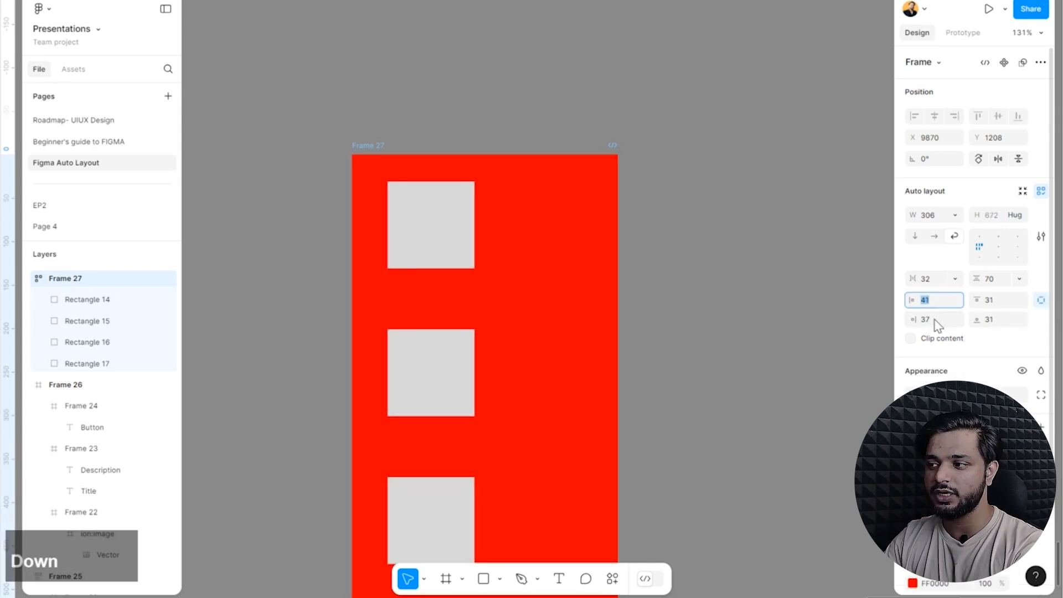
key(Down)
key(Down)
key(Down)
key(Down)
key(Down)
key(Down)
key(Down)
key(Down)
key(Down)
key(Down)
click(943, 317)
key(Down)
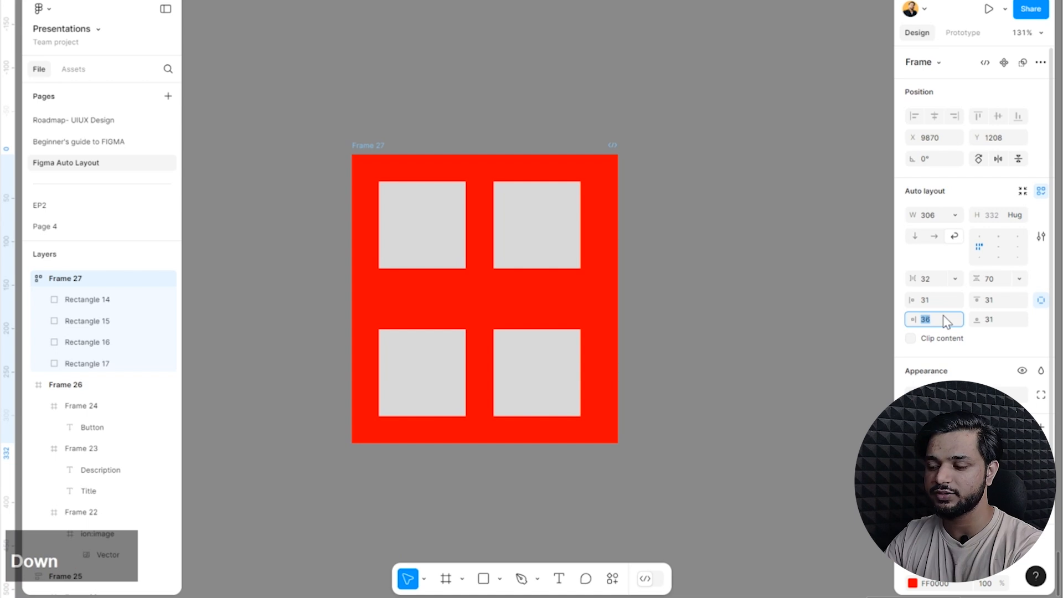
key(Up)
Set the frame's top padding to 22 and bottom padding to 40.
click(1002, 304)
key(Up)
key(Down)
key(Down)
key(Down)
key(Down)
key(Down)
key(Down)
key(Down)
key(Down)
key(Down)
key(Down)
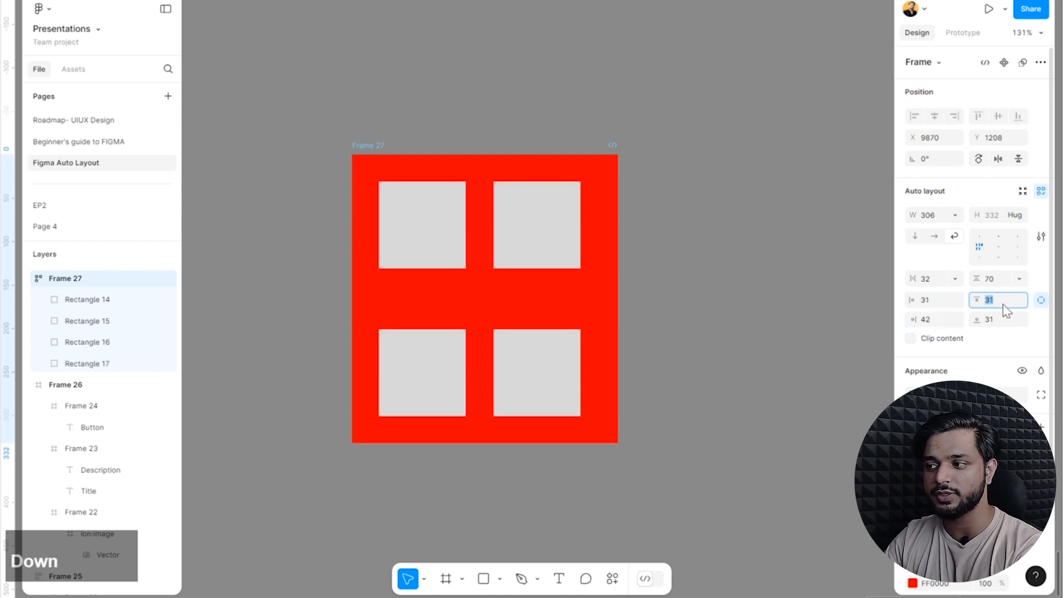
click(1000, 321)
key(Up)
key(Up)
key(Up)
key(Up)
key(Up)
key(Up)
key(Up)
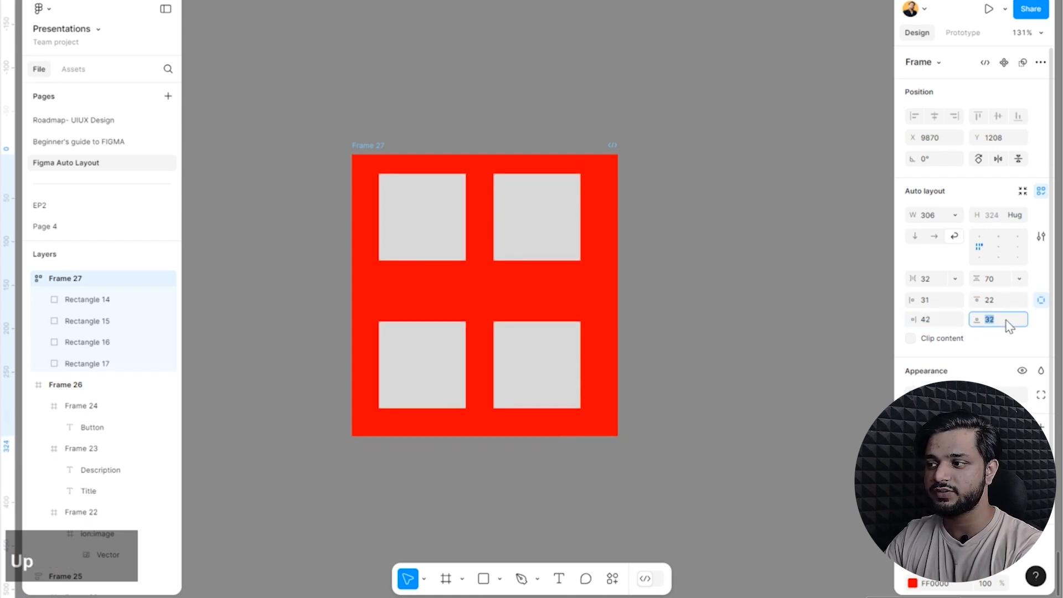
key(Up)
key(Up)
click(825, 302)
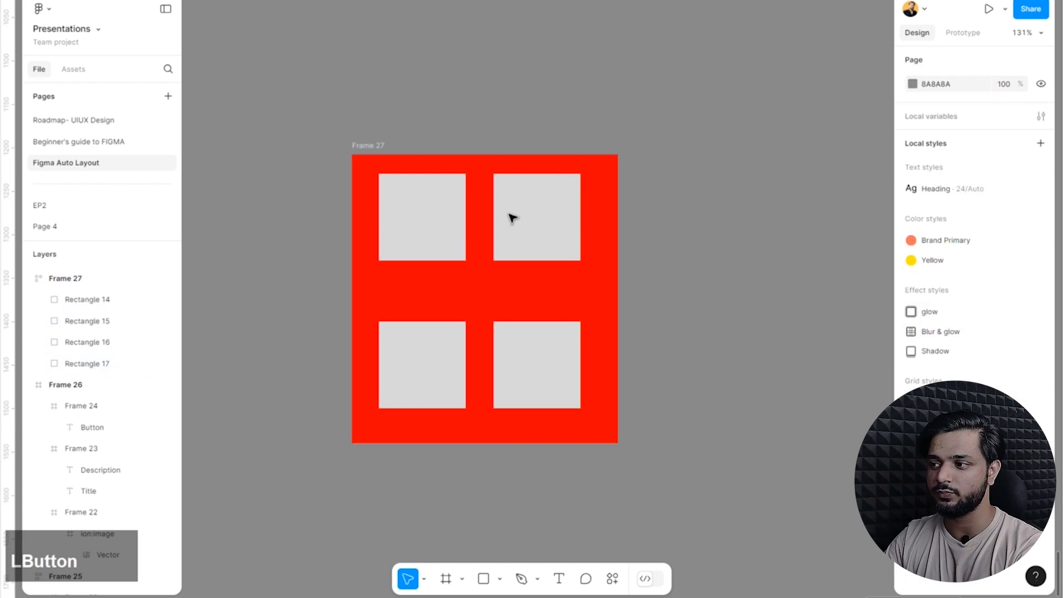
Turn on content clipping for the frame and narrow it to a width of 99 so it cuts off the squares.
click(372, 145)
click(1041, 300)
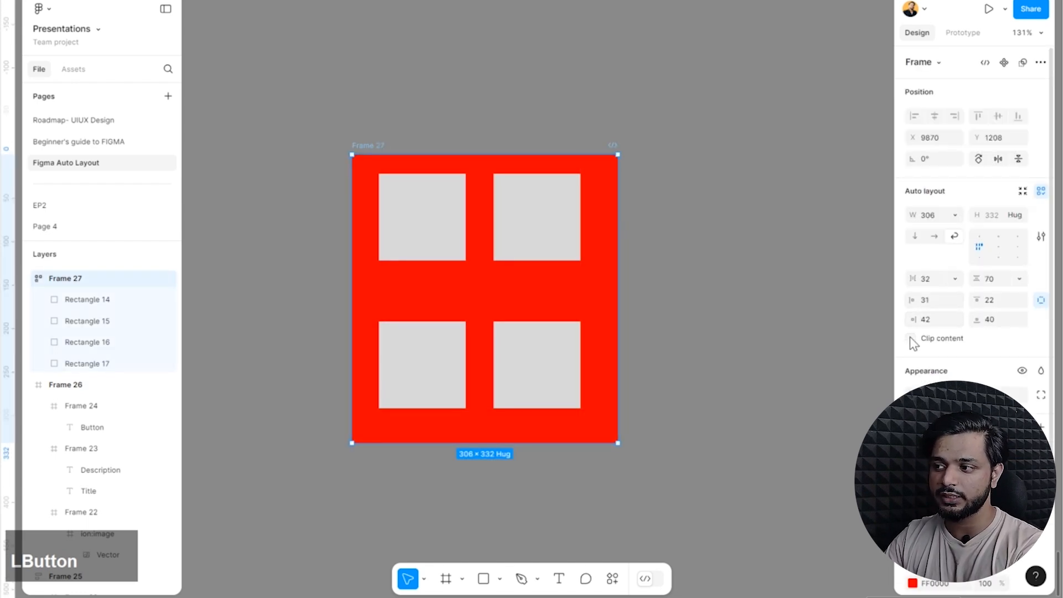
click(910, 339)
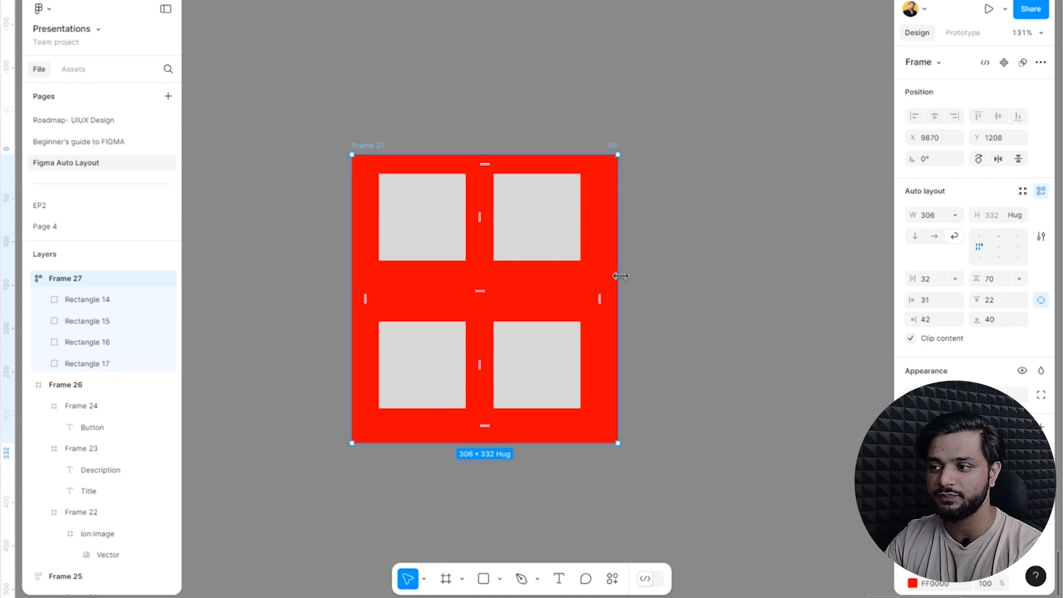
drag(617, 277, 437, 283)
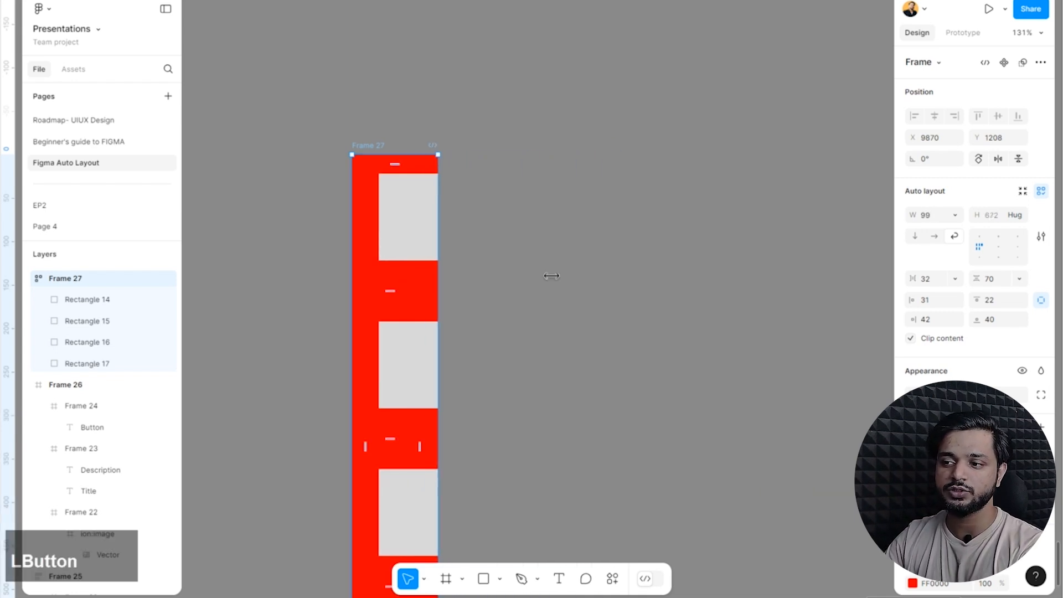
scroll(553, 267, down, 5)
ctrl+scroll(477, 277, down, 5)
ctrl+scroll(477, 277, up, 3)
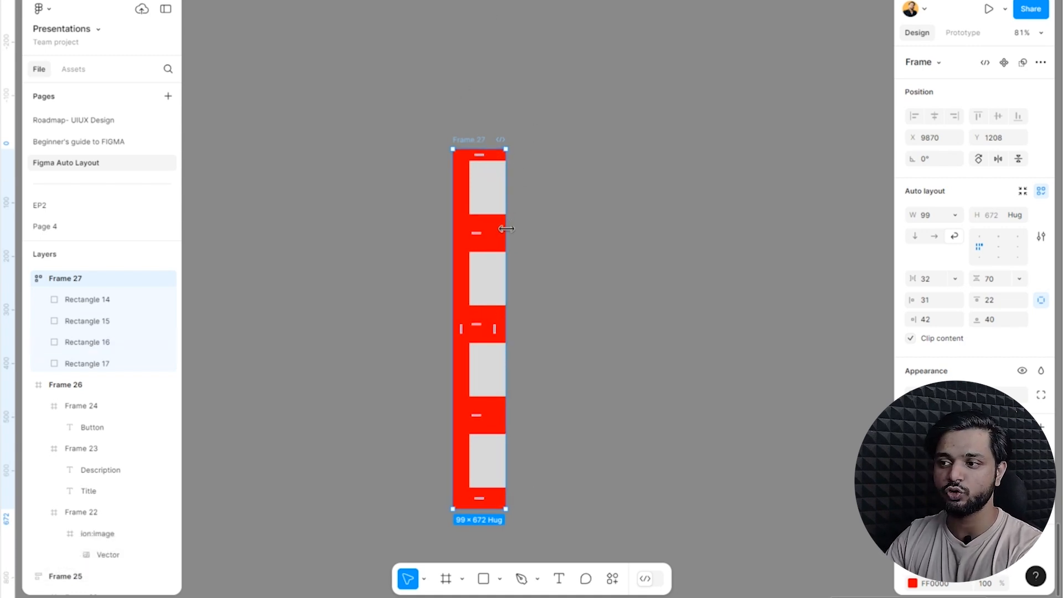
Turn off content clipping for the narrowed frame.
click(547, 232)
click(468, 139)
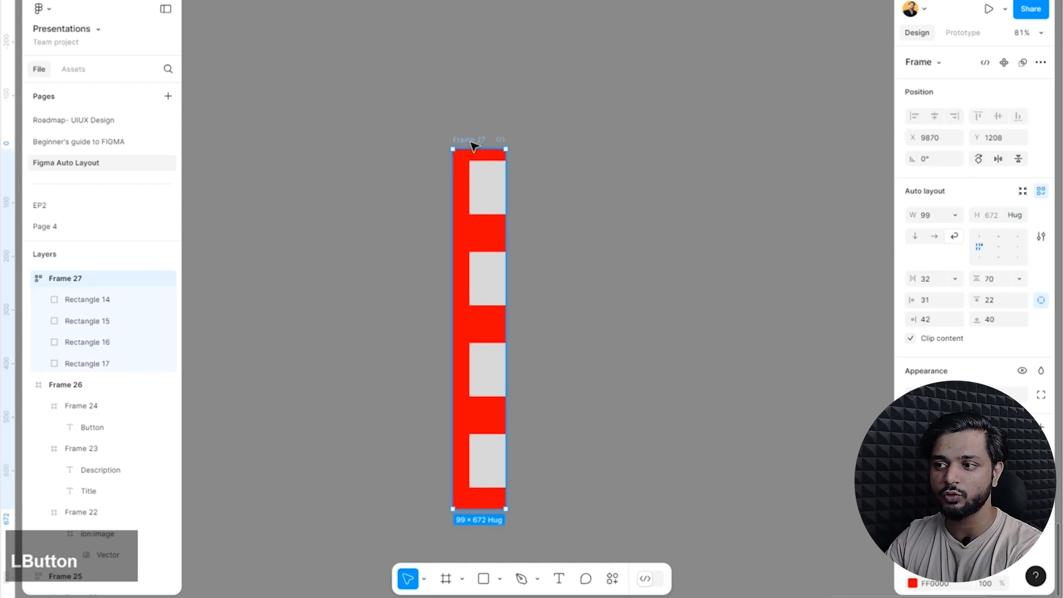
click(909, 338)
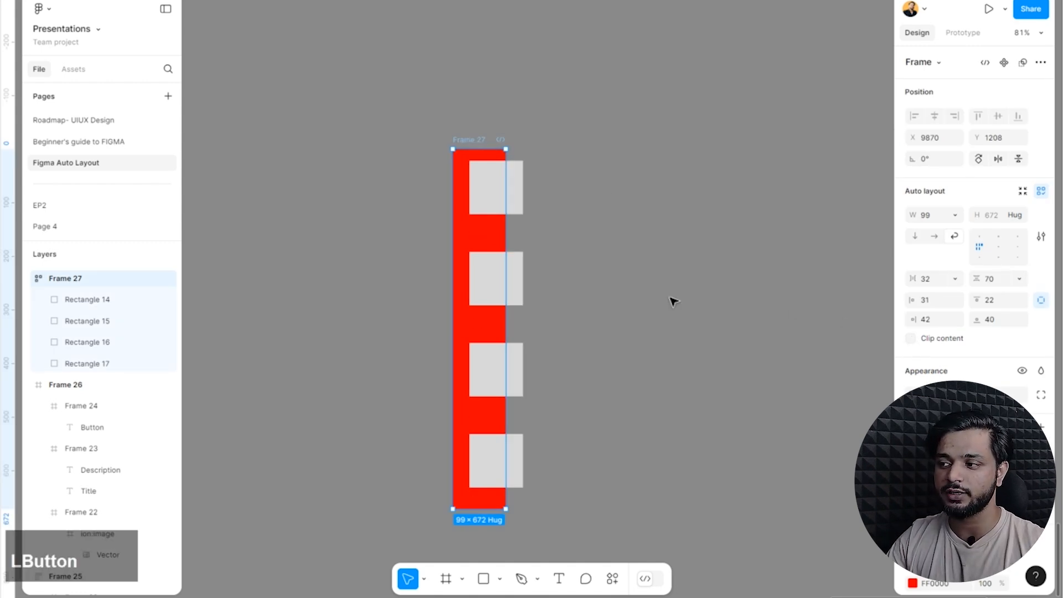
click(578, 210)
click(474, 145)
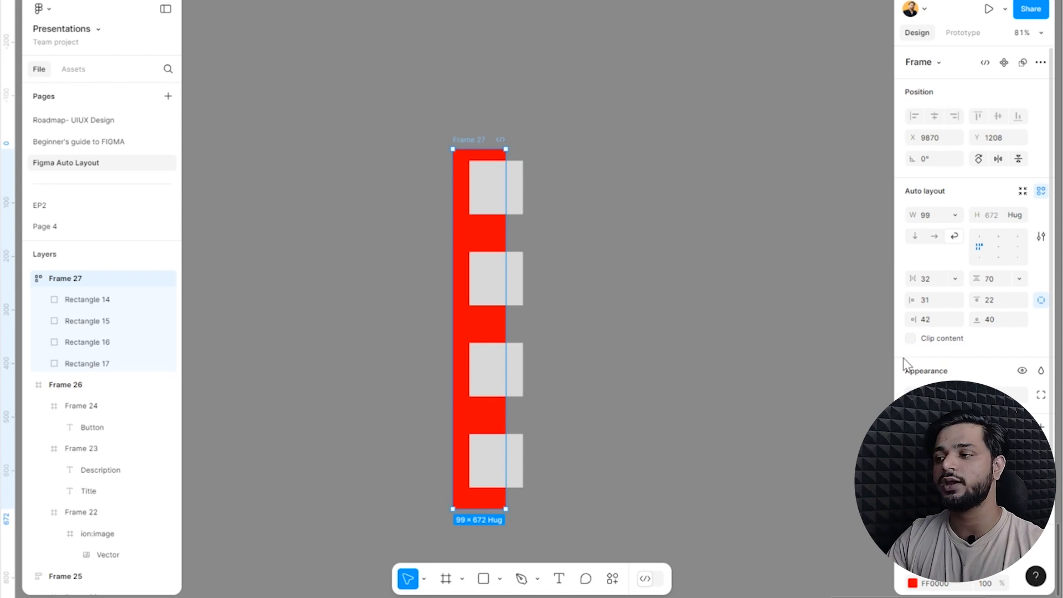
click(915, 337)
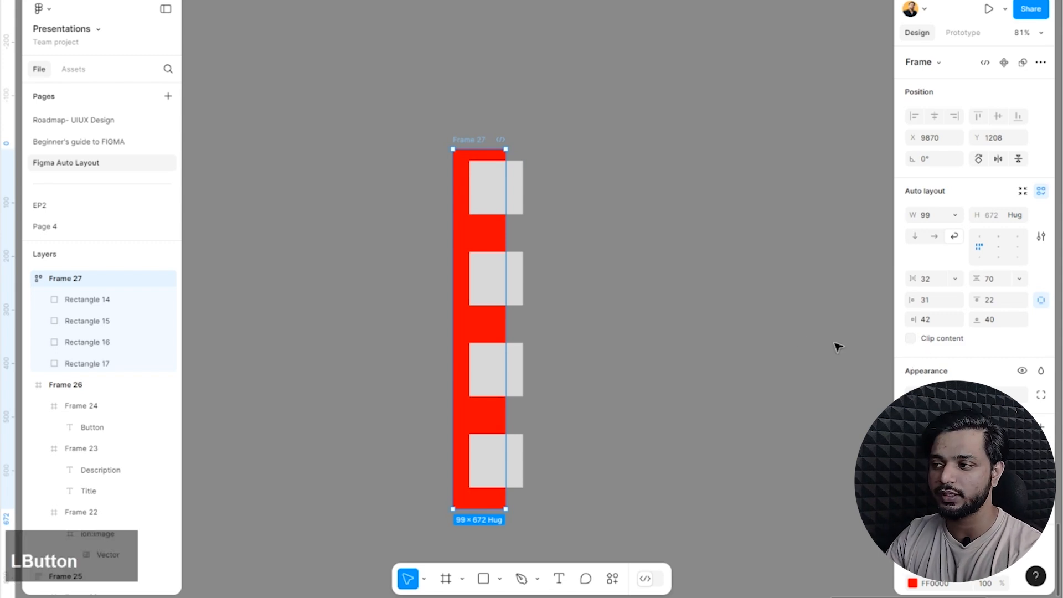
click(879, 339)
Delete the four rectangles together with the red frame.
click(490, 152)
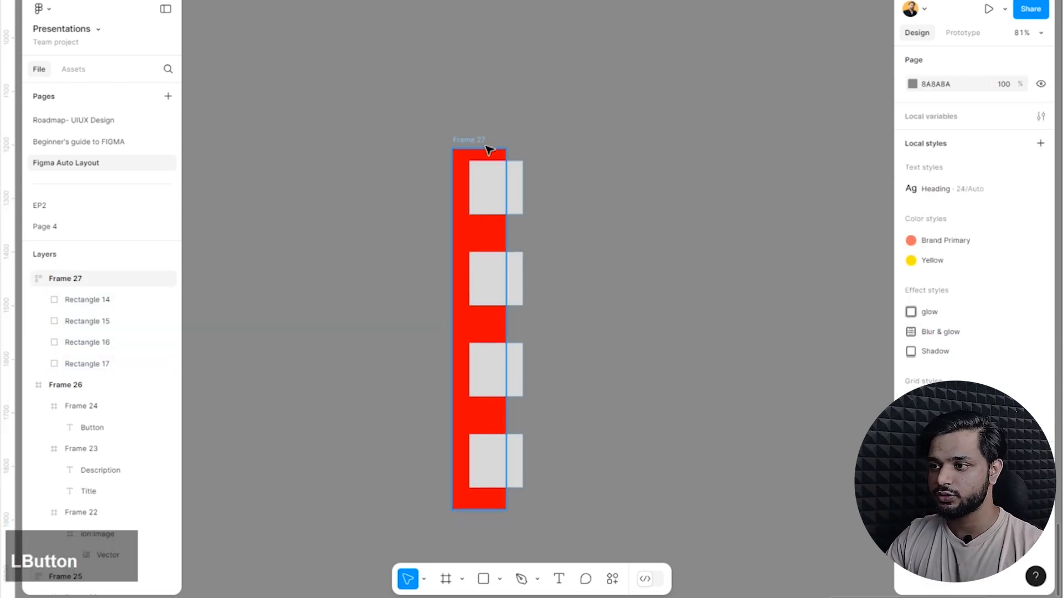
click(516, 172)
shift+click(517, 296)
shift+click(519, 384)
shift+click(514, 462)
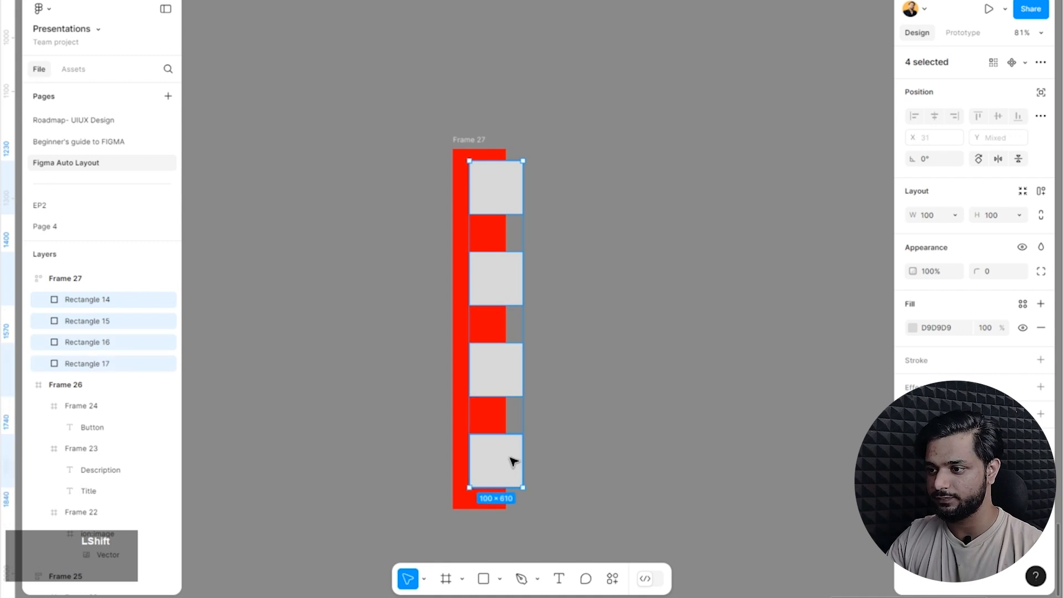
key(Delete)
click(499, 167)
key(Delete)
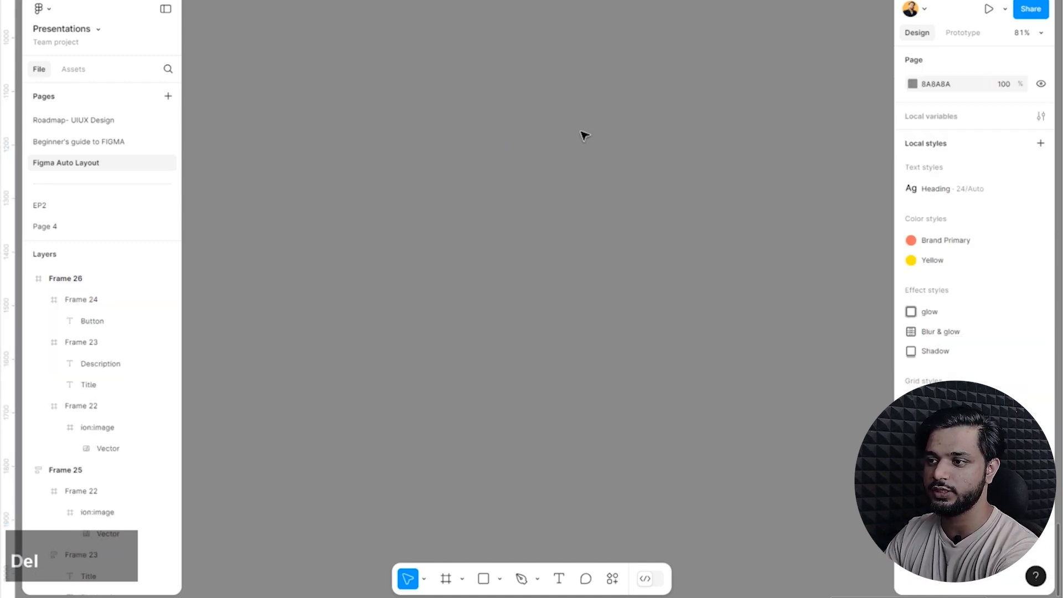
Place a new 100 × 100 rectangle on the empty canvas and select it.
click(567, 321)
click(483, 578)
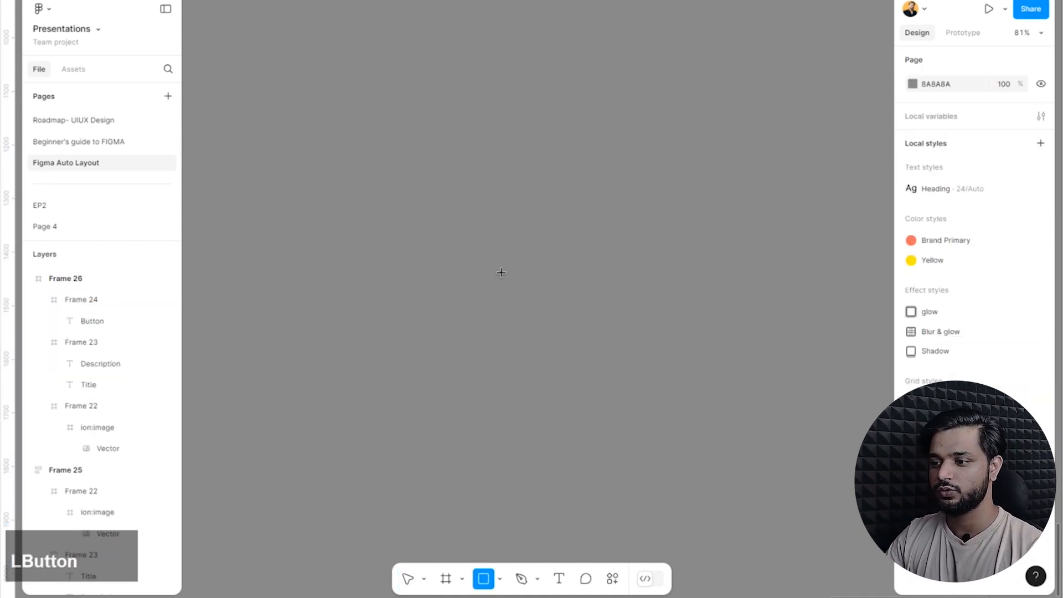
click(500, 271)
click(552, 251)
click(483, 267)
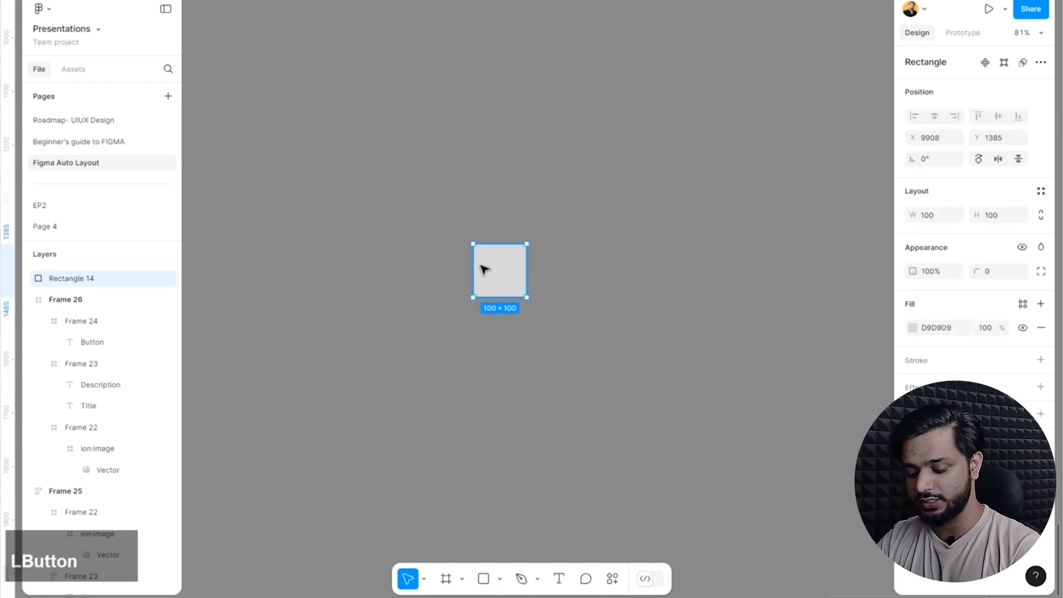
Wrap the new rectangle in an auto layout frame.
key(shift)
key(shift+a)
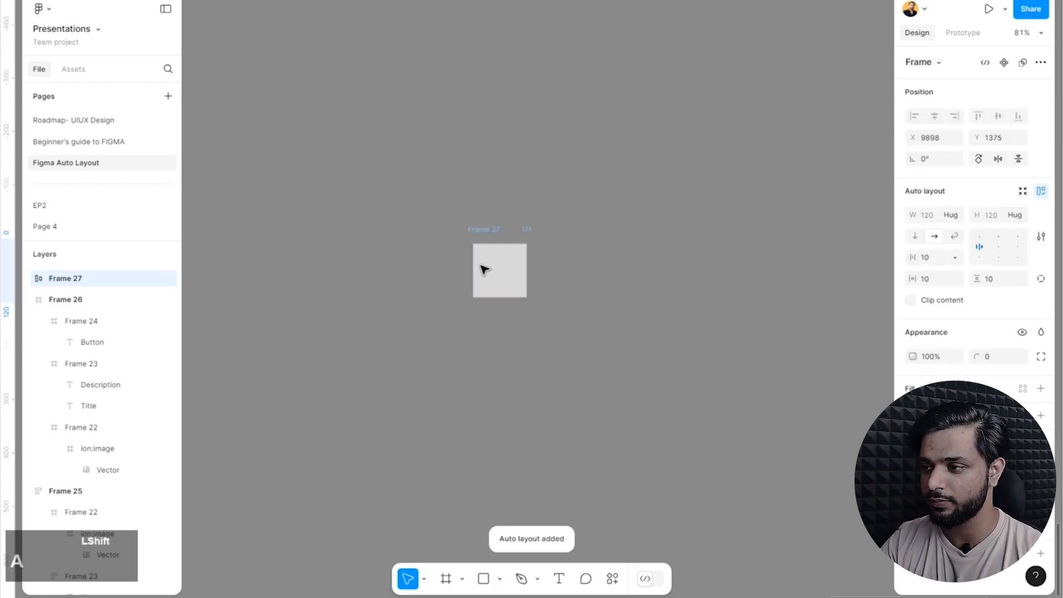
click(586, 238)
Examine the sizing options for the auto layout frame's width and height, keeping both on Hug contents.
scroll(586, 237, up, 5)
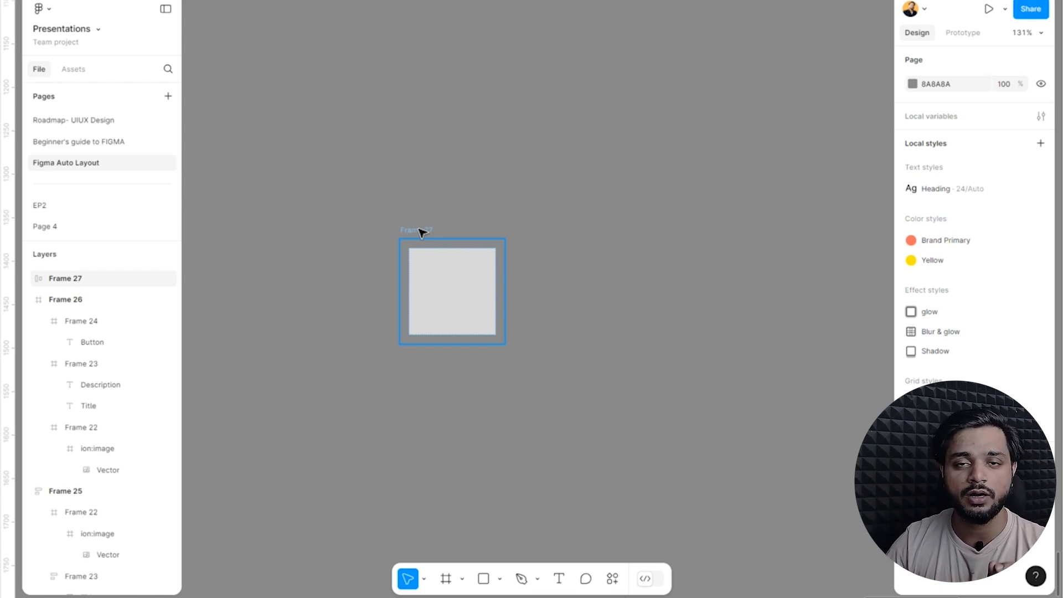
click(420, 233)
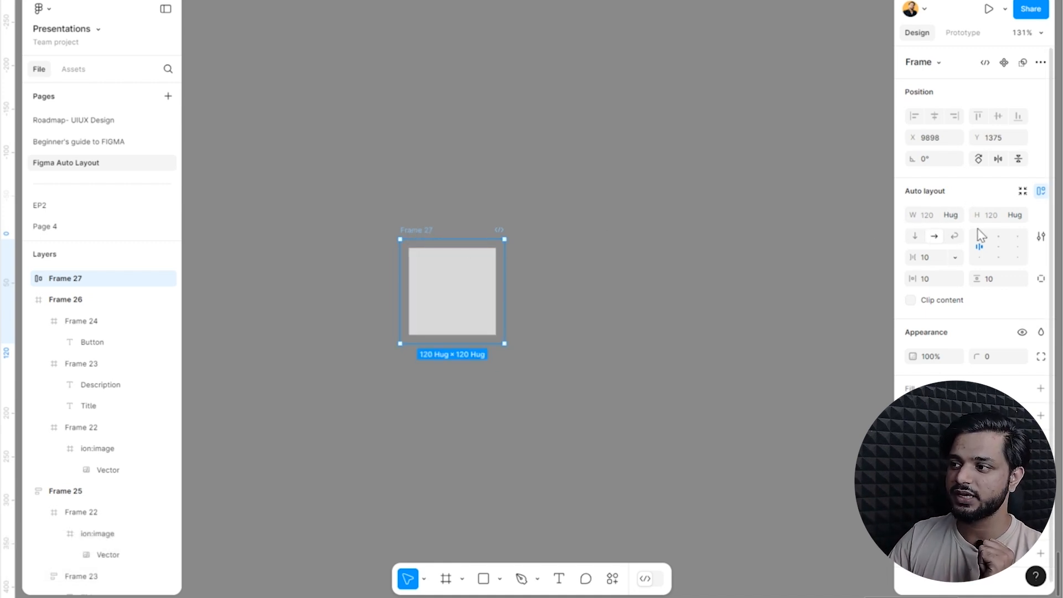
click(951, 216)
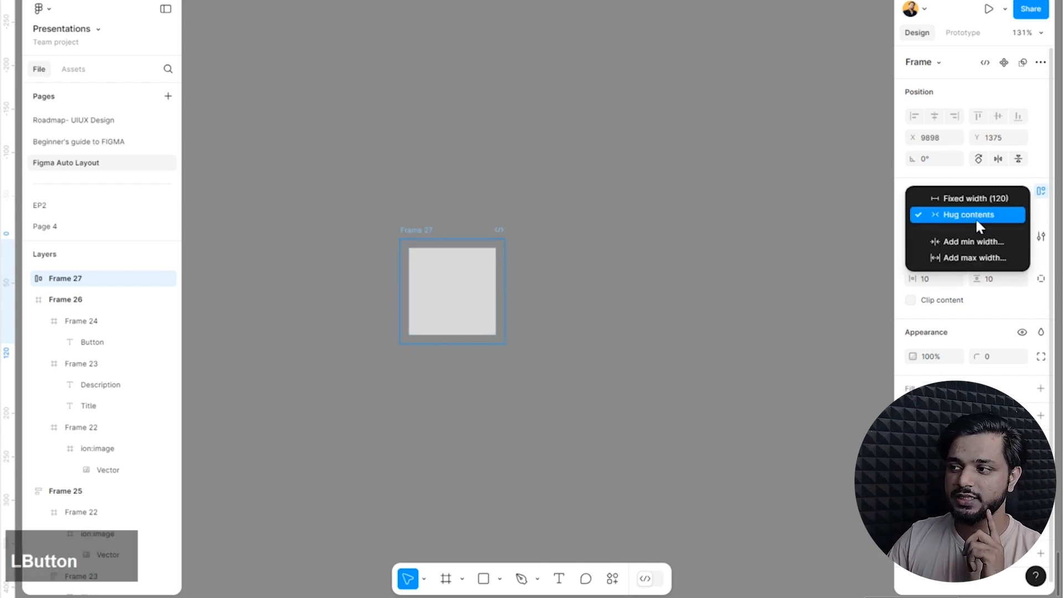
click(1057, 221)
click(1020, 221)
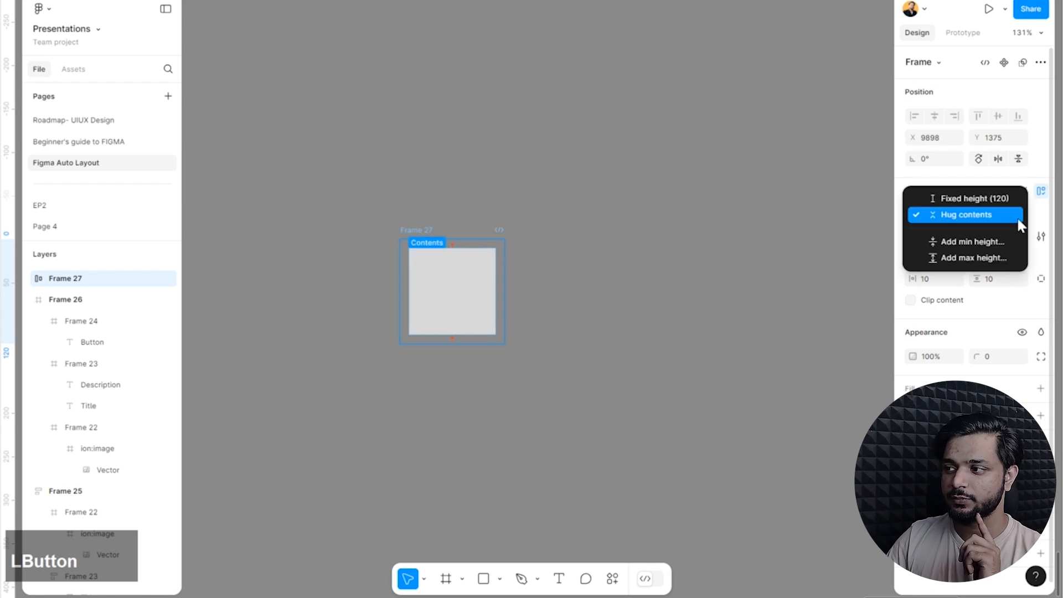
click(997, 216)
click(550, 258)
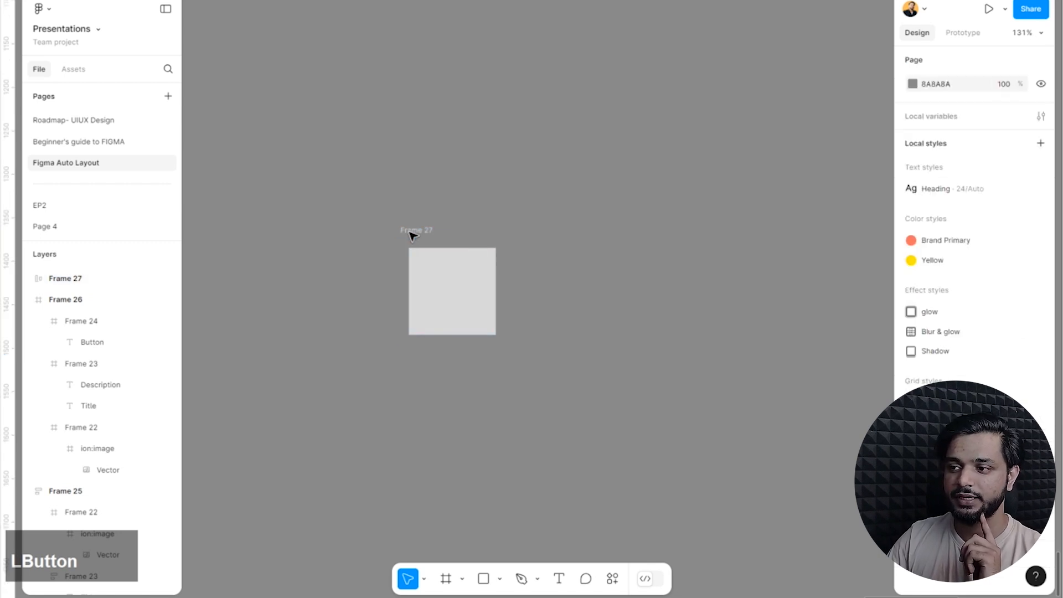
Widen the rectangle inside the hugging auto layout frame to about 223.
click(414, 233)
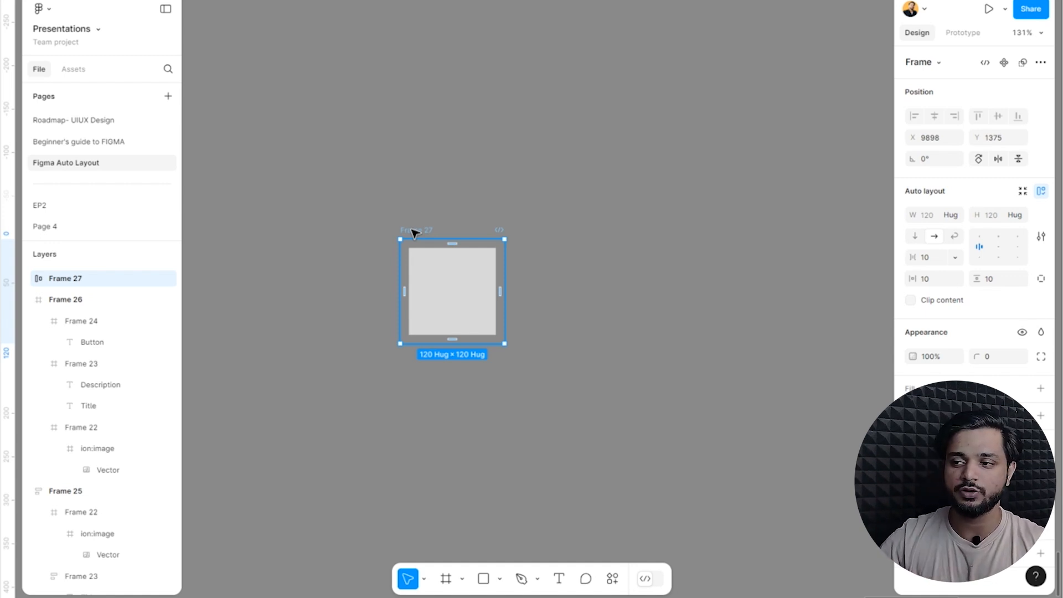
click(476, 290)
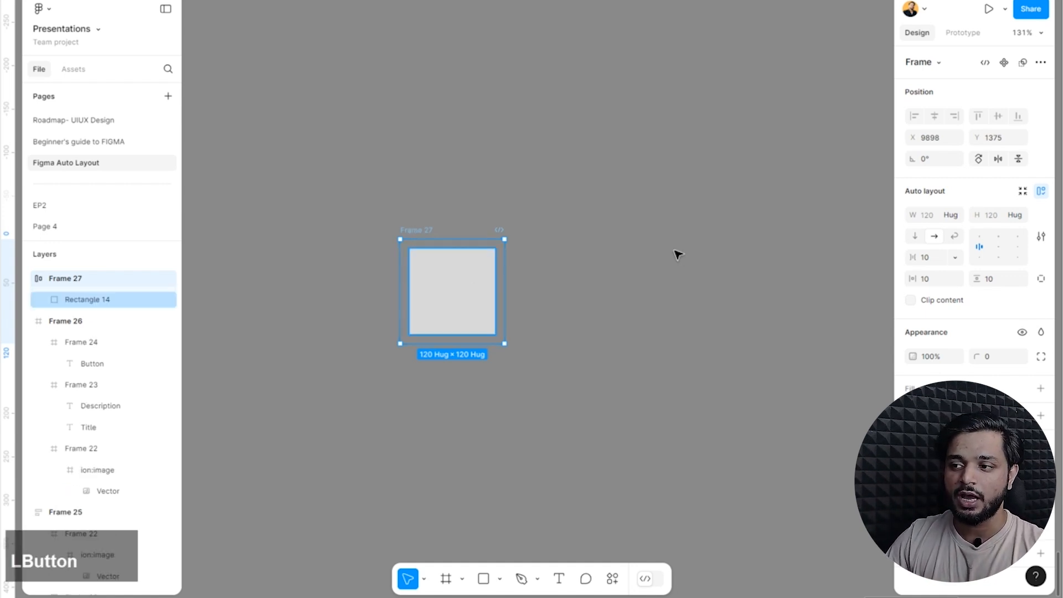
click(355, 119)
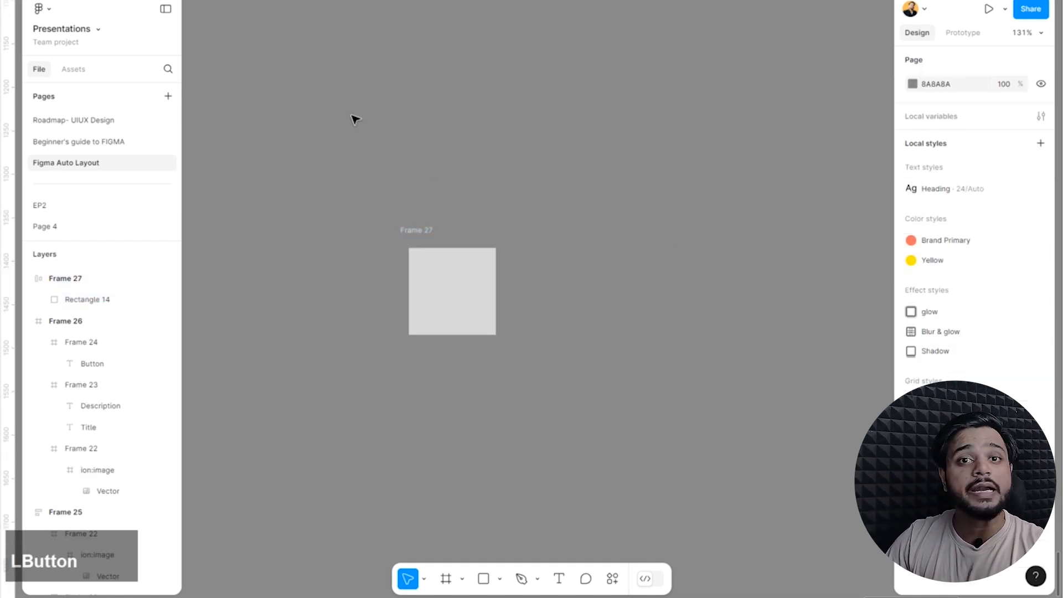
click(463, 280)
click(432, 228)
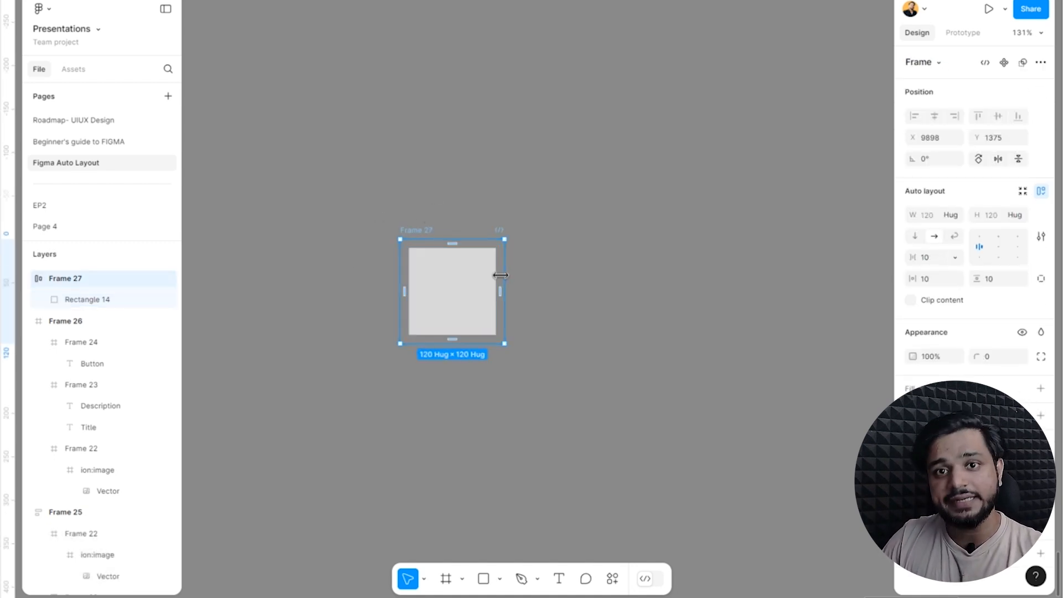
click(475, 294)
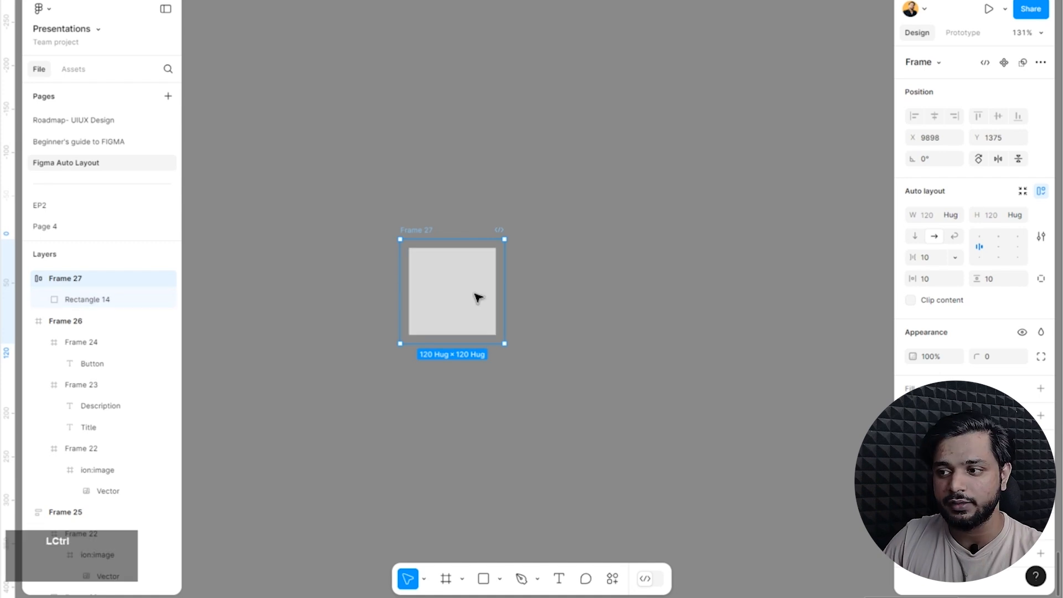
drag(494, 289, 602, 302)
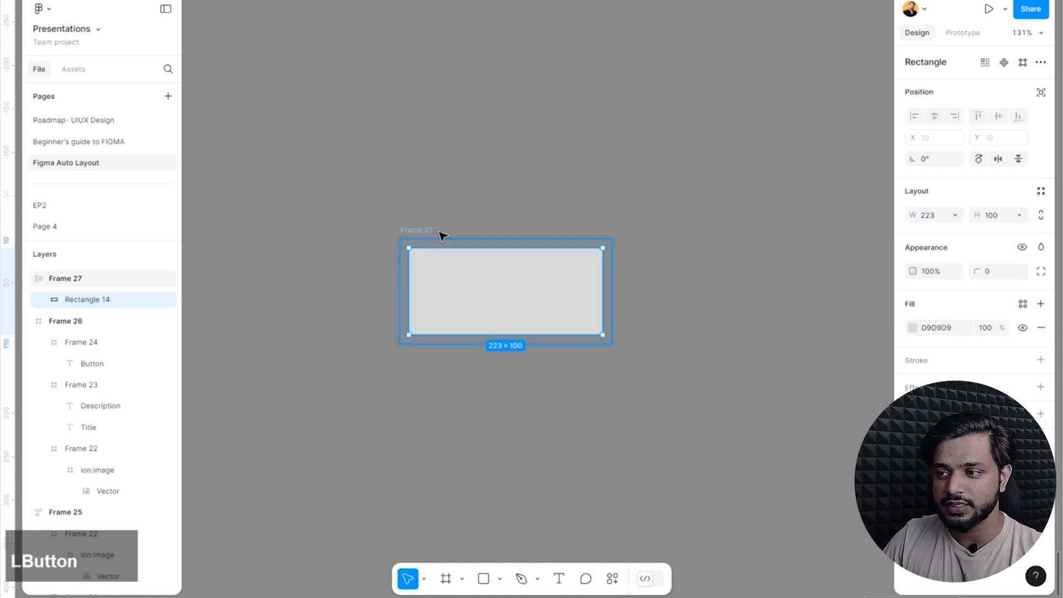
Add a fill to the auto layout frame and set its colour to red.
click(429, 227)
click(1041, 389)
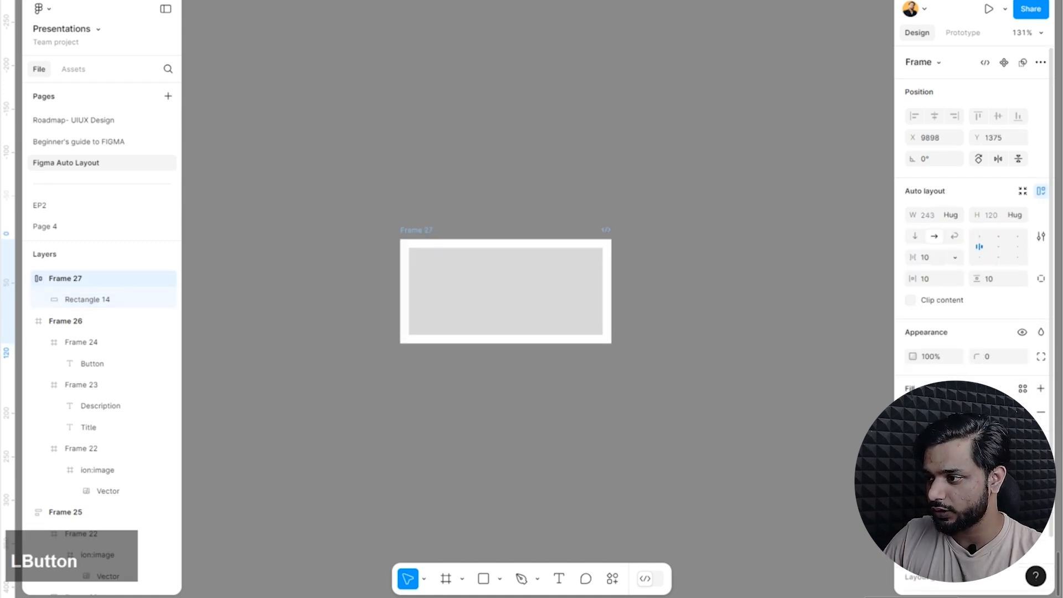
click(912, 412)
click(892, 268)
click(664, 97)
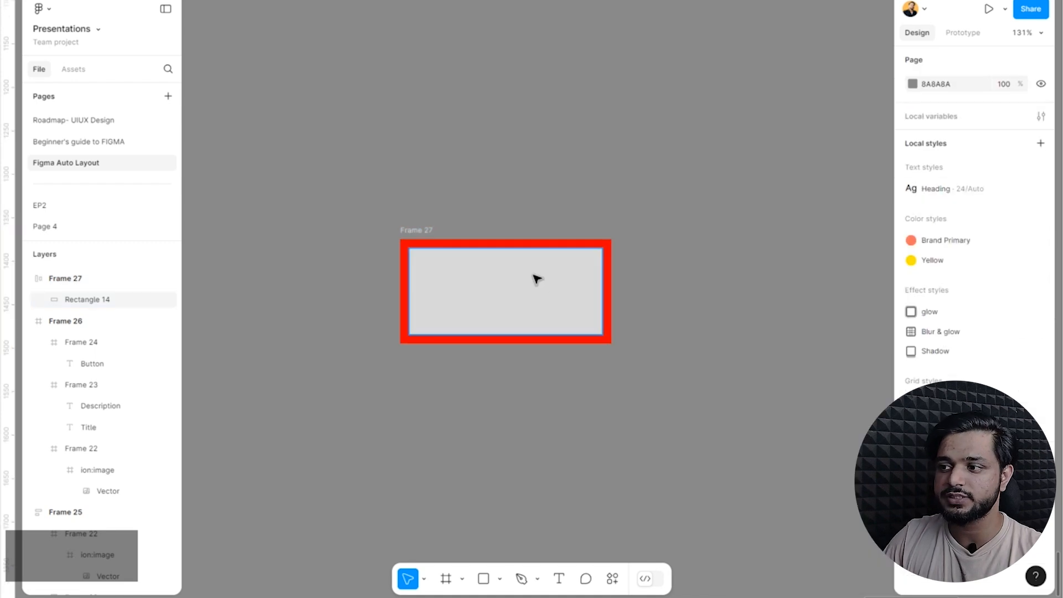
Enlarge the rectangle inside the red frame to about 385 × 138.
click(534, 275)
drag(602, 287, 674, 289)
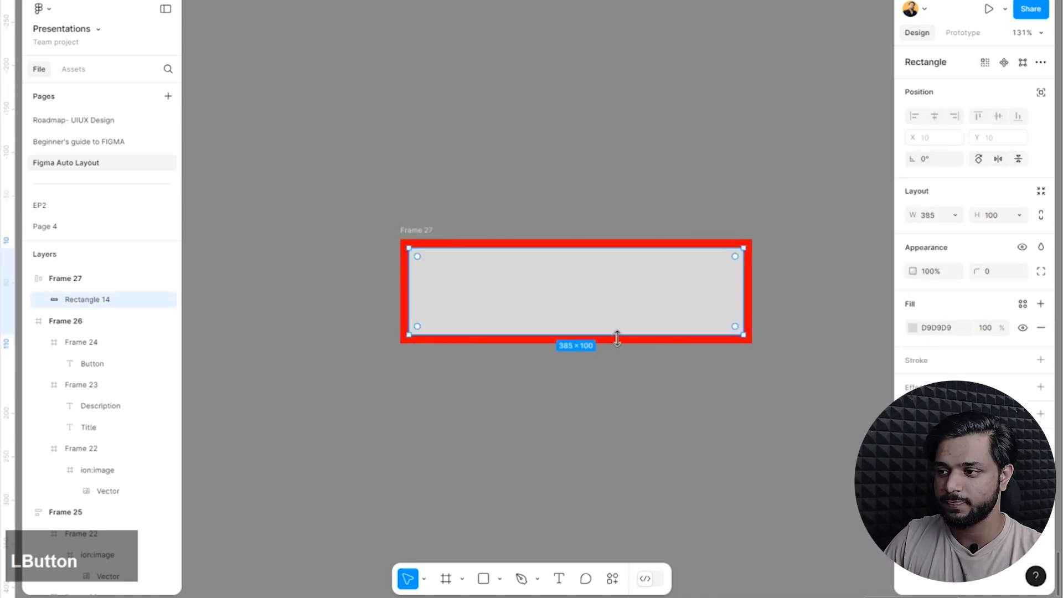
mouse_move(617, 334)
mouse_down()
mouse_move(590, 491)
mouse_move(631, 294)
mouse_move(631, 371)
mouse_move(631, 344)
mouse_up()
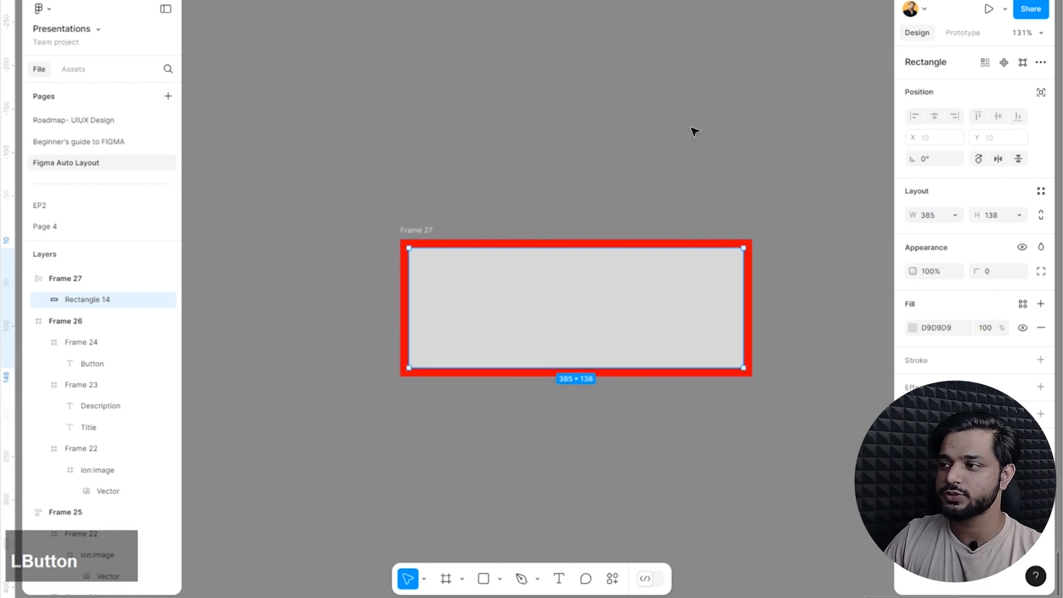
Check the rectangle's height sizing options, and set the red frame's height sizing to Fixed height.
click(1018, 215)
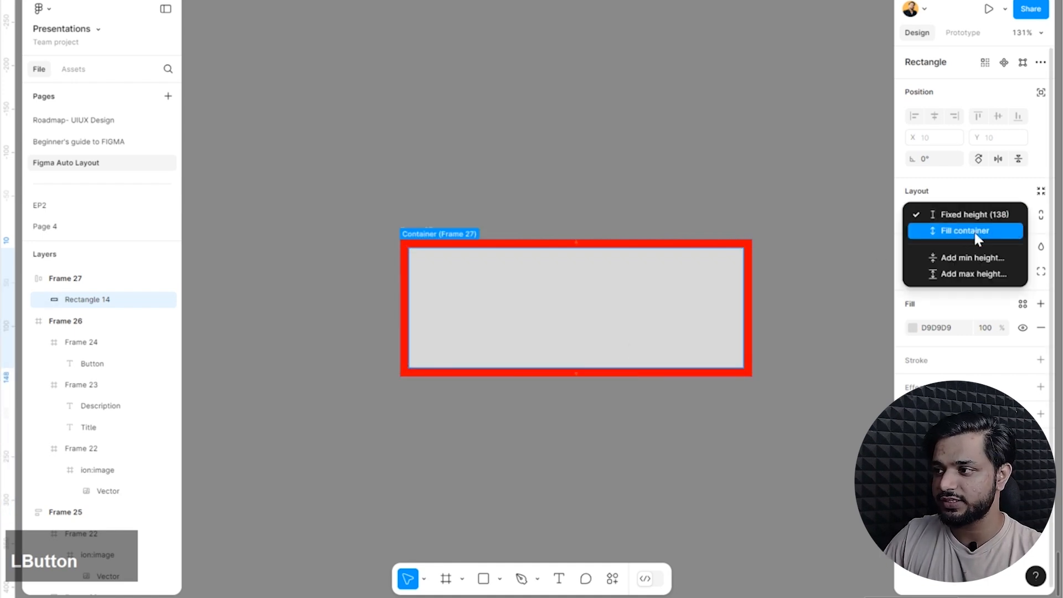
click(944, 216)
click(428, 231)
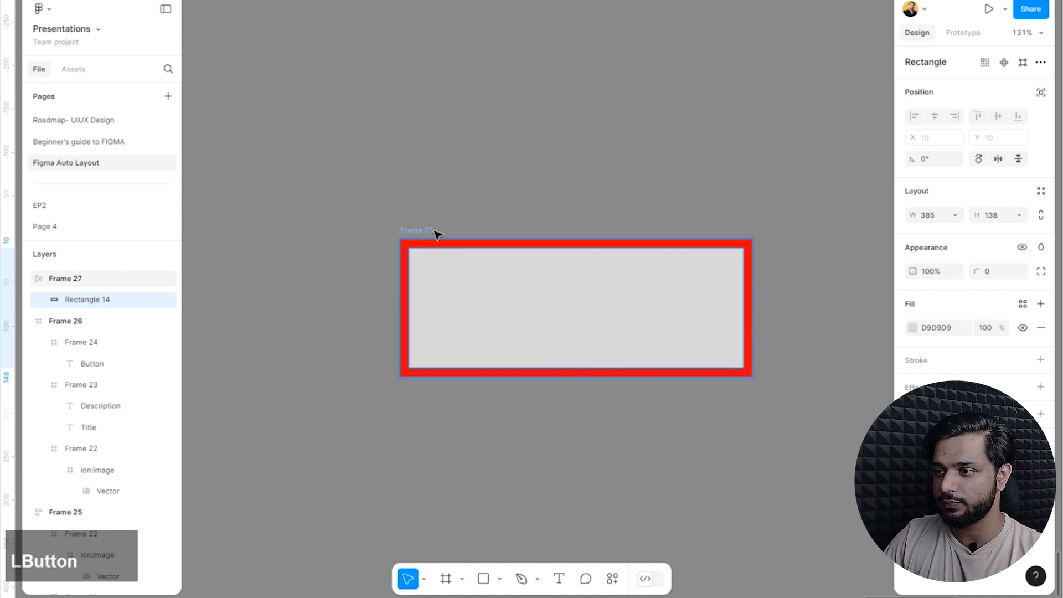
click(1018, 215)
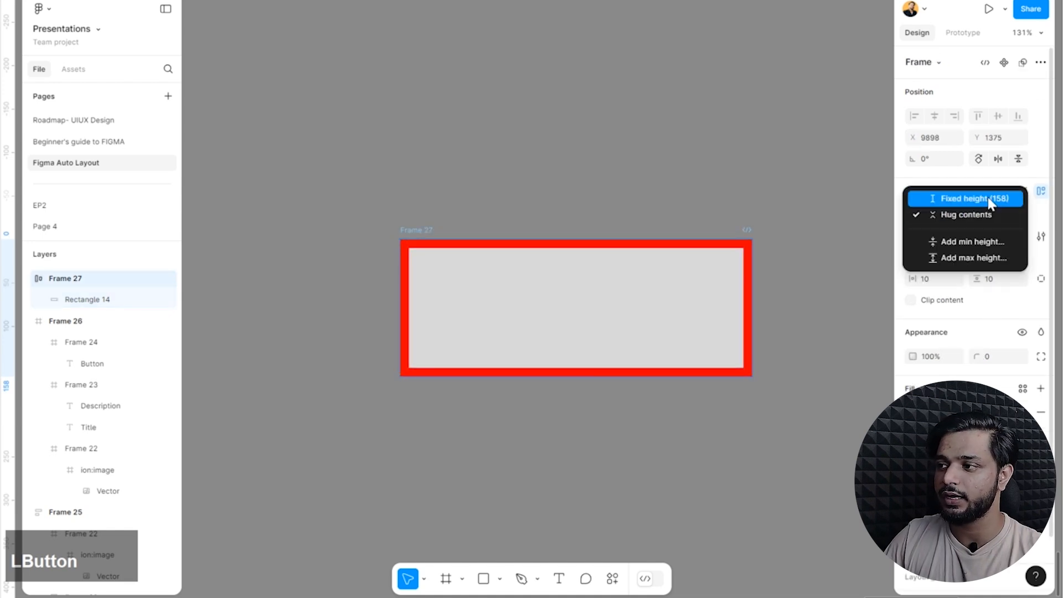
click(990, 200)
click(784, 187)
Reduce the rectangle's height inside the red frame to about 56.
click(619, 349)
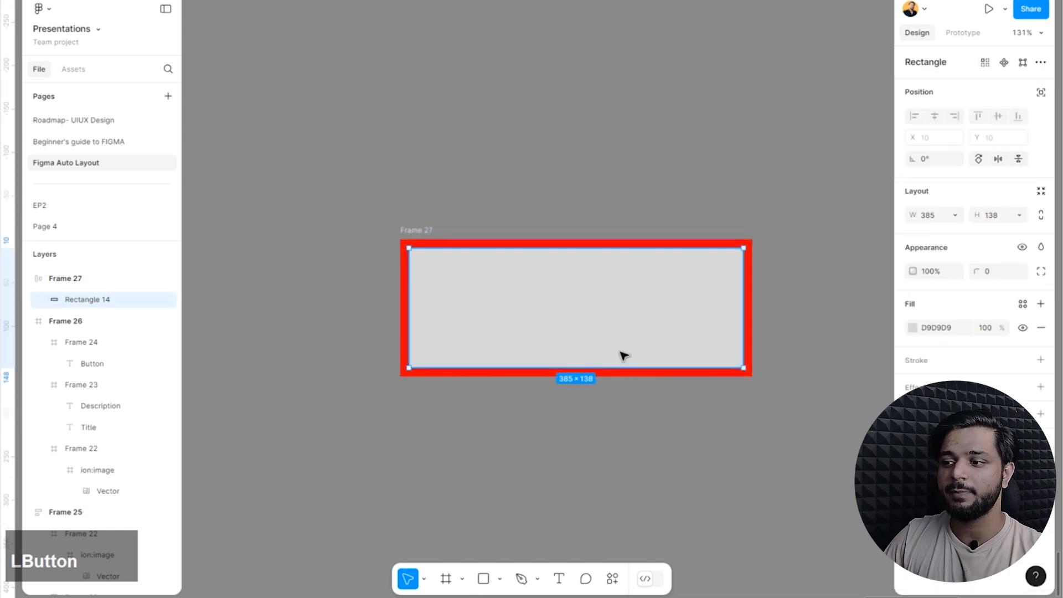
drag(634, 367, 657, 192)
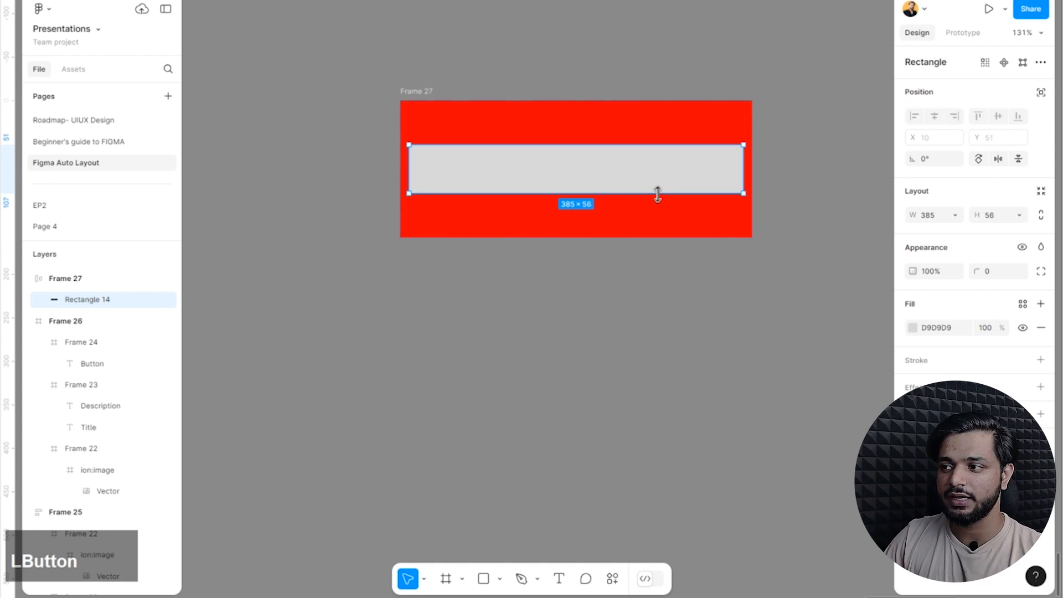
click(773, 132)
Set the red frame's content alignment to top left and change it to bottom left.
click(424, 90)
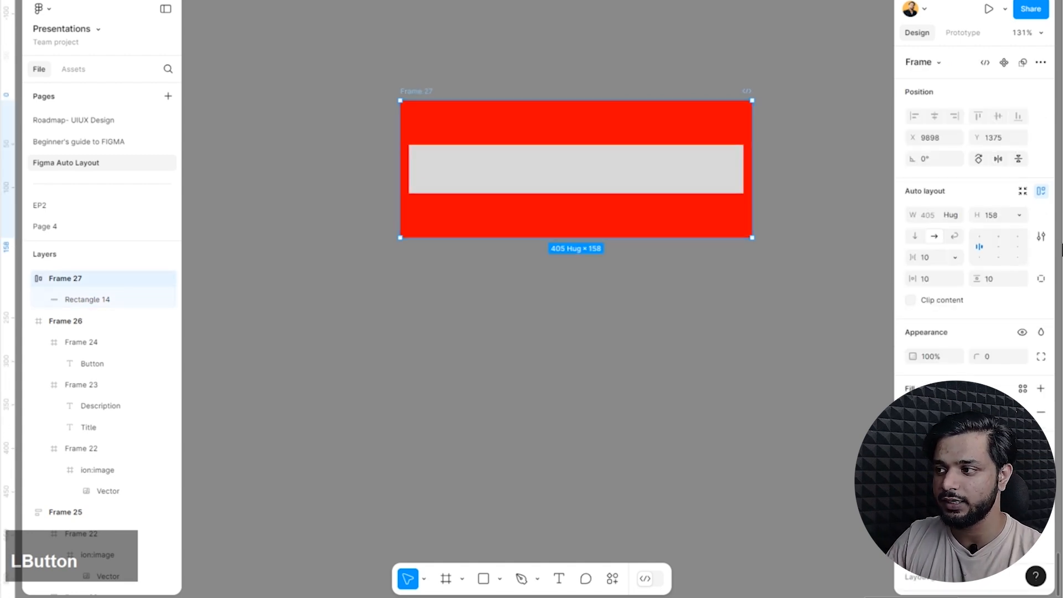
click(979, 235)
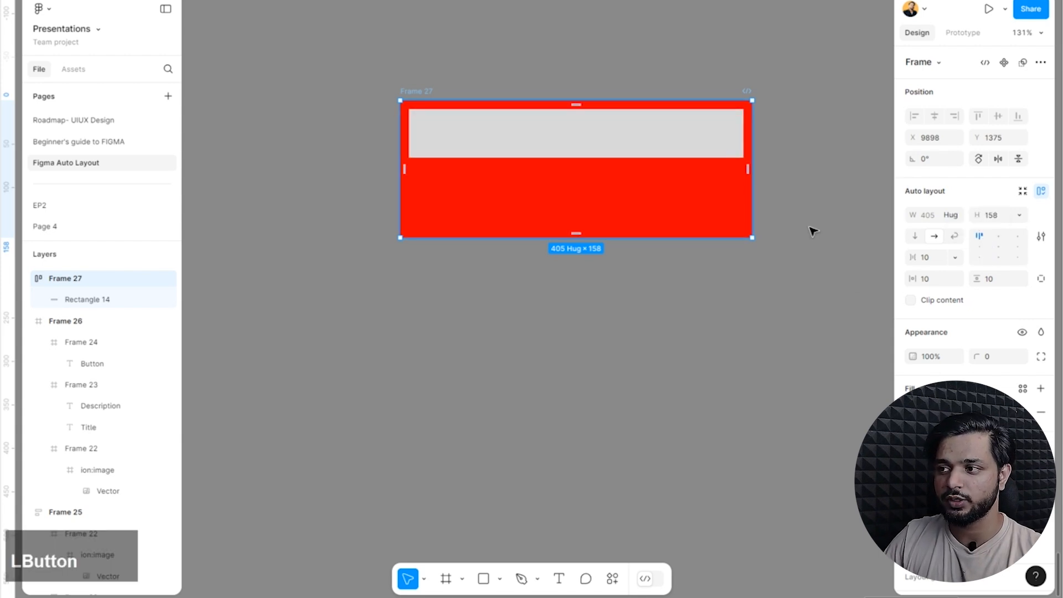
click(981, 260)
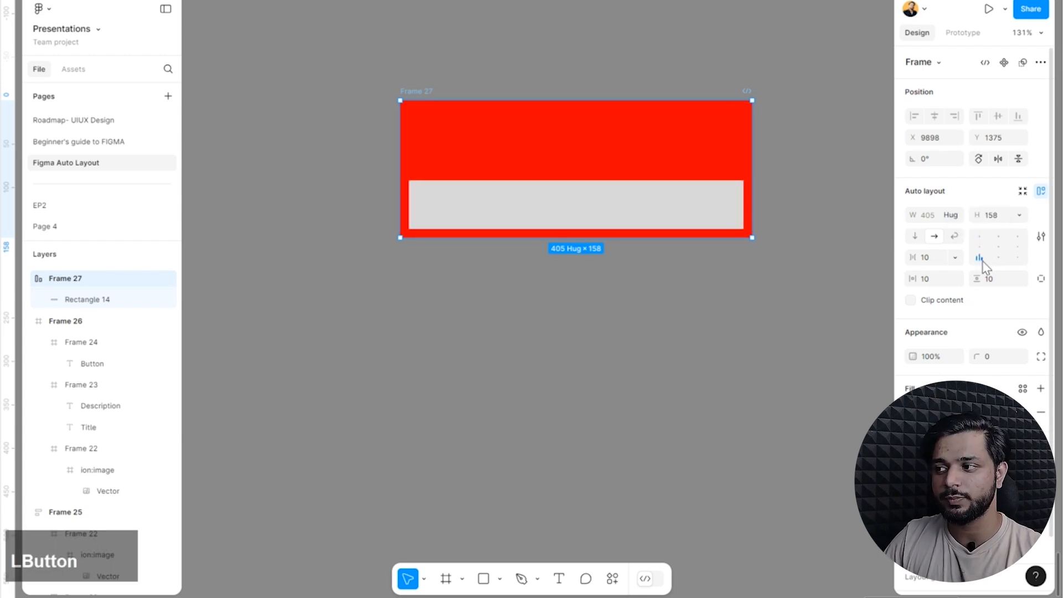
Check the rectangle's width sizing options, and switch the red frame's width from Hug to a fixed width.
key(Return)
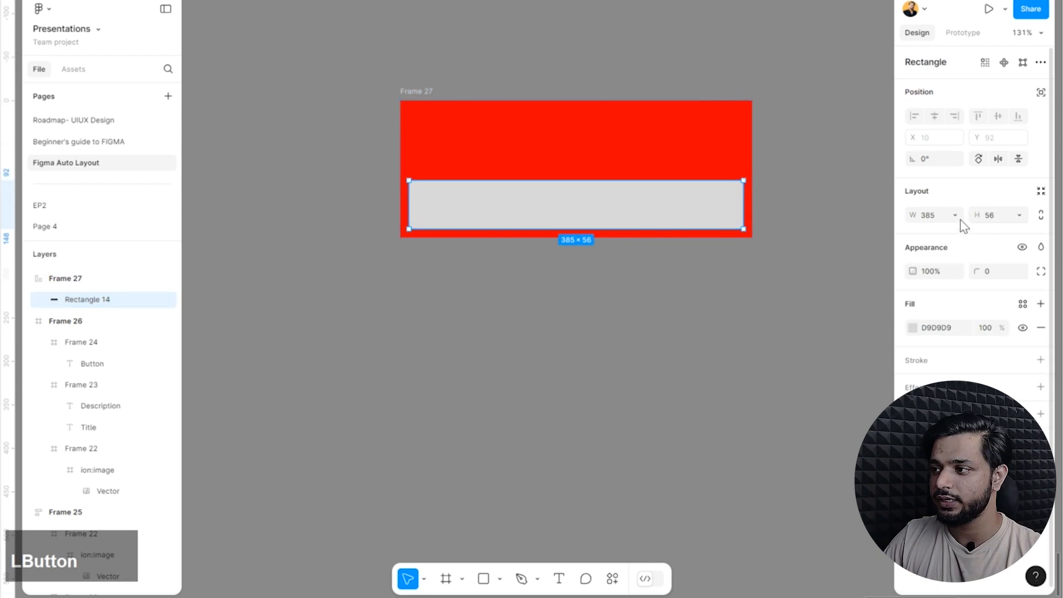
click(959, 216)
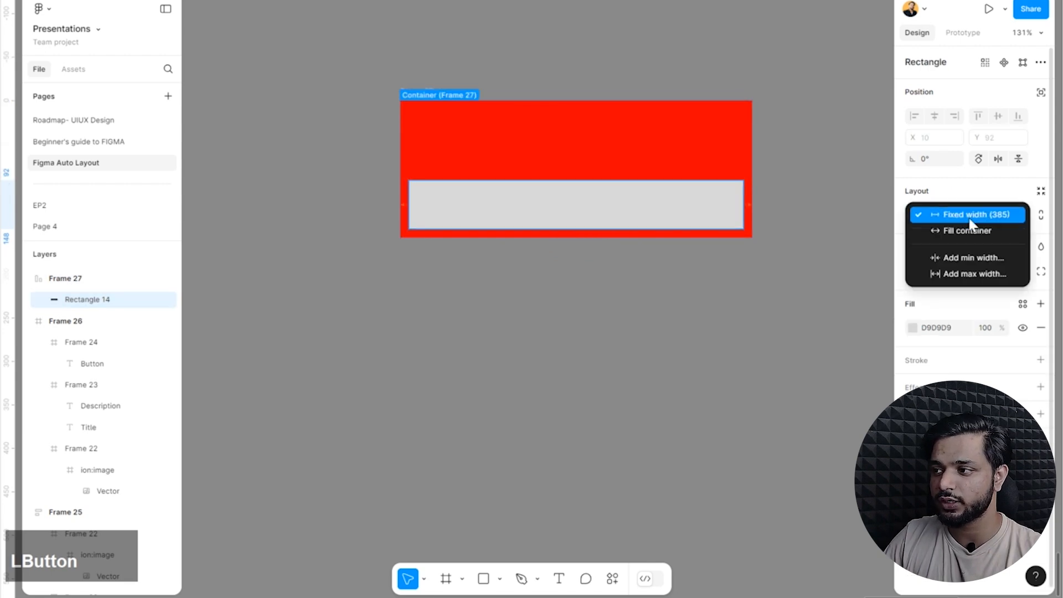
click(603, 259)
click(414, 100)
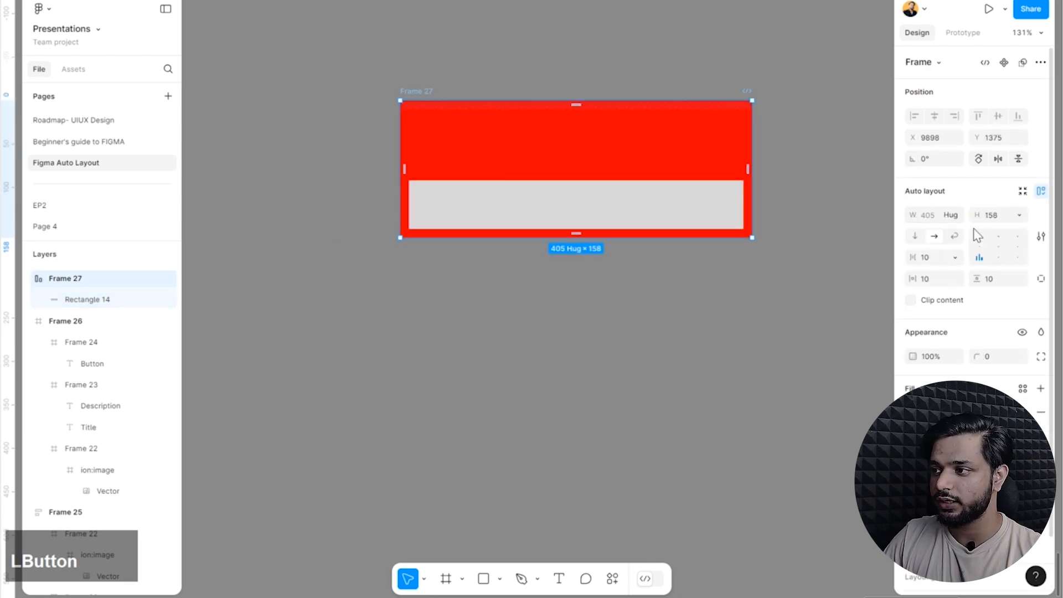
click(959, 216)
click(951, 214)
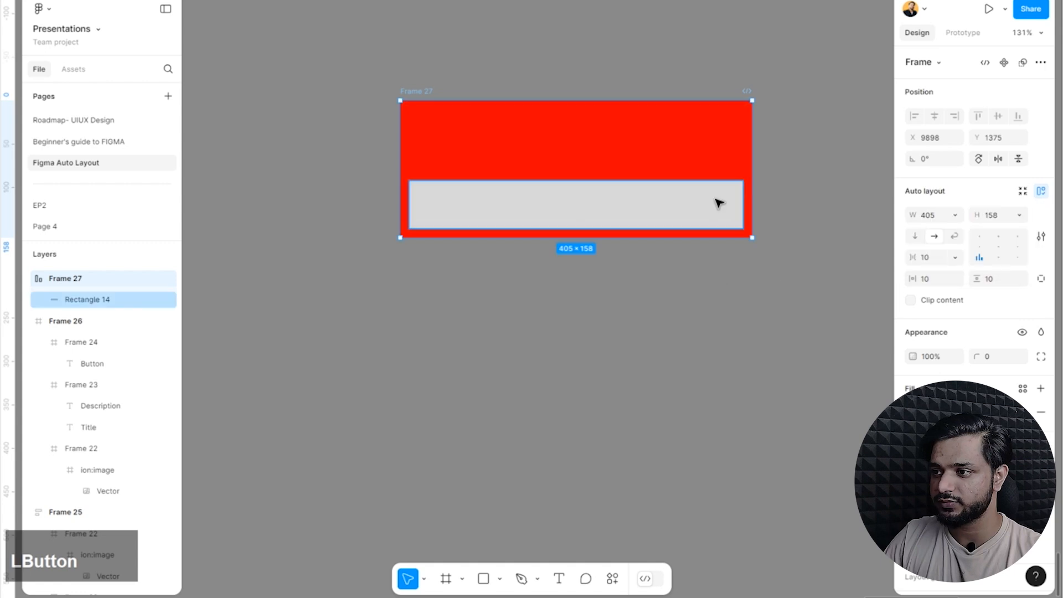
Narrow the rectangle inside the fixed-size red frame to about 87 wide.
click(735, 209)
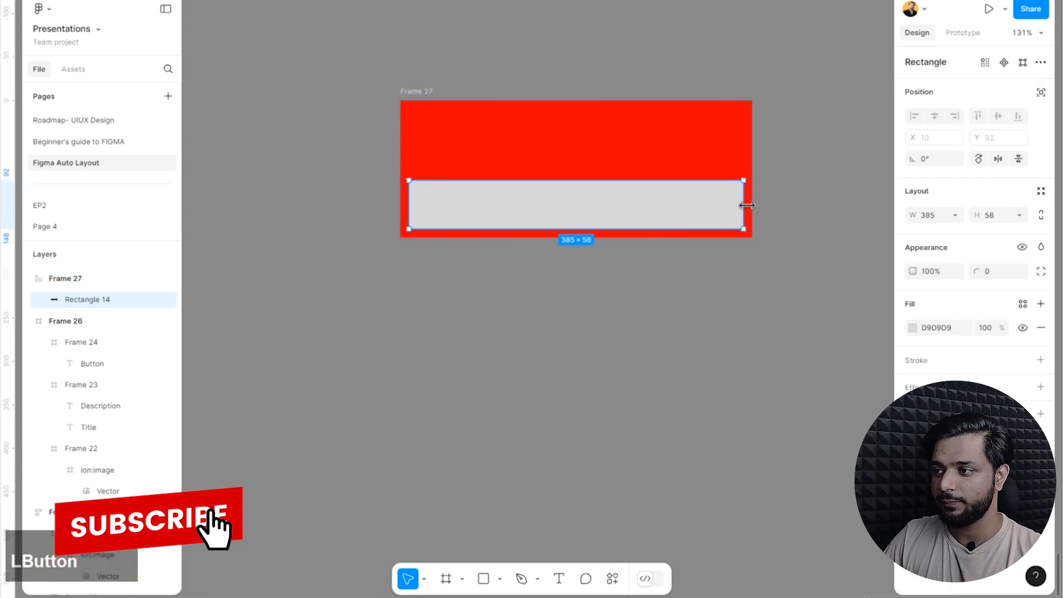
drag(744, 205, 503, 213)
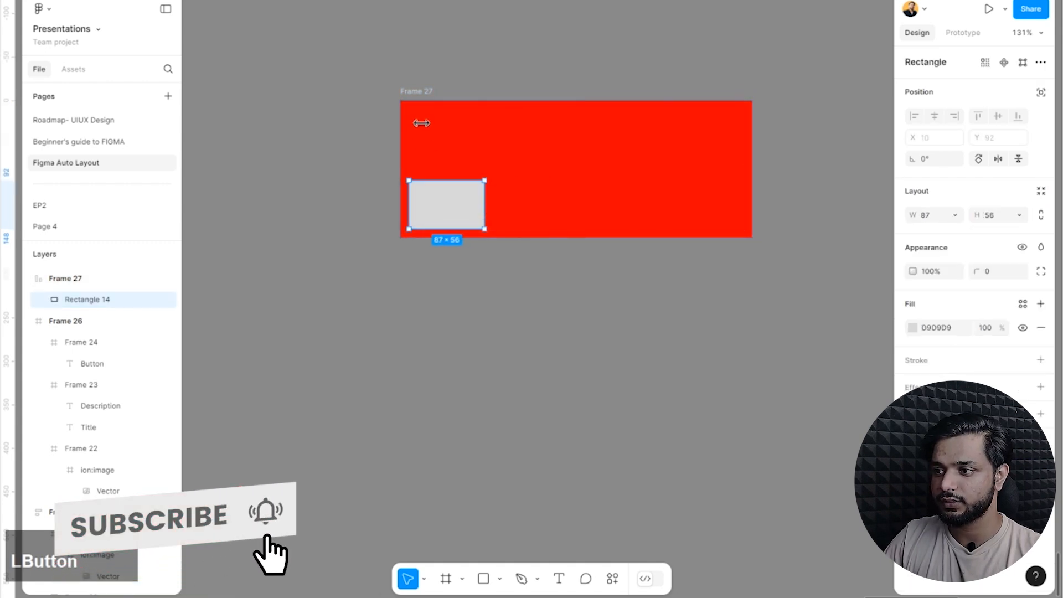
Try the frame's bottom right, top right and centre alignments, and finish with the rectangle aligned top left.
click(423, 106)
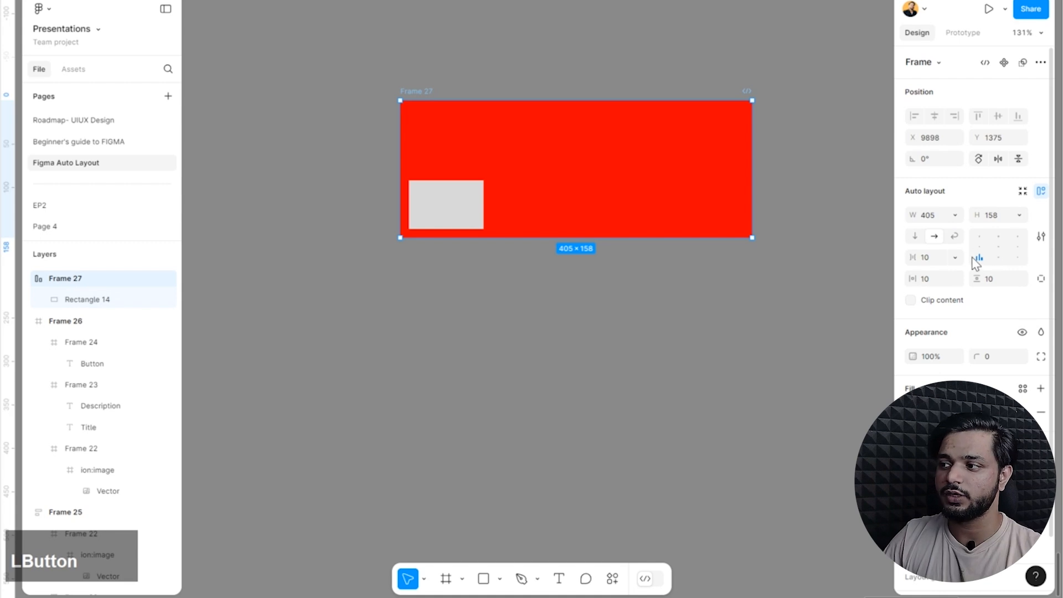
click(1018, 257)
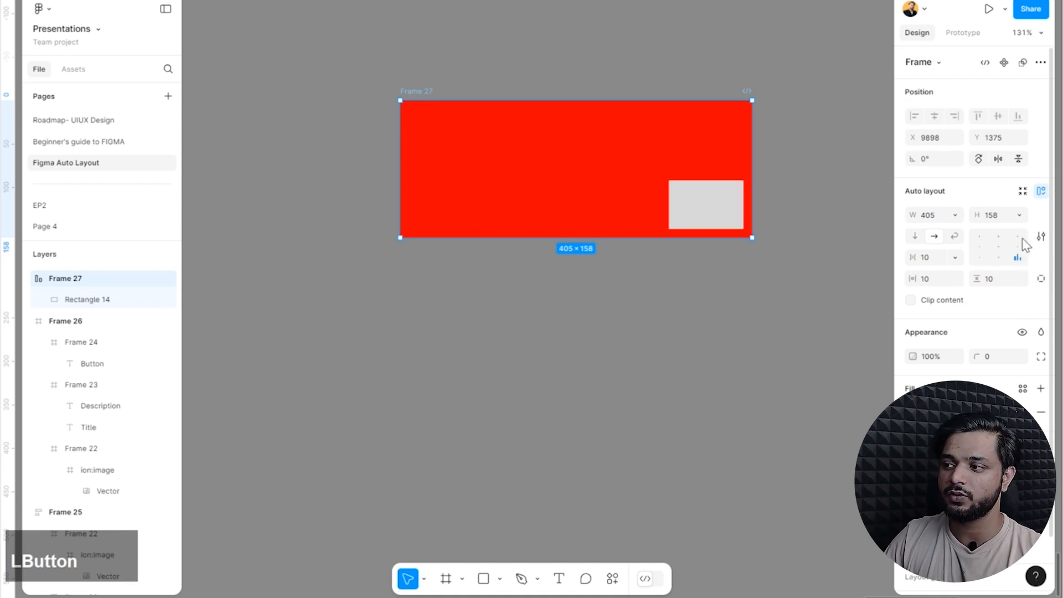
click(1018, 236)
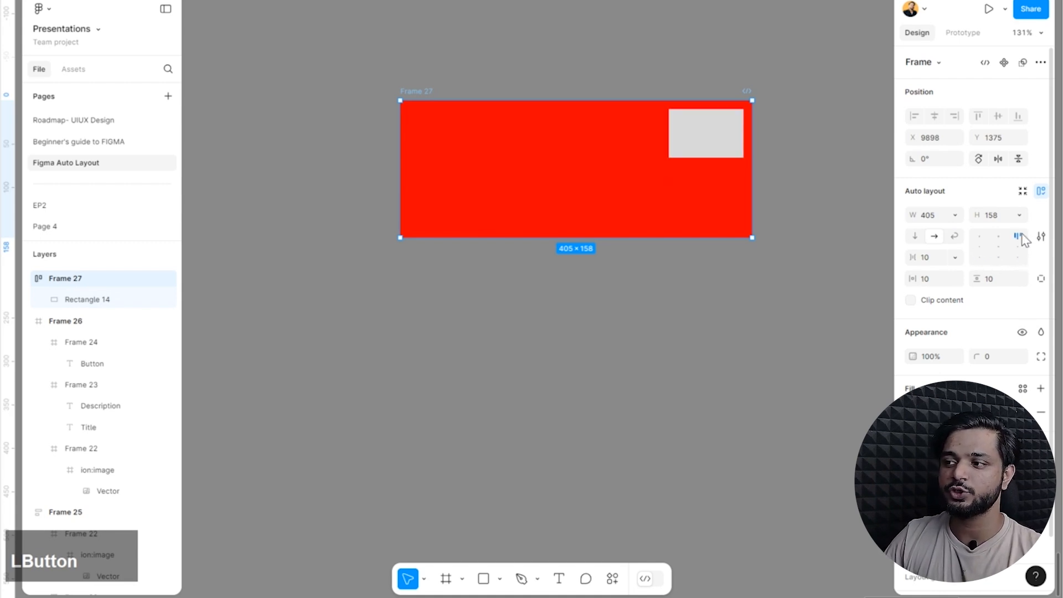
click(997, 248)
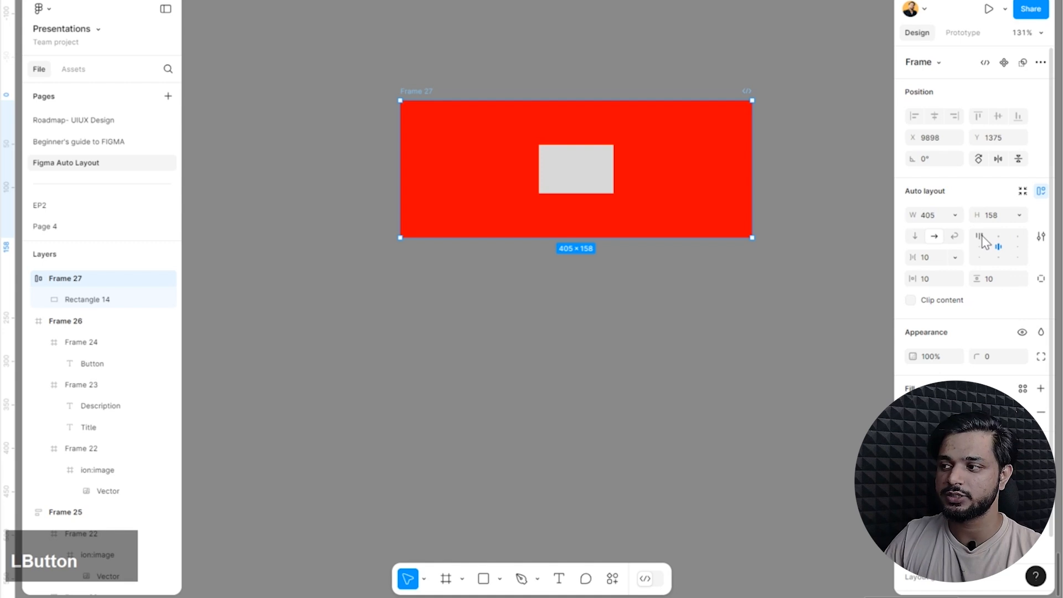
click(980, 237)
click(804, 225)
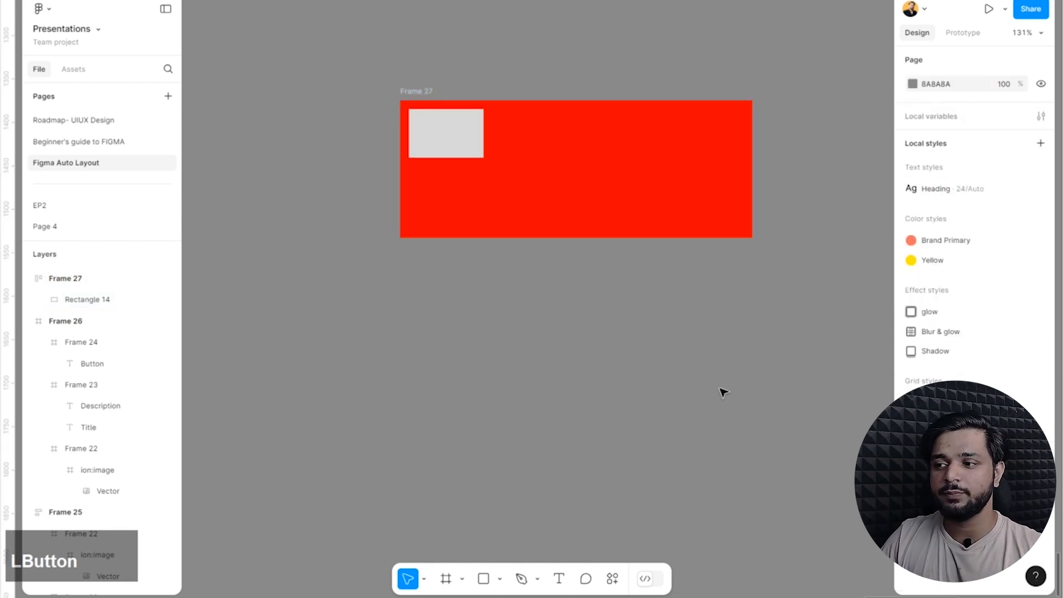
Move the red frame with its rectangle left on the canvas to about X 9708, Y 1377.
click(462, 143)
click(412, 94)
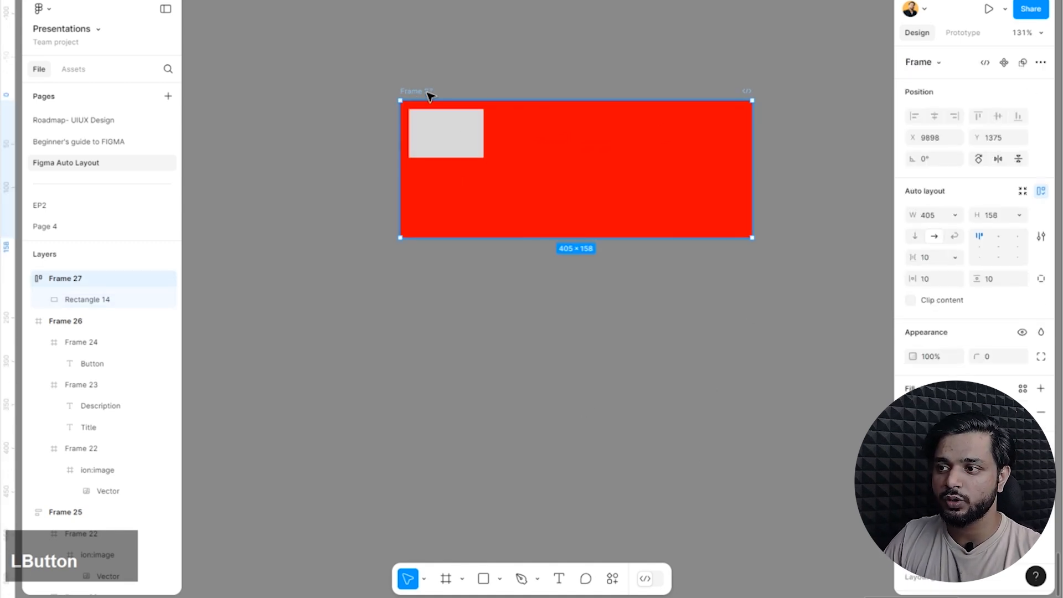
drag(416, 93, 247, 93)
click(453, 343)
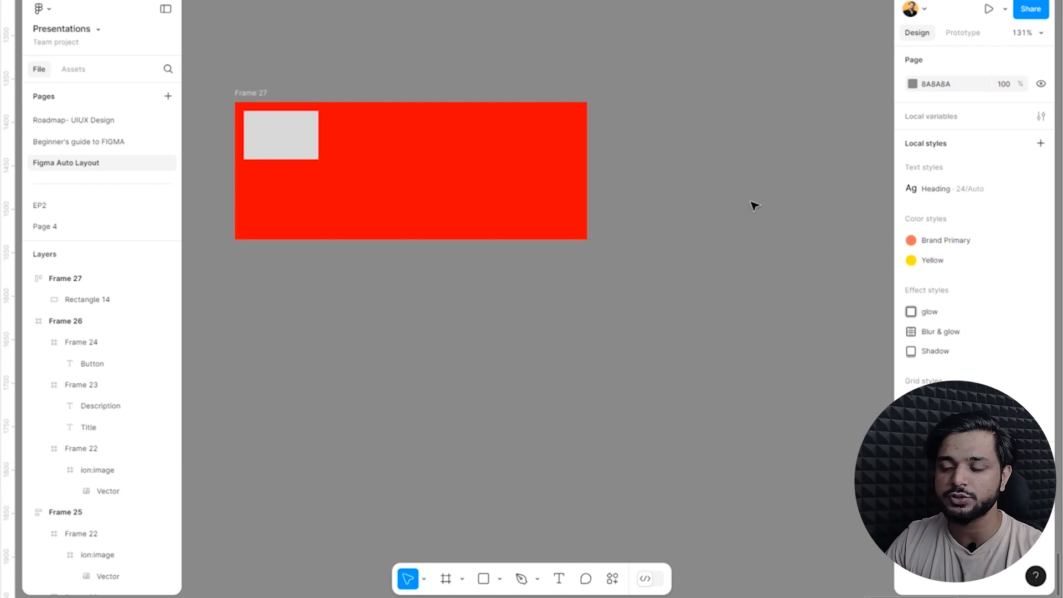
Resize the red frame horizontally, finishing at a width of about 524.
click(446, 205)
drag(737, 165, 609, 181)
drag(695, 175, 732, 185)
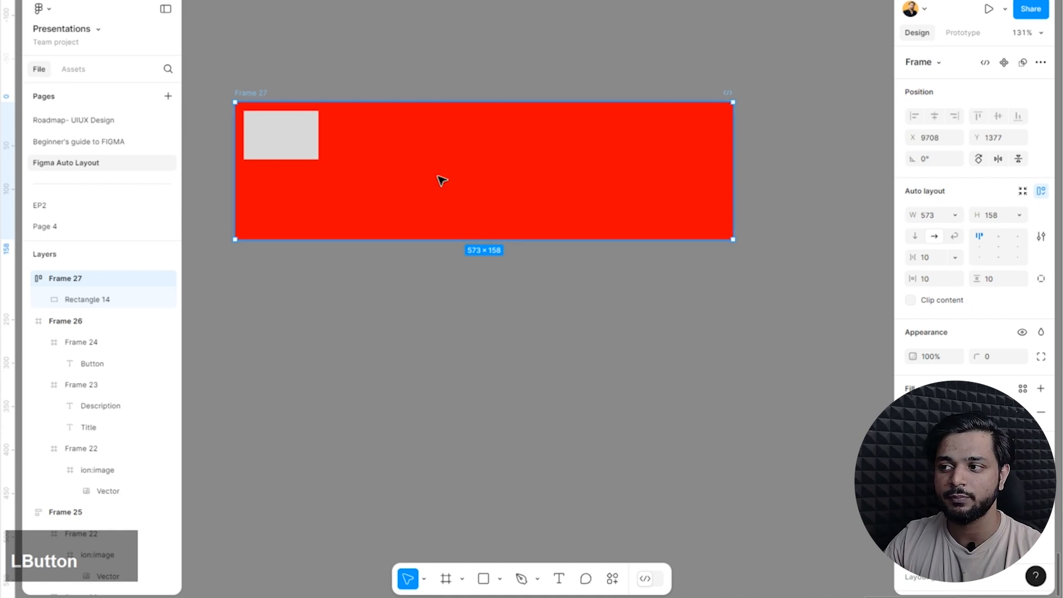
drag(732, 145, 690, 167)
click(573, 53)
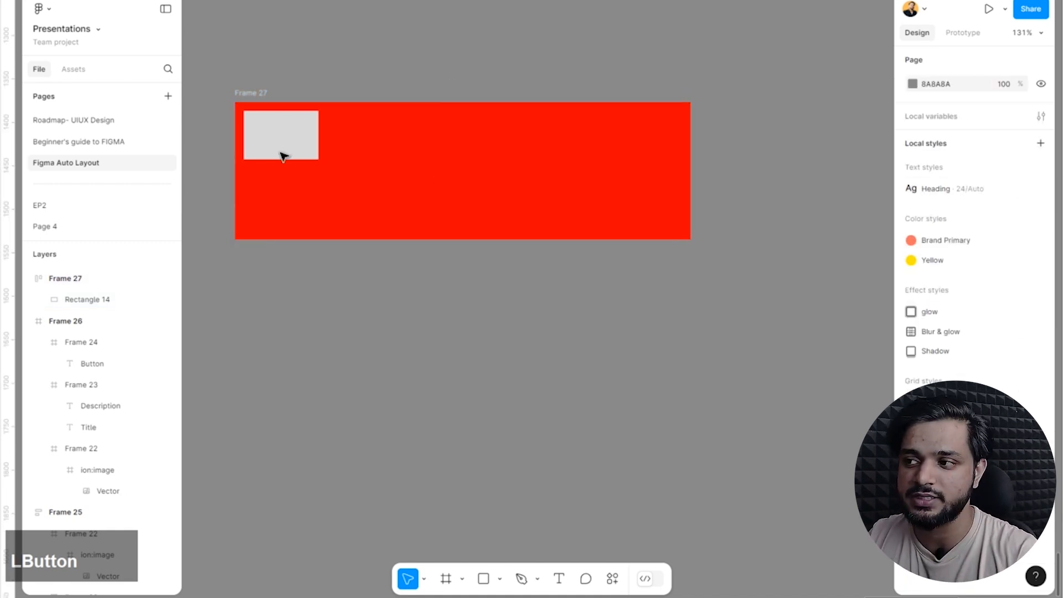
Set both the width and the height of the red frame to Hug contents.
click(302, 147)
click(307, 146)
click(673, 95)
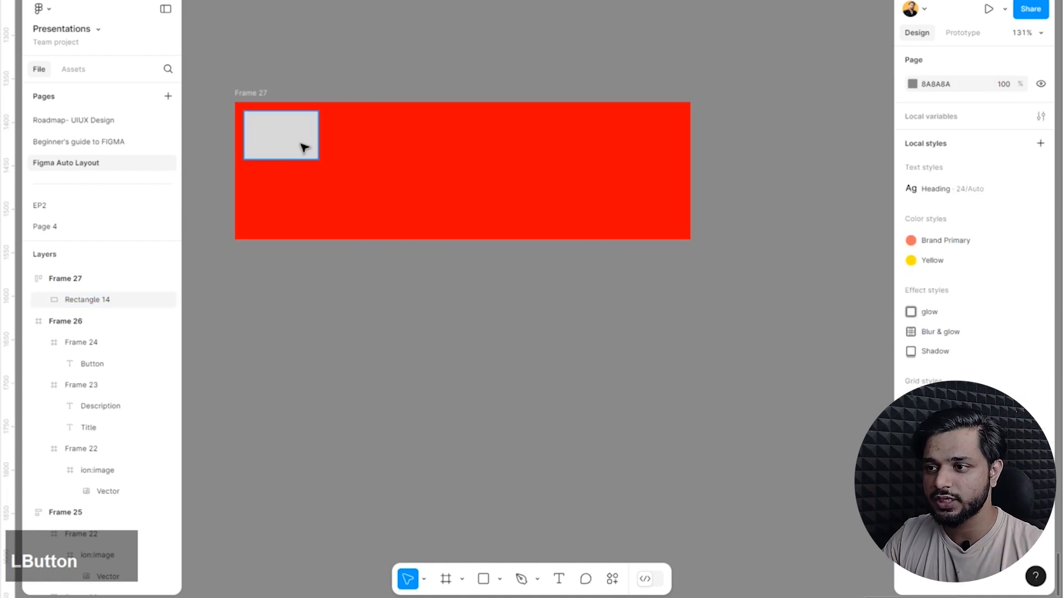
click(304, 147)
click(251, 105)
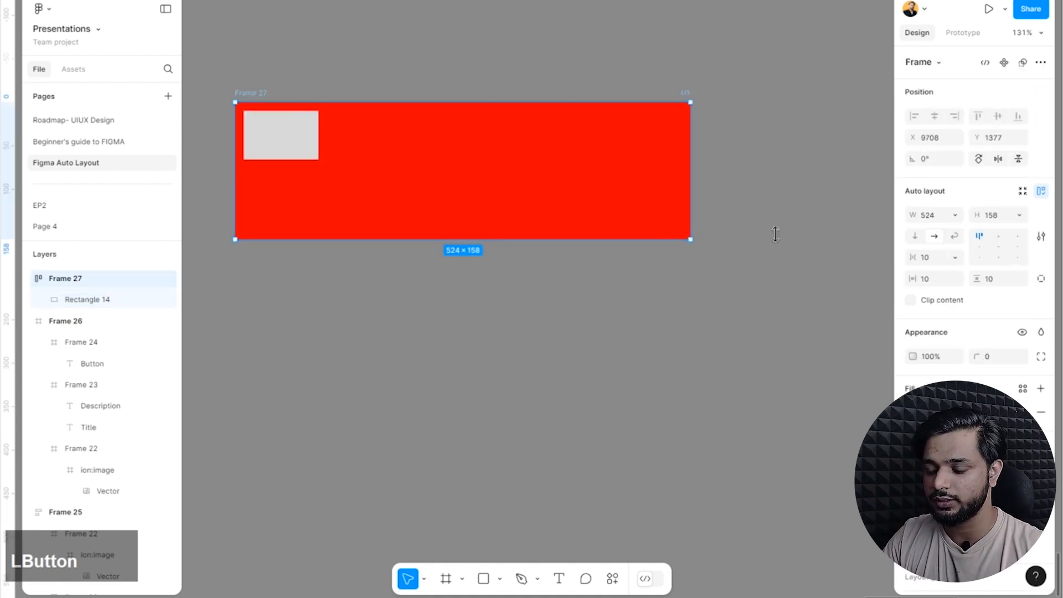
click(955, 215)
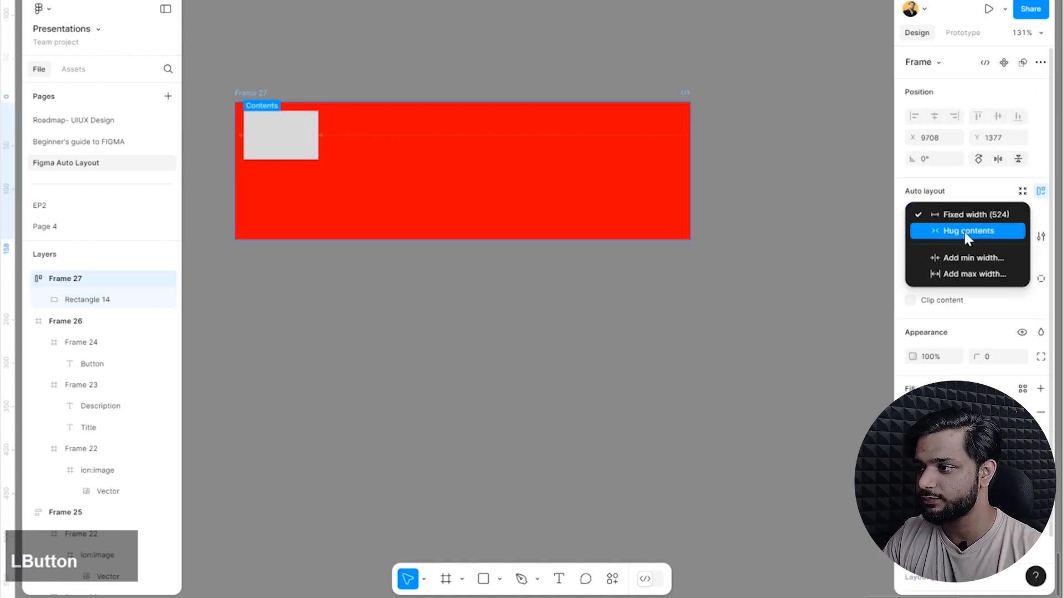
click(966, 232)
click(1017, 217)
click(1008, 231)
click(460, 228)
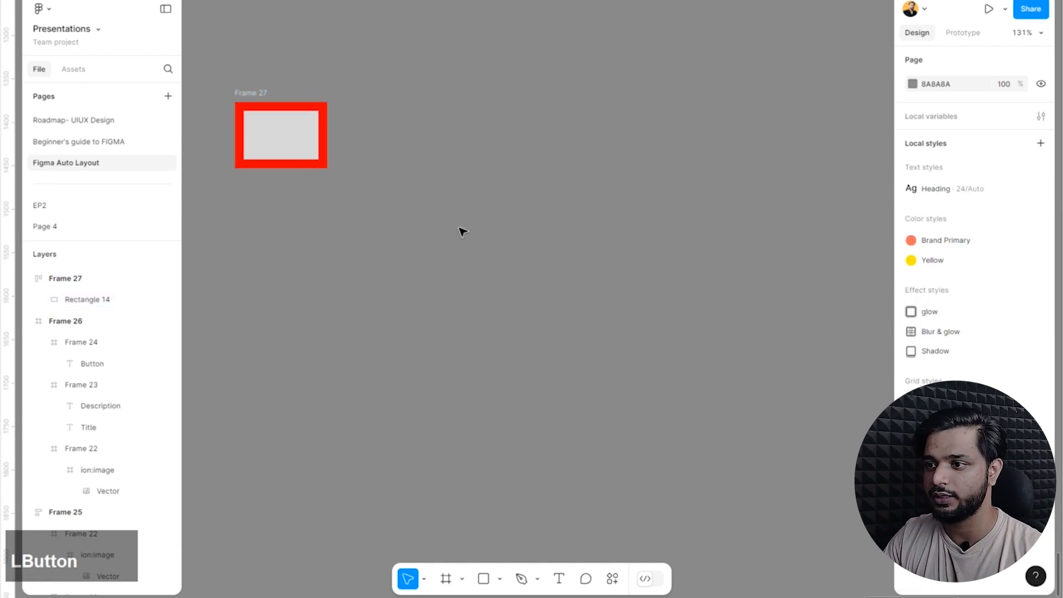
Set the width of the grey rectangle inside the red frame to Fill container.
scroll(350, 190, up, 2)
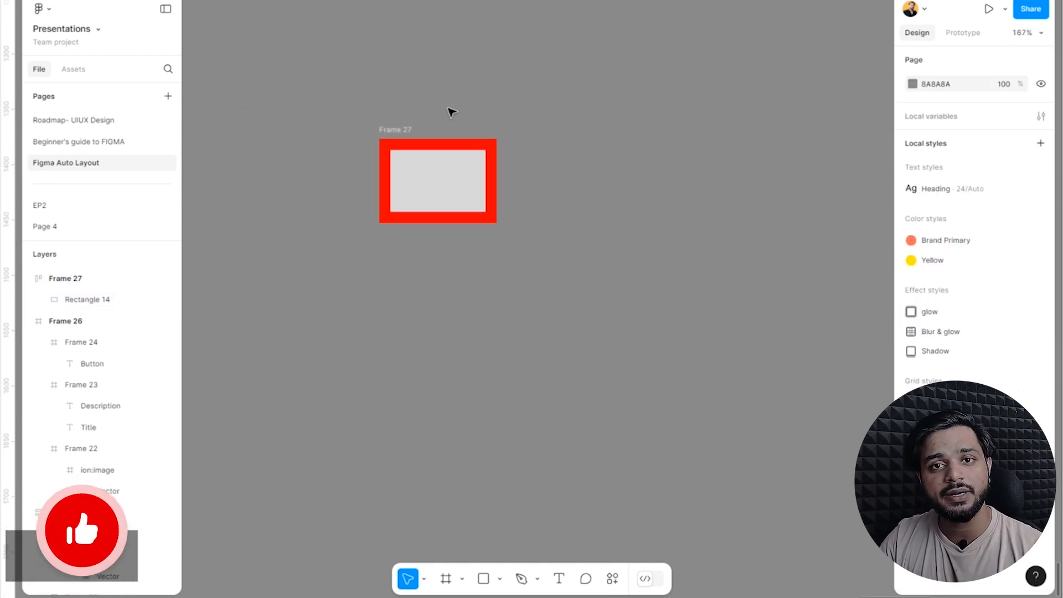
scroll(380, 250, up, 3)
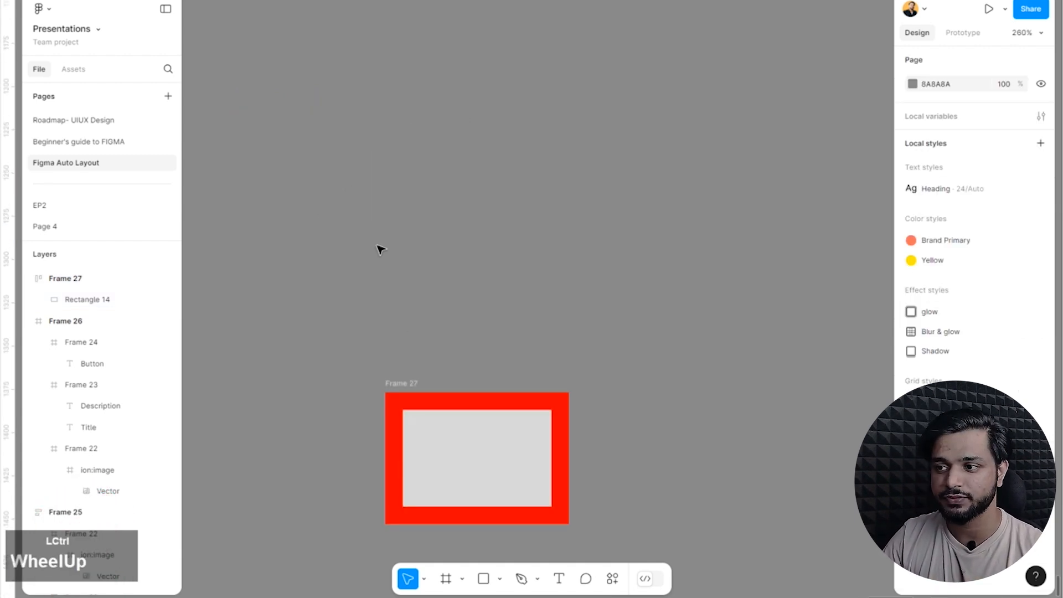
scroll(381, 250, down, 3)
ctrl+click(488, 313)
scroll(508, 311, up, 3)
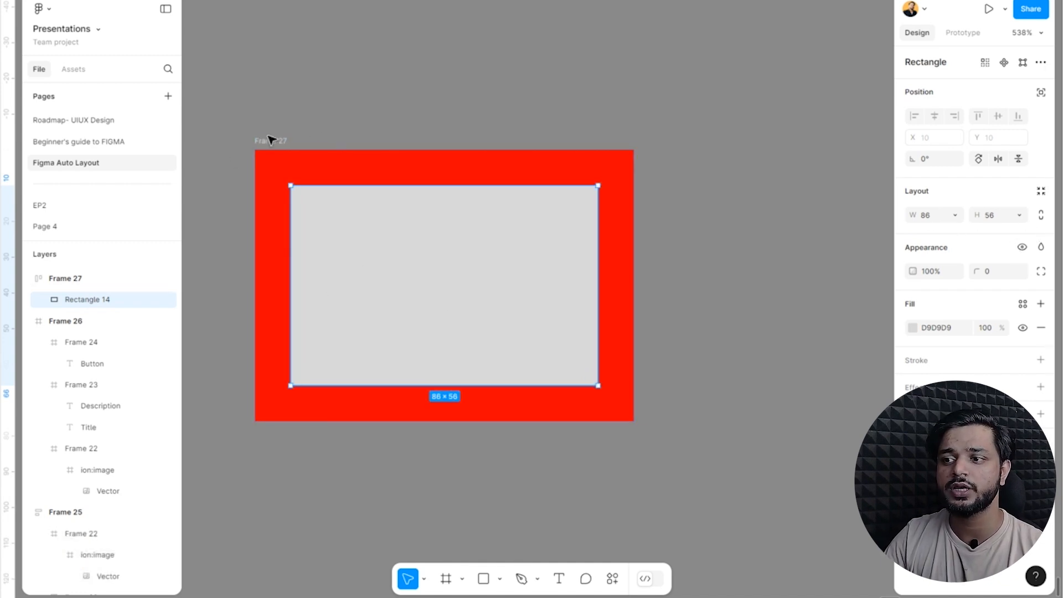
click(262, 152)
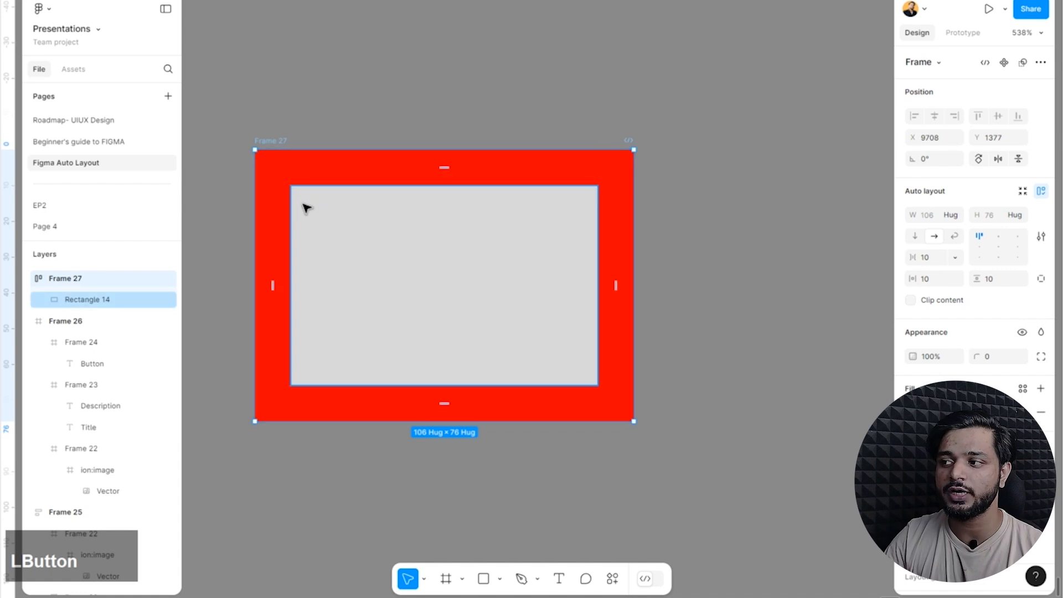
click(429, 299)
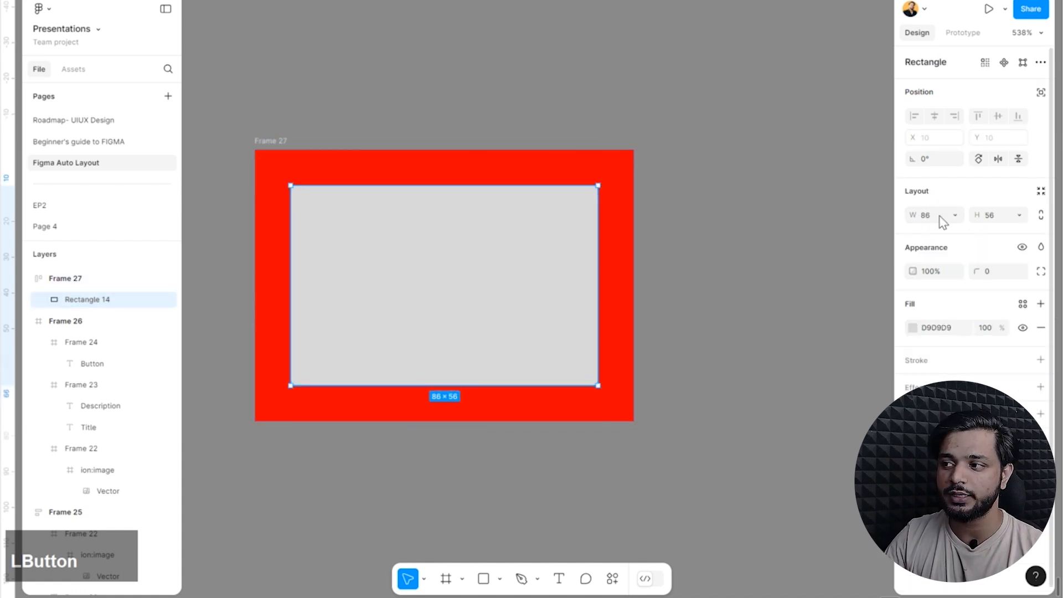
click(955, 216)
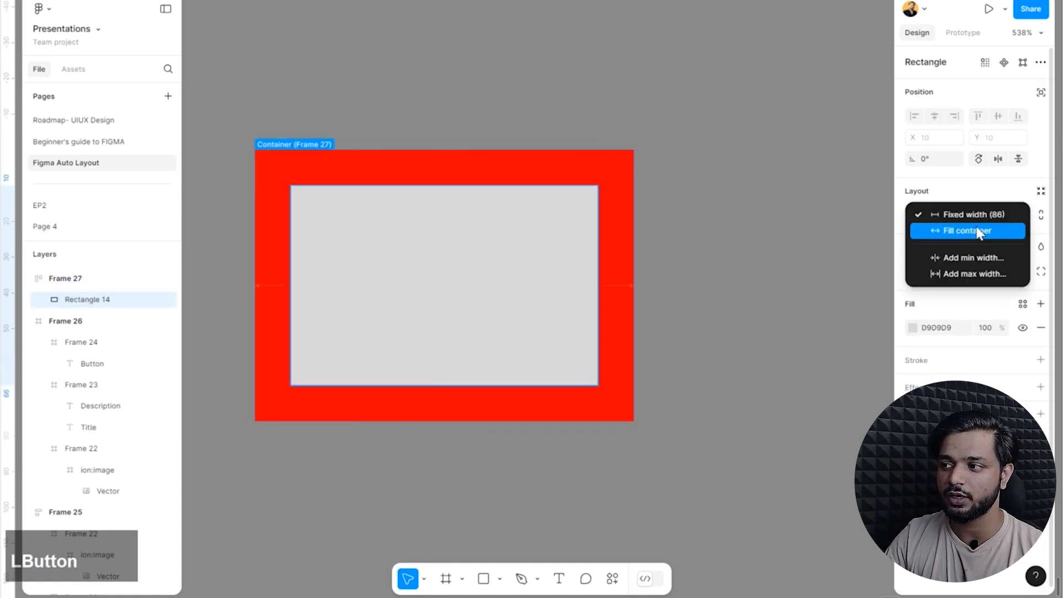
click(978, 232)
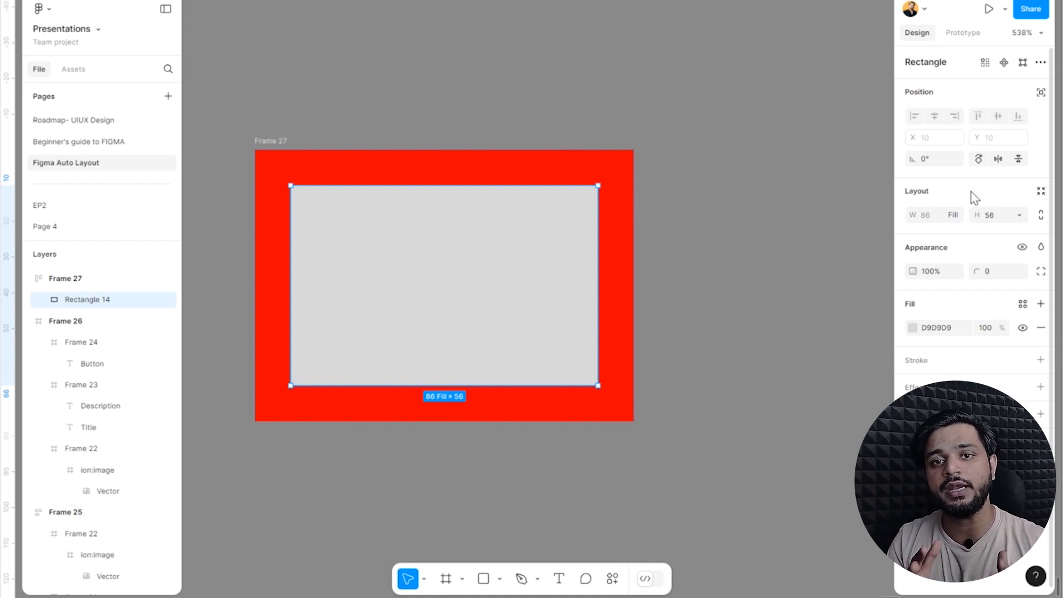
Widen the red frame to about 192 and extend its height below the rectangle.
click(274, 142)
scroll(434, 353, down, 3)
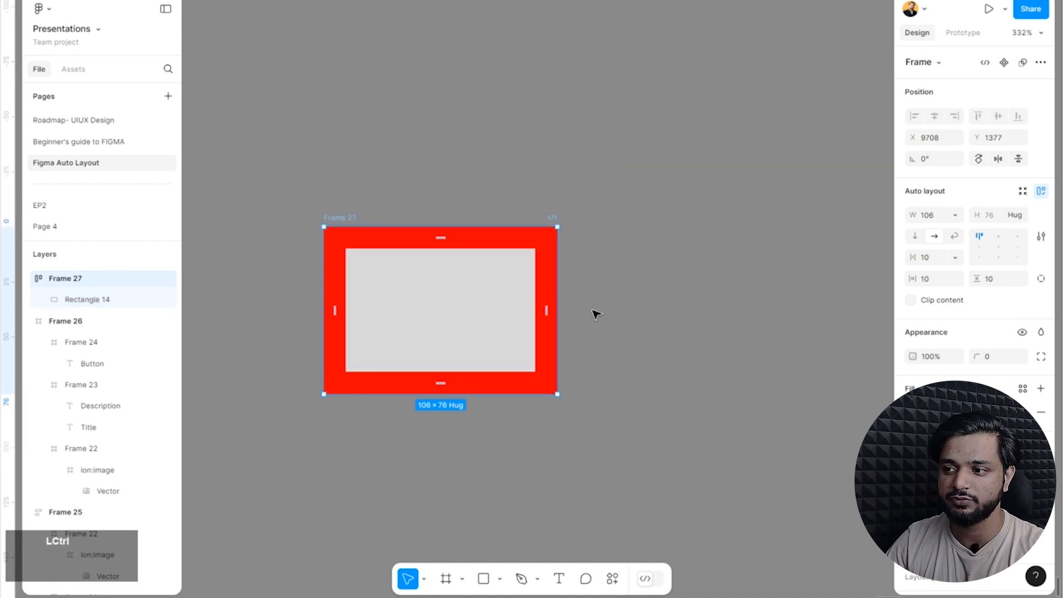
drag(562, 282, 747, 306)
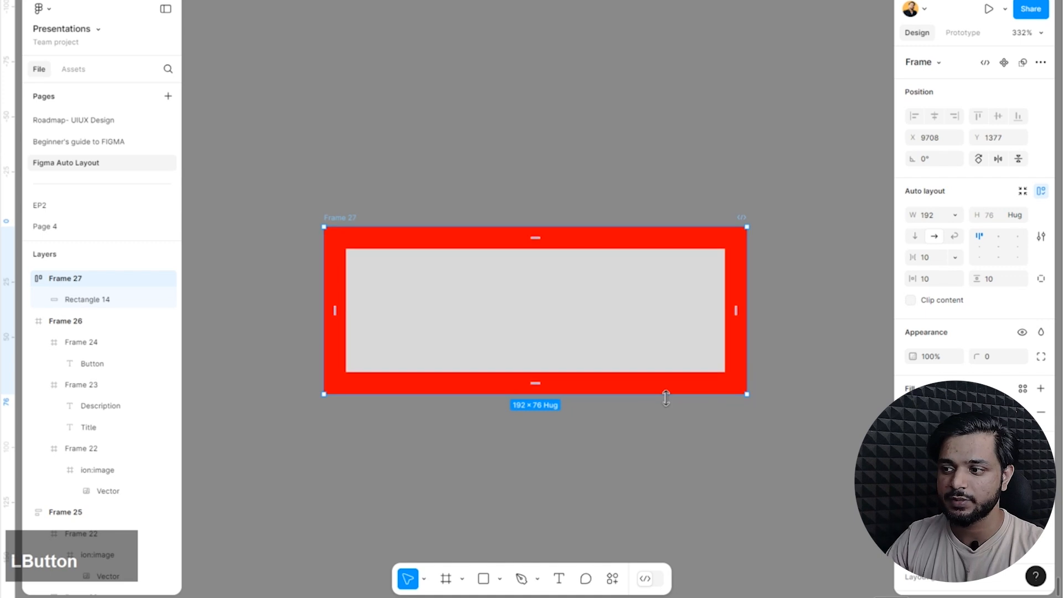
drag(671, 500, 673, 409)
Set the grey rectangle's height to Fill container.
click(627, 227)
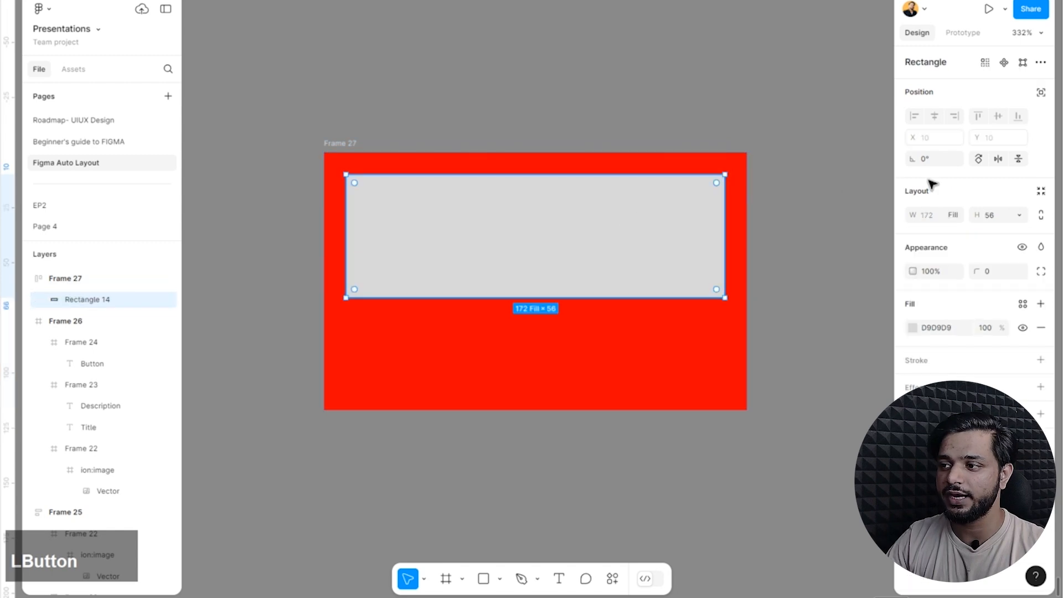
click(1020, 215)
click(1008, 236)
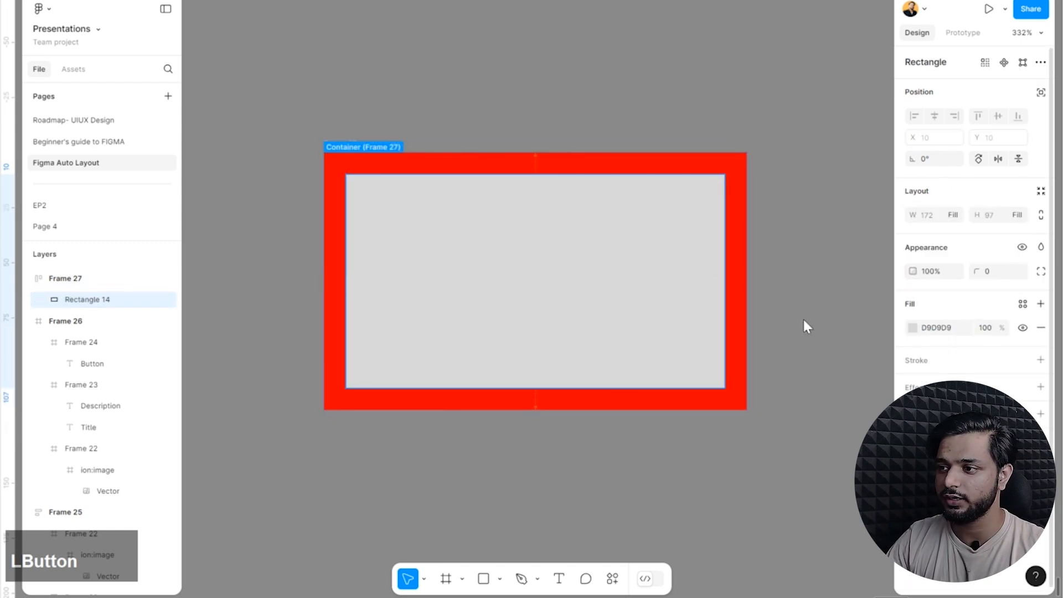
Resize the red frame vertically, finishing at a height of about 113.
click(728, 406)
drag(712, 410, 740, 378)
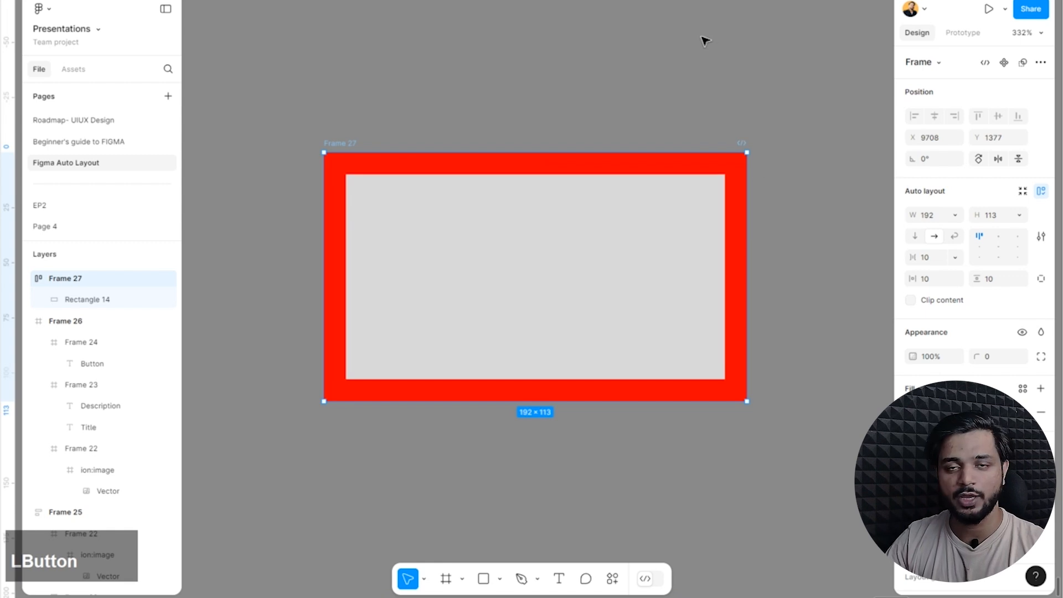
click(637, 63)
Wrap the red frame in a new auto layout frame.
click(344, 147)
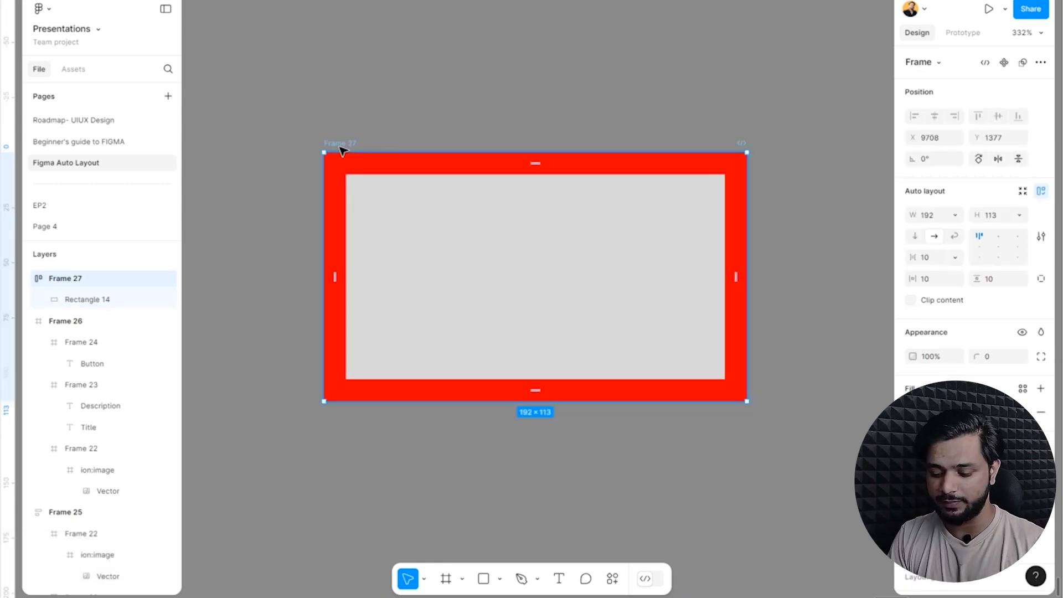
key(shift)
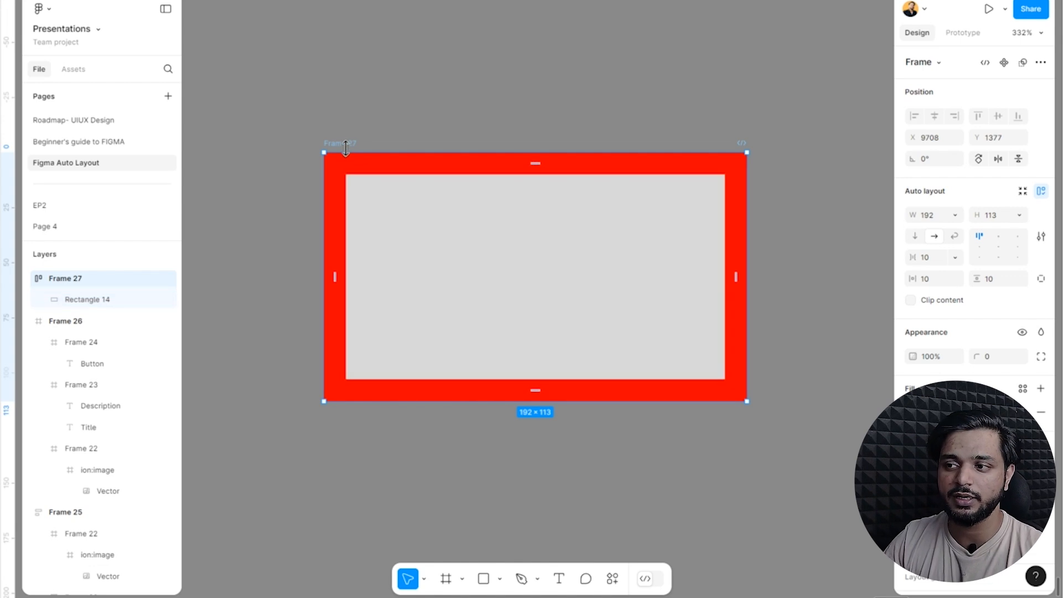
key(shift)
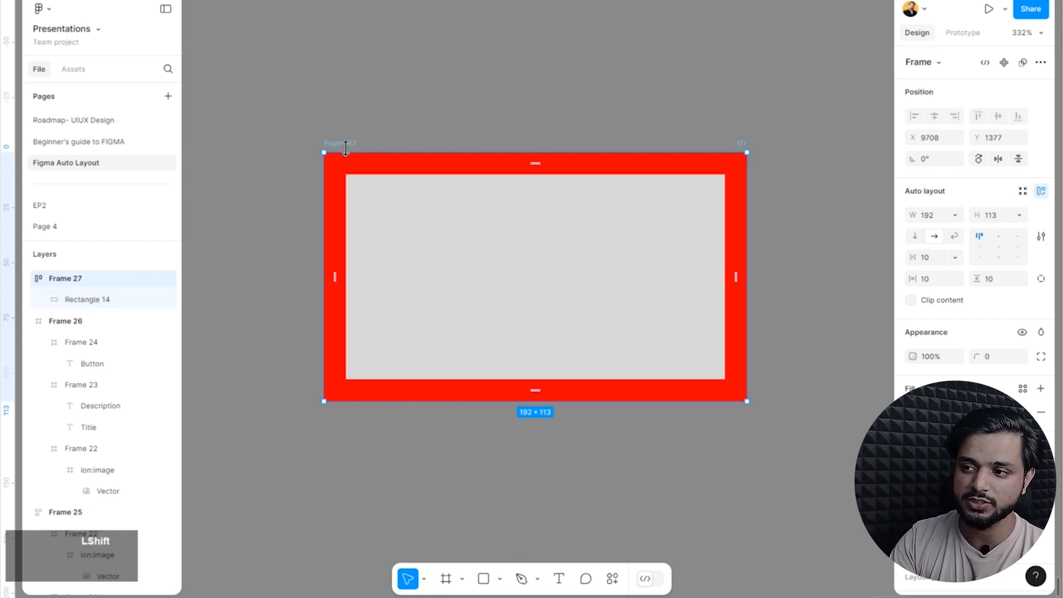
key(shift+a)
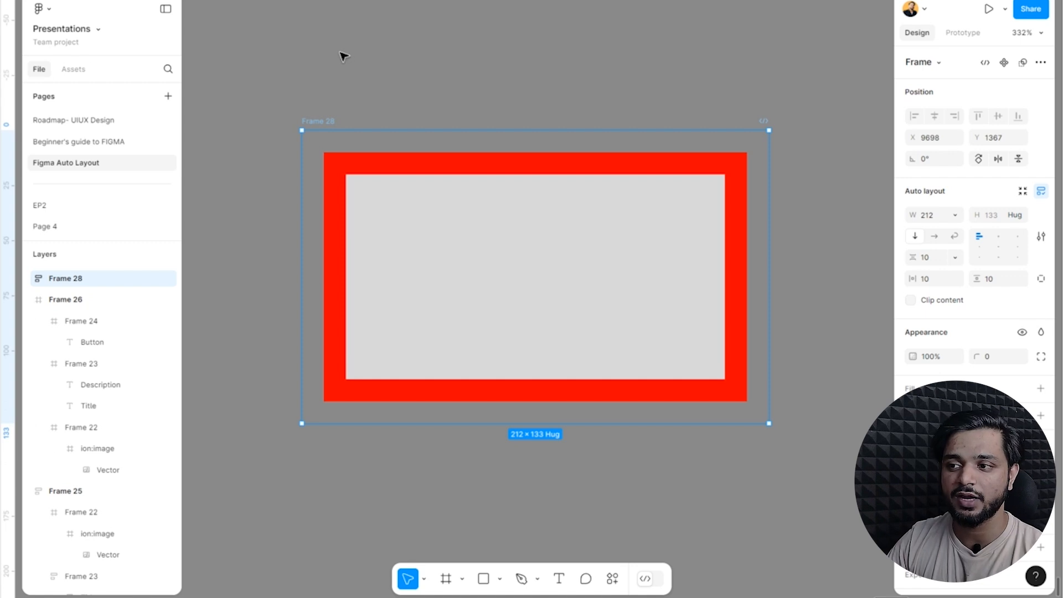
Try wrapping the outer frame in another auto layout frame and remove that extra wrapper.
key(shift)
key(shift+a)
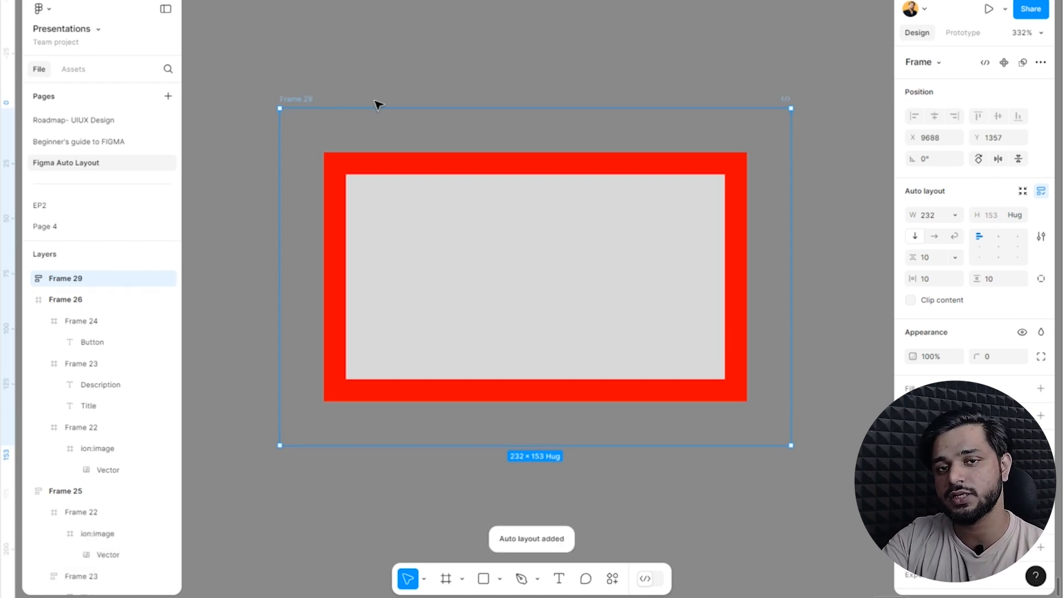
key(ctrl+BackSpace)
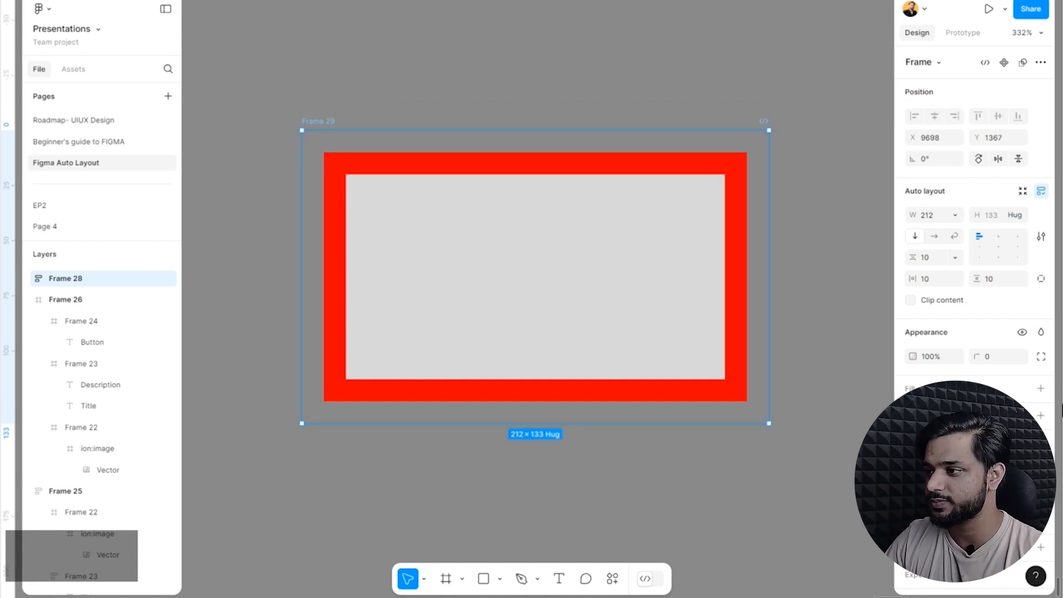
Add a fill to the outer auto layout frame and recolour it yellow-green.
click(1041, 389)
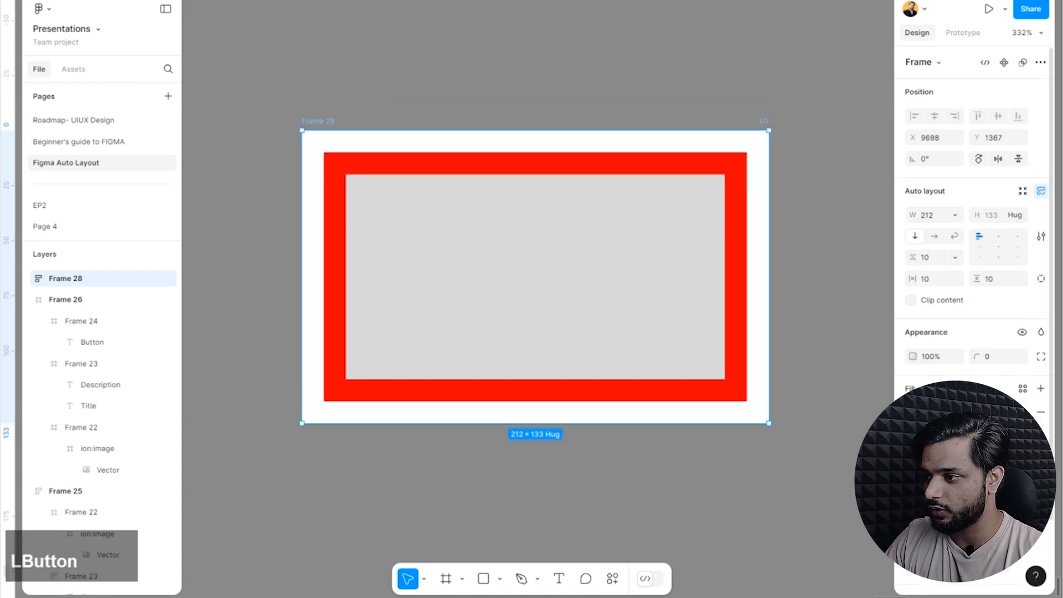
click(912, 412)
click(892, 269)
drag(799, 444, 794, 445)
click(697, 95)
scroll(365, 180, down, 2)
scroll(363, 187, up, 2)
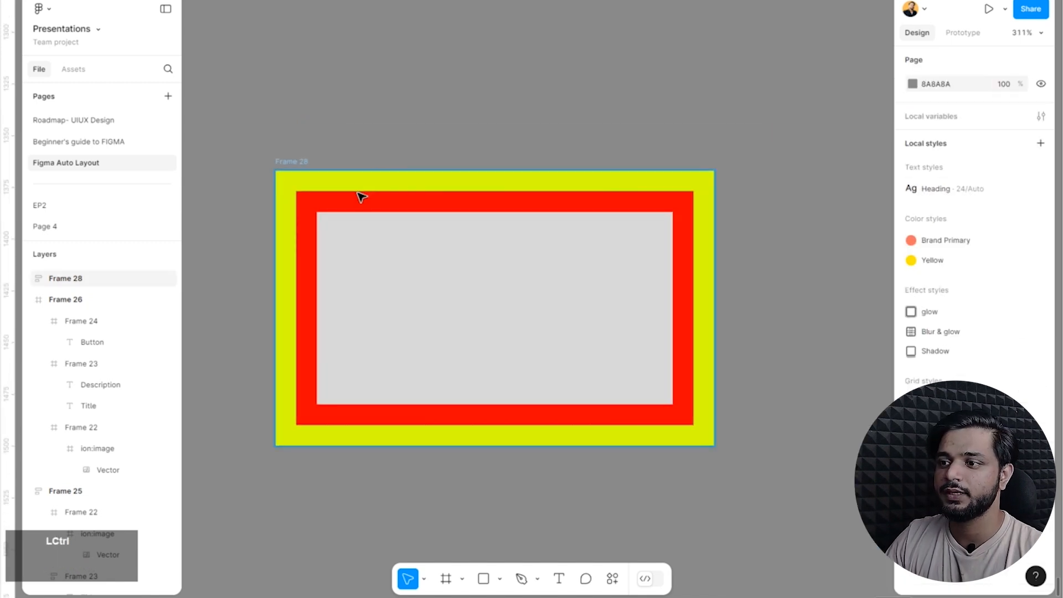
Select the red frame inside the yellow-green frame and choose Fill container for its width.
ctrl+click(359, 194)
click(694, 193)
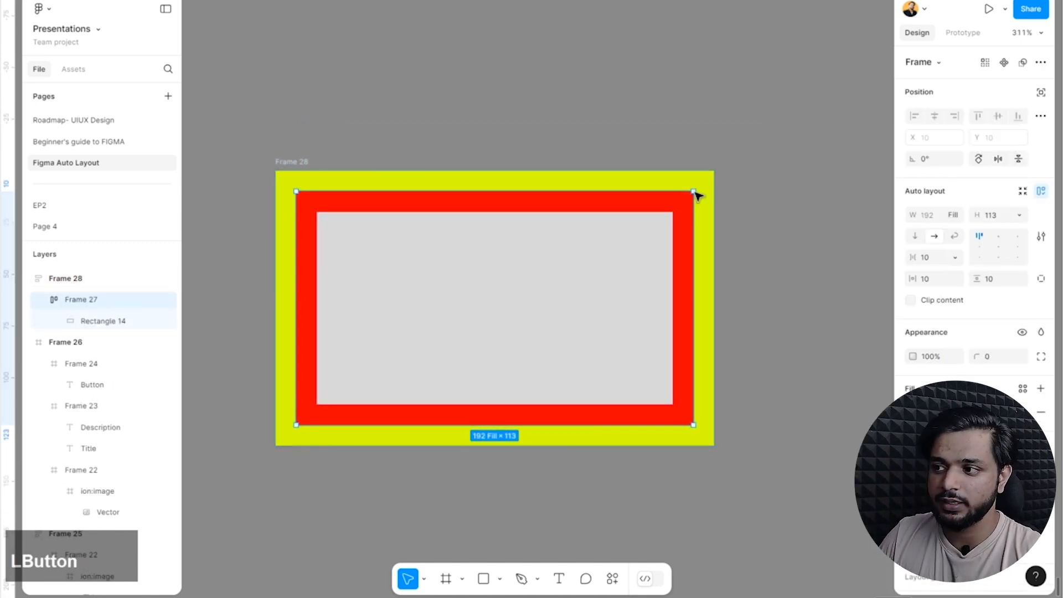
click(692, 193)
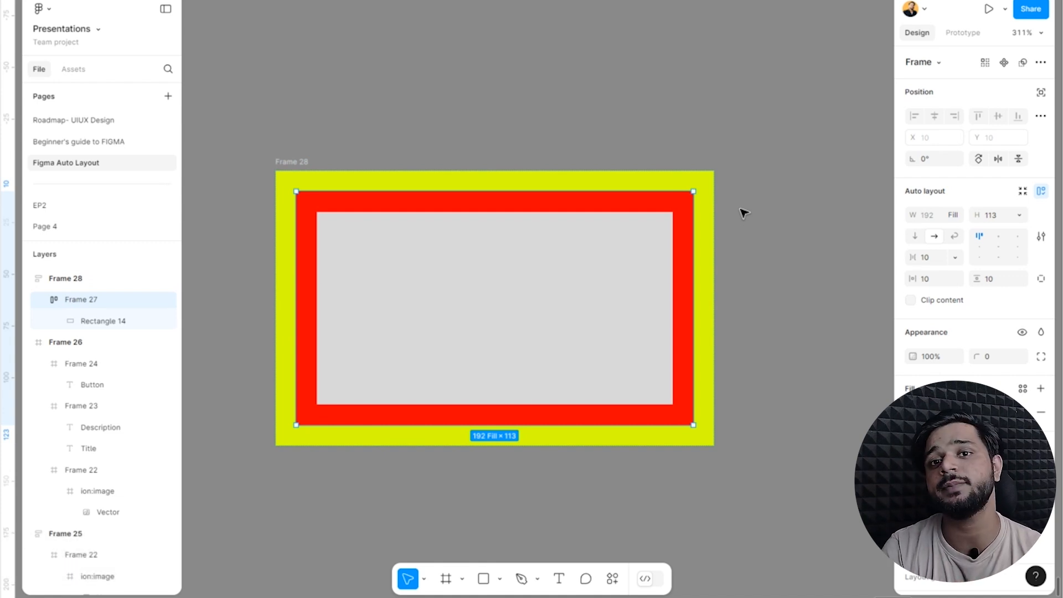
click(954, 217)
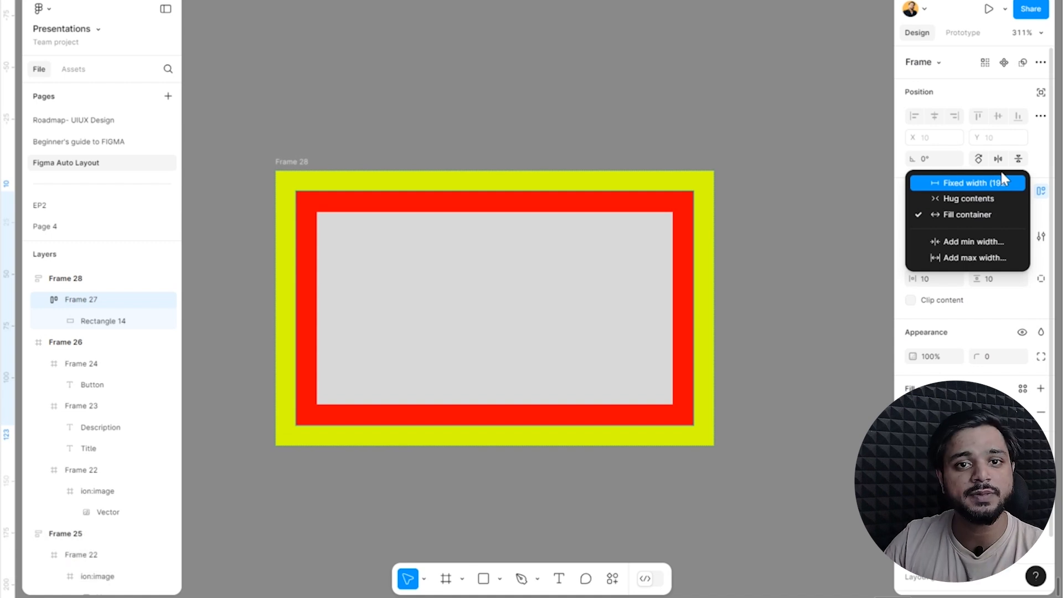
click(993, 215)
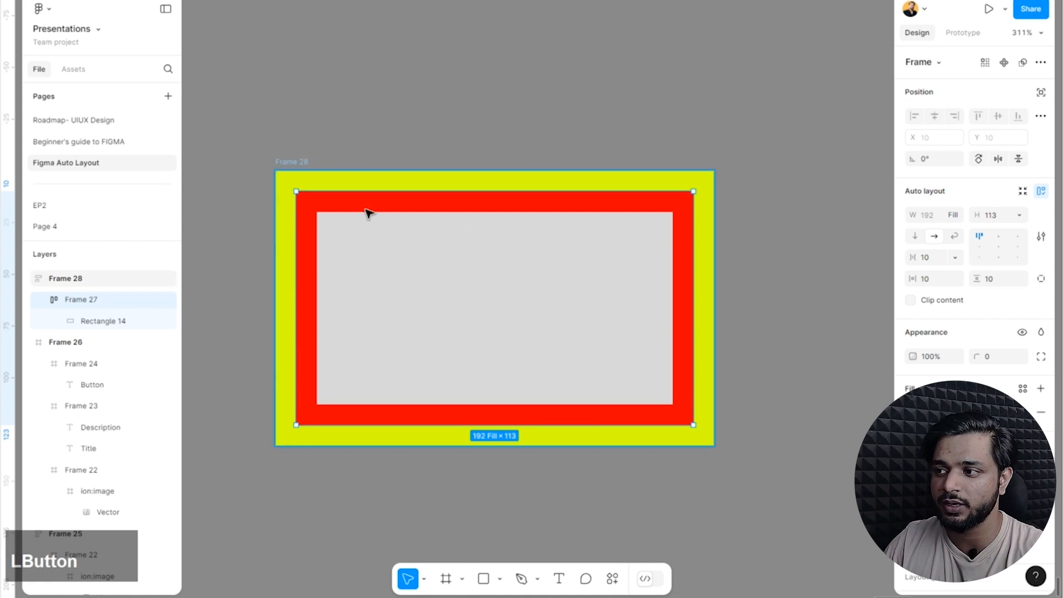
Widen the outer yellow-green frame to about 326 and narrow it to about 218.
click(306, 173)
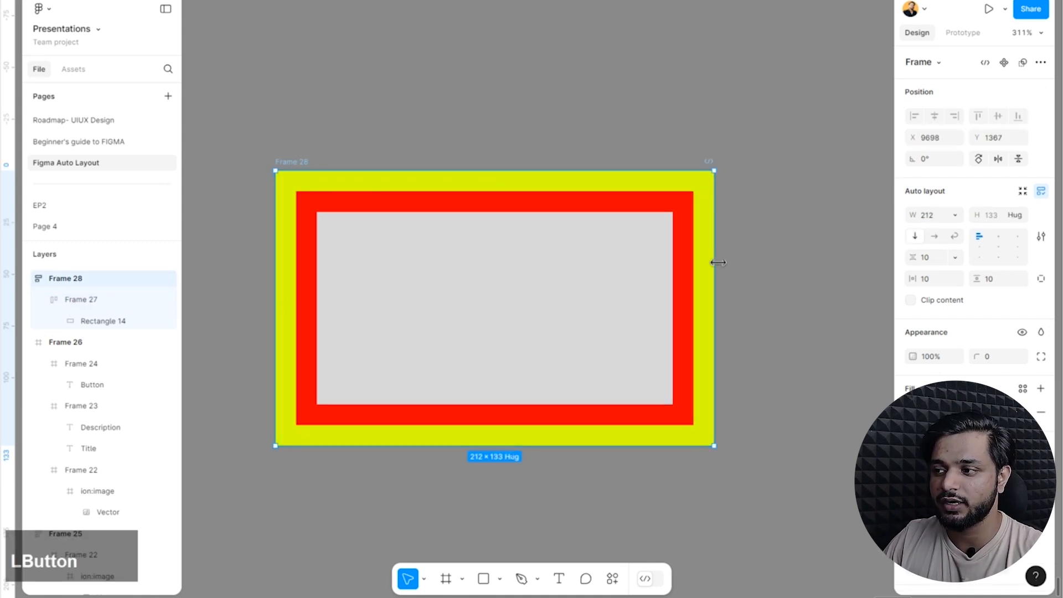
drag(717, 262, 949, 276)
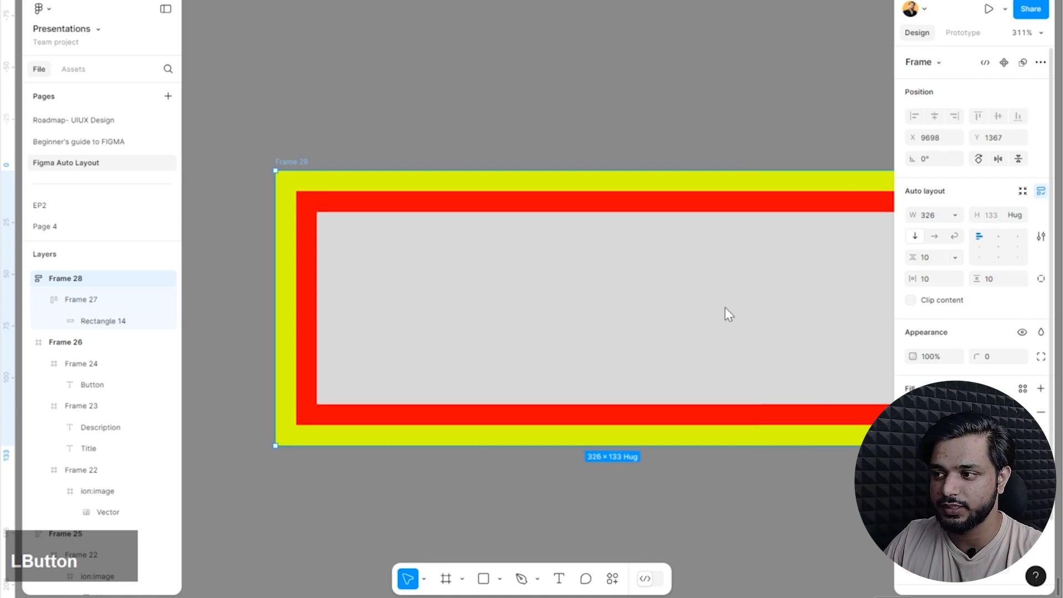
mouse_move(725, 310)
mouse_down()
mouse_move(700, 299)
mouse_move(788, 293)
mouse_move(723, 294)
mouse_up()
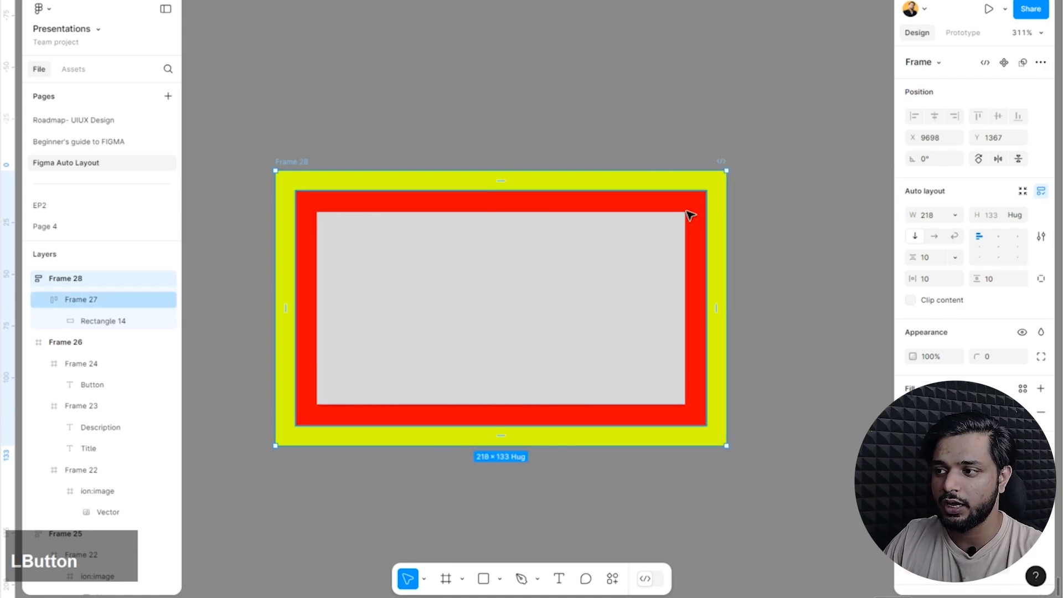
Set the inner red frame's width to Hug contents and select the outer yellow-green frame.
click(955, 214)
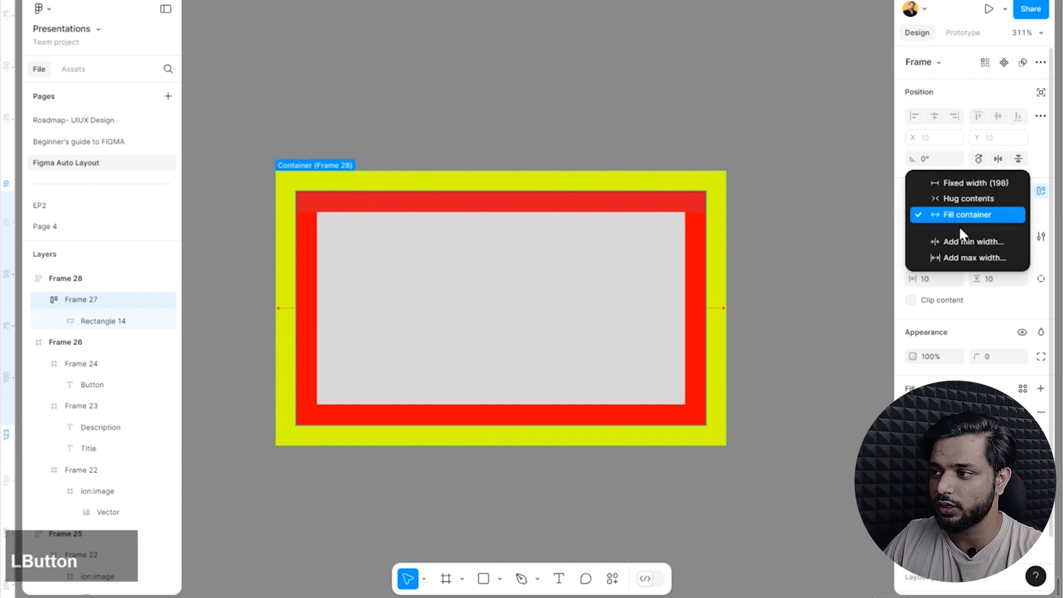
click(966, 200)
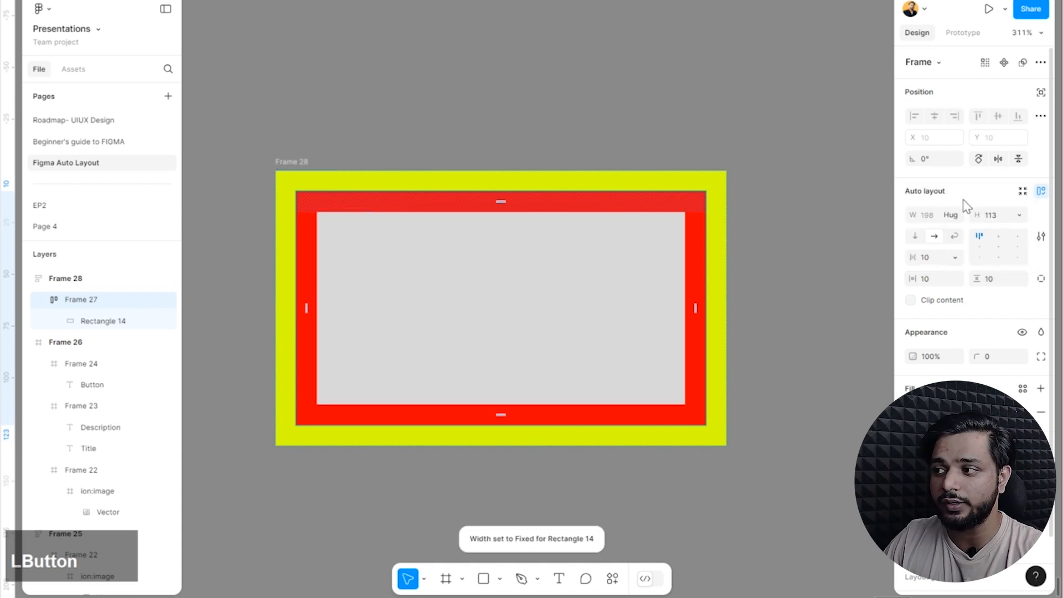
click(748, 254)
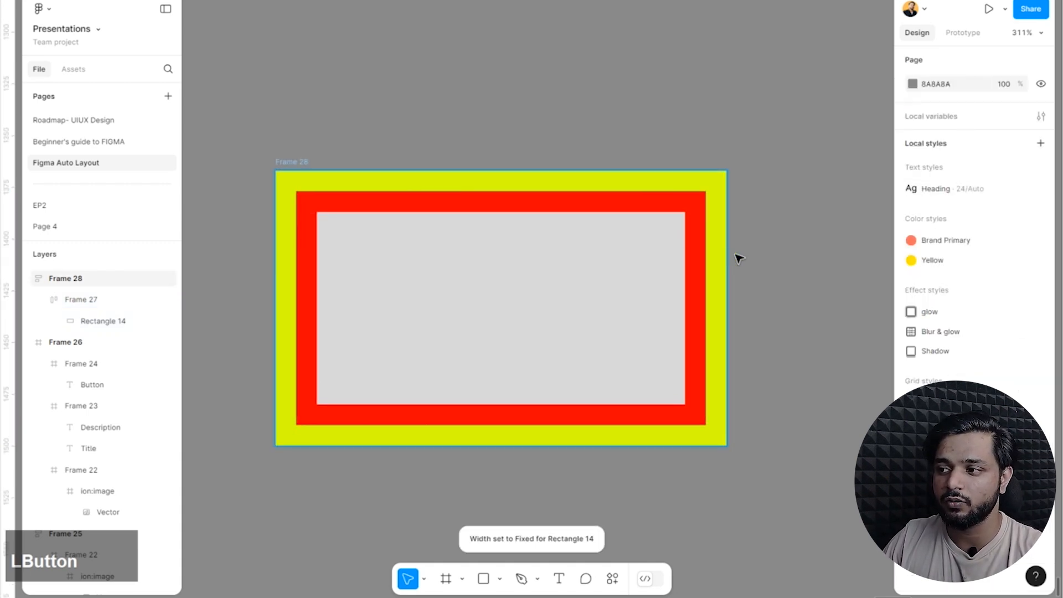
click(727, 262)
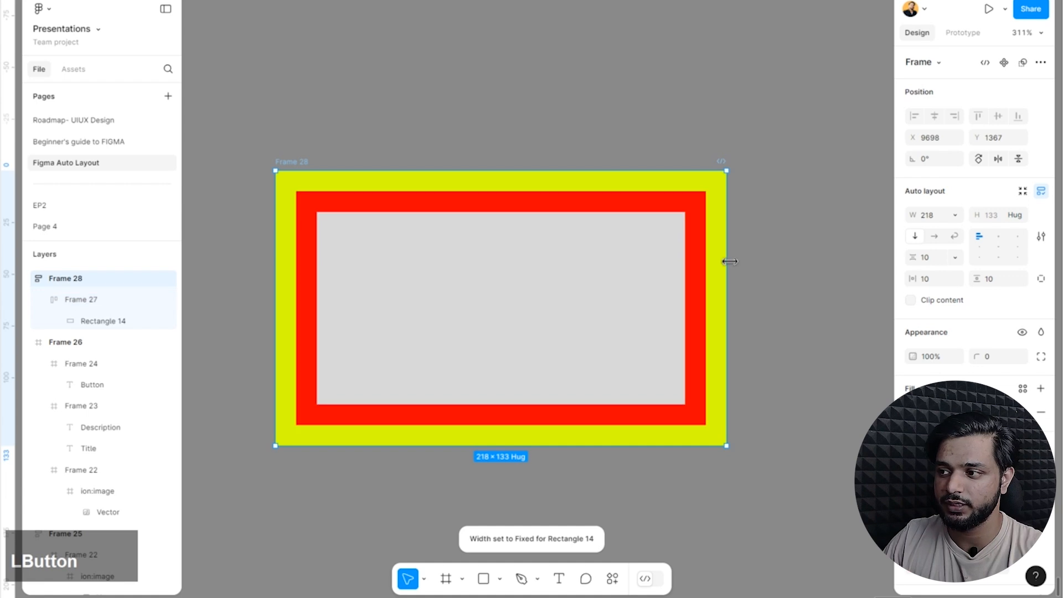
Widen the outer yellow-green frame to about 279 and the grey rectangle inside the red frame to about 229.
drag(729, 260, 853, 274)
double_click(678, 270)
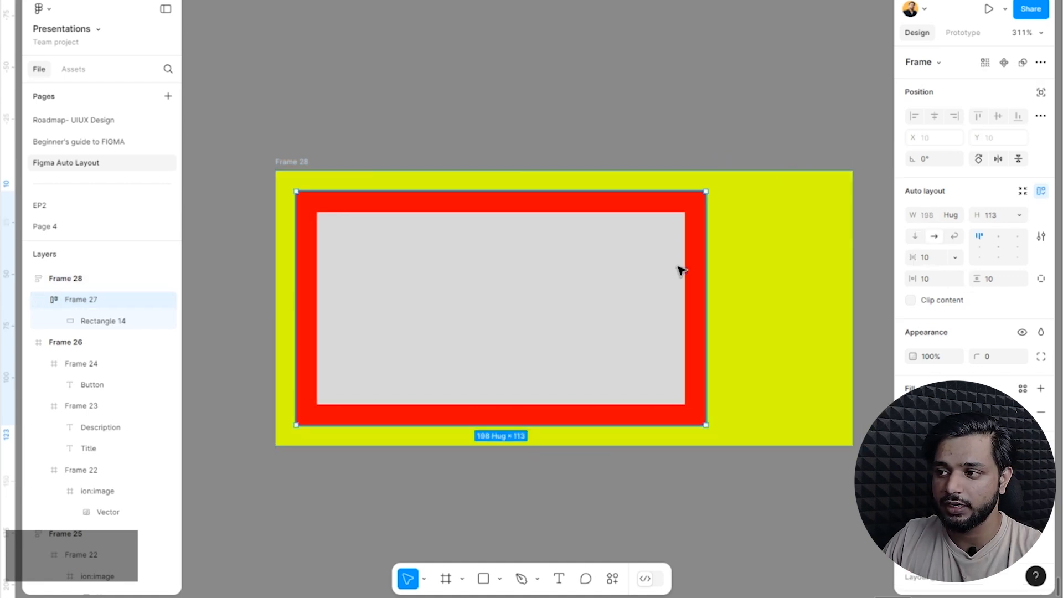
drag(685, 269, 790, 294)
click(697, 125)
ctrl+click(780, 268)
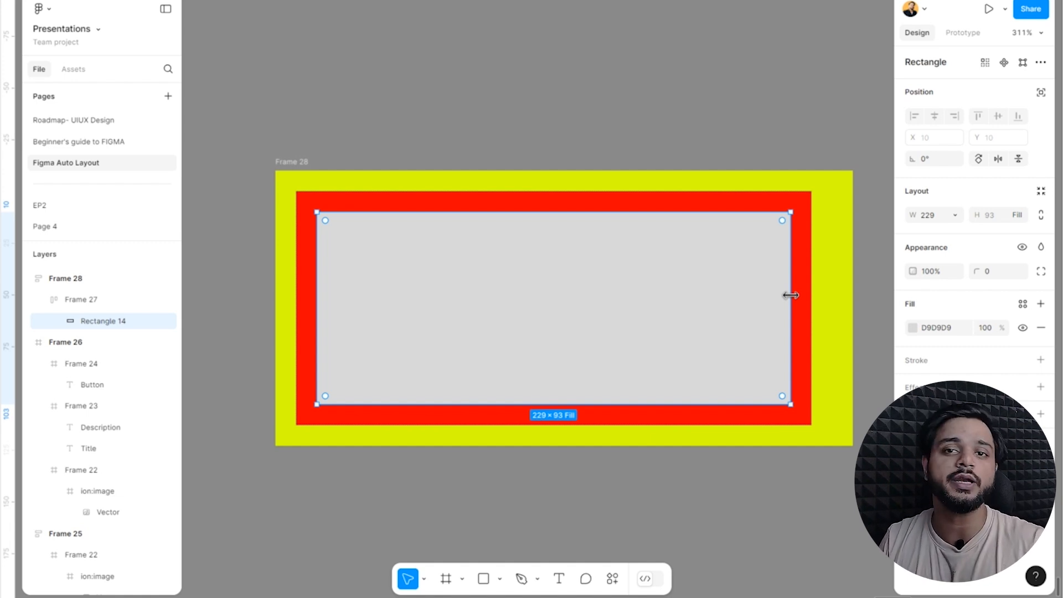
Set the outer yellow-green frame's height to Fixed and its width to Hug contents, and move the frame higher on the canvas.
scroll(481, 325, down, 5)
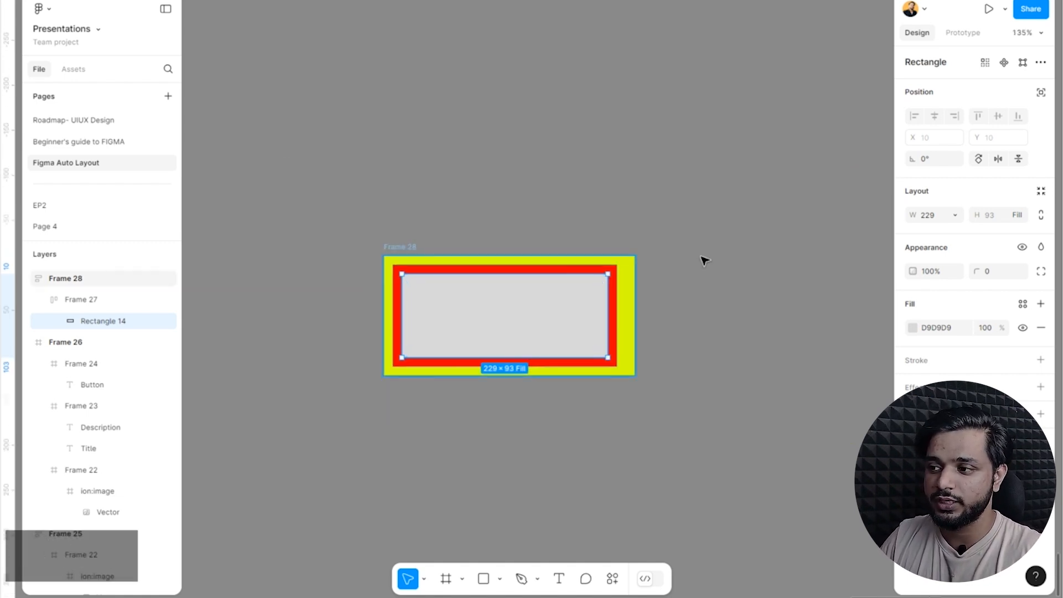
scroll(637, 260, up, 1)
click(314, 265)
click(340, 228)
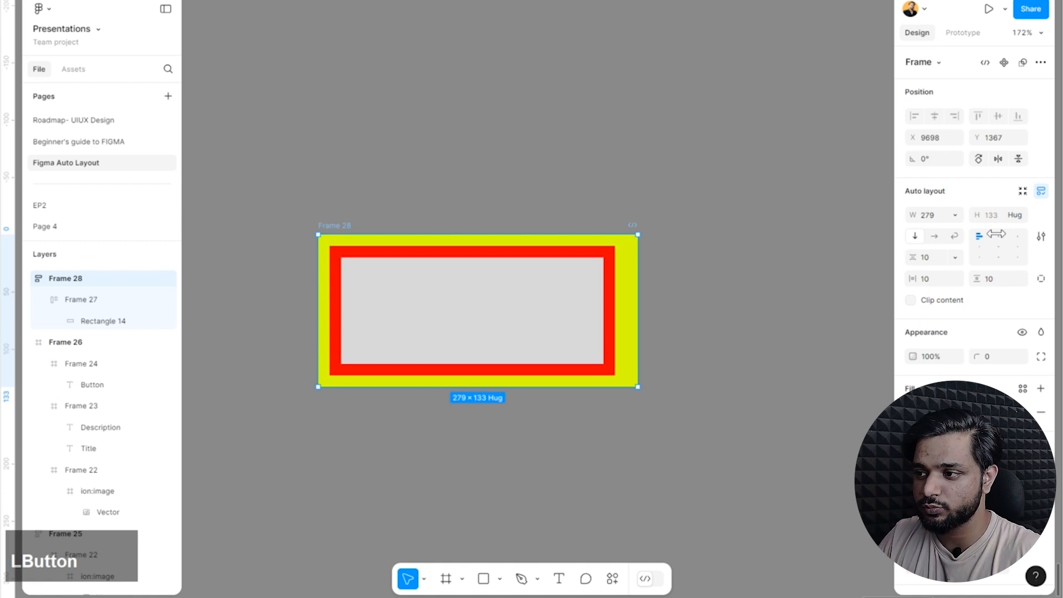
click(1017, 215)
click(987, 215)
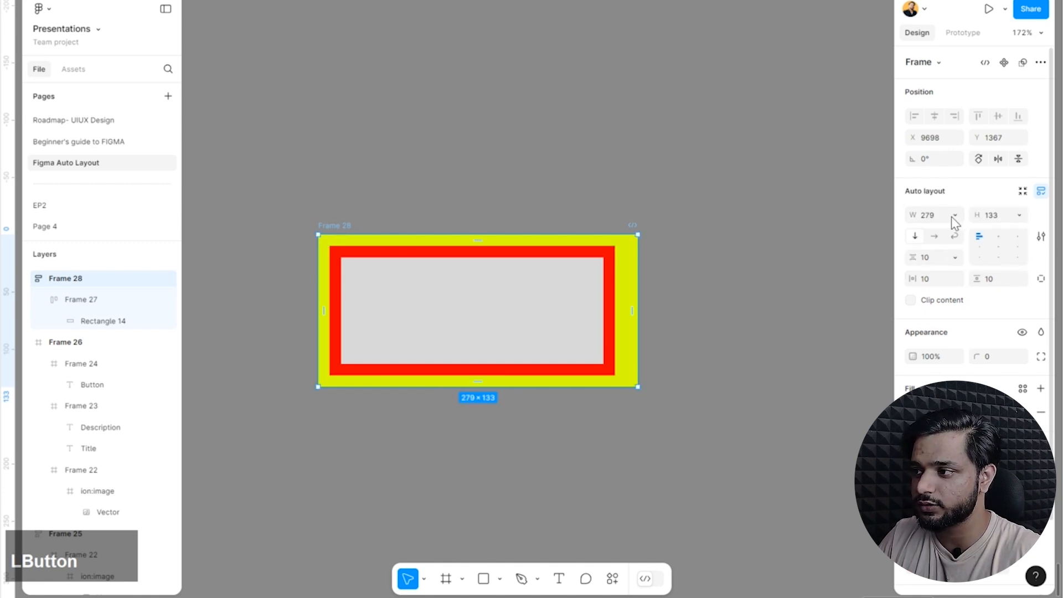
click(952, 216)
click(971, 233)
click(343, 224)
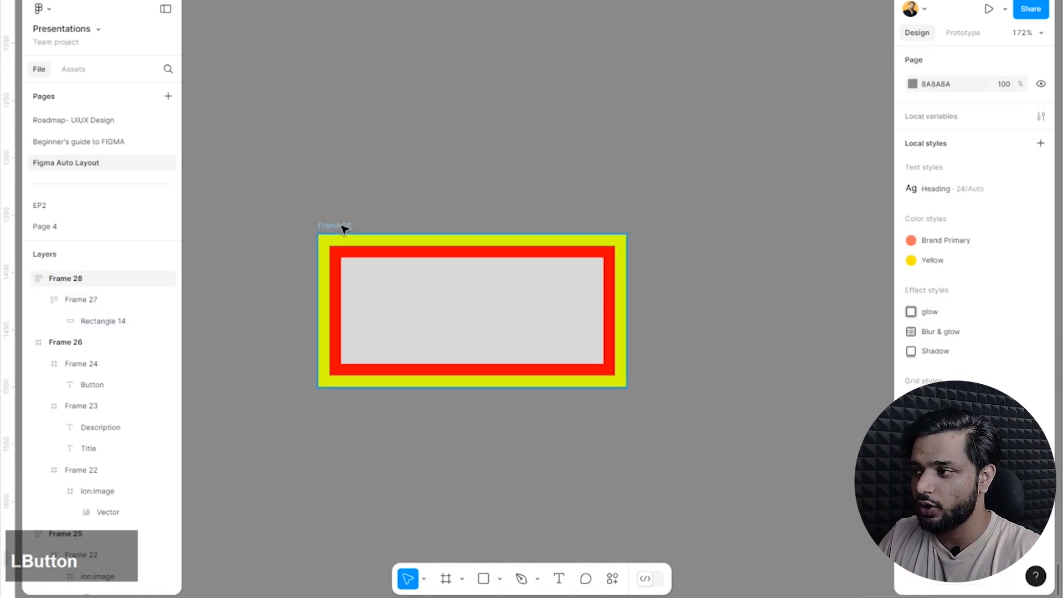
drag(343, 230, 365, 114)
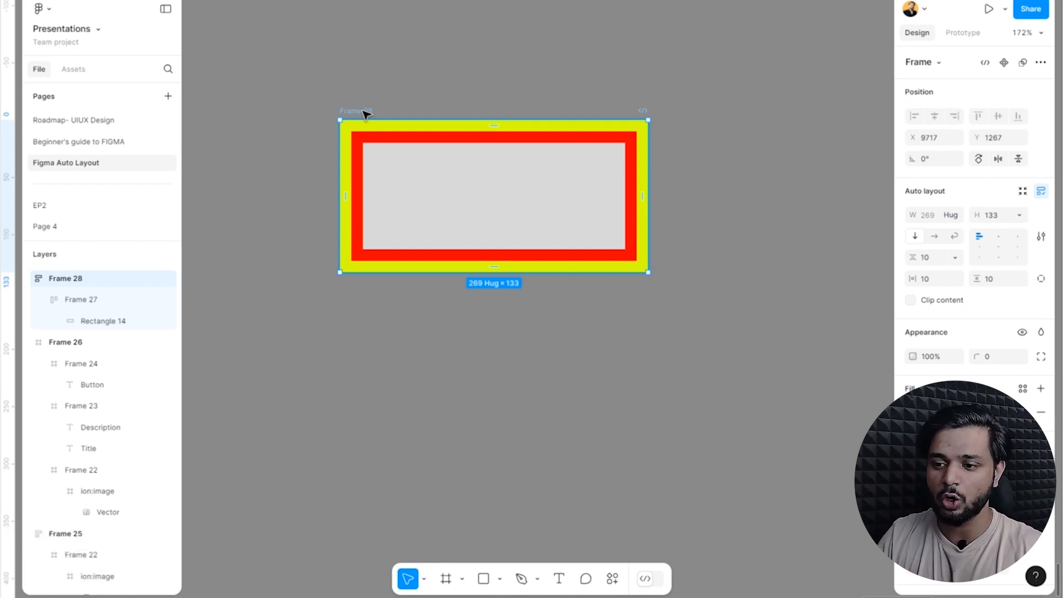
Compare the layout settings and layer structure of the two card frames, Frame 25 and Frame 26.
scroll(304, 180, down, 5)
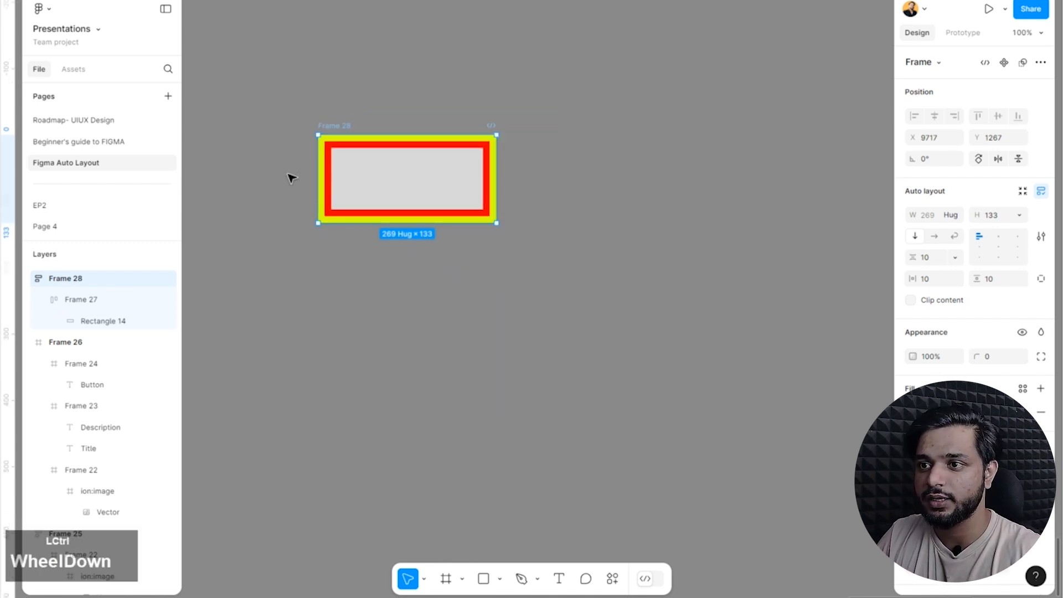
click(661, 225)
scroll(560, 326, down, 3)
scroll(560, 326, up, 6)
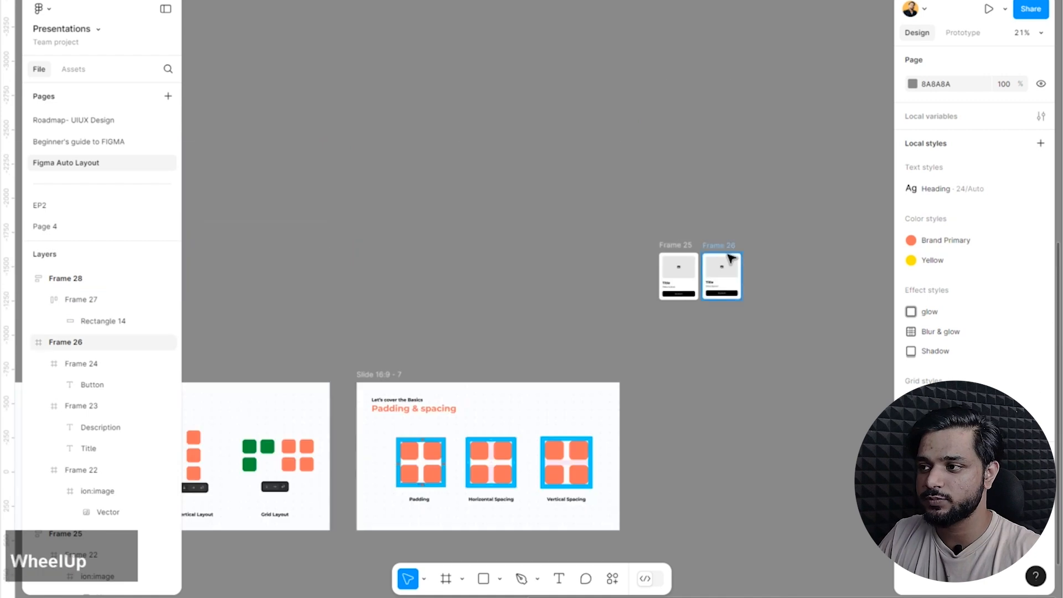
scroll(723, 260, up, 5)
scroll(766, 266, down, 4)
scroll(771, 209, up, 3)
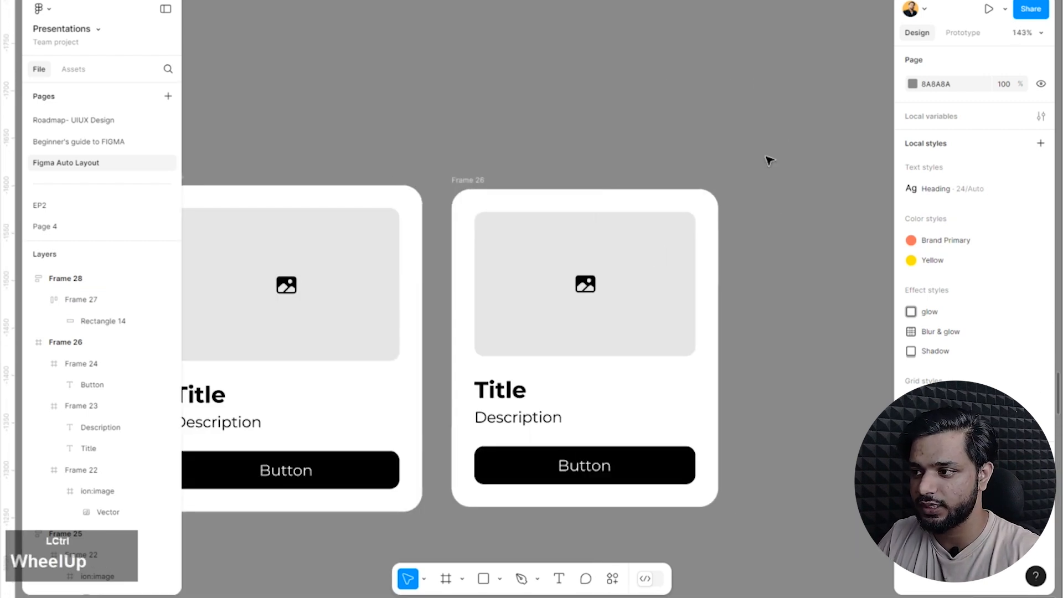
scroll(728, 189, down, 1)
scroll(760, 187, down, 1)
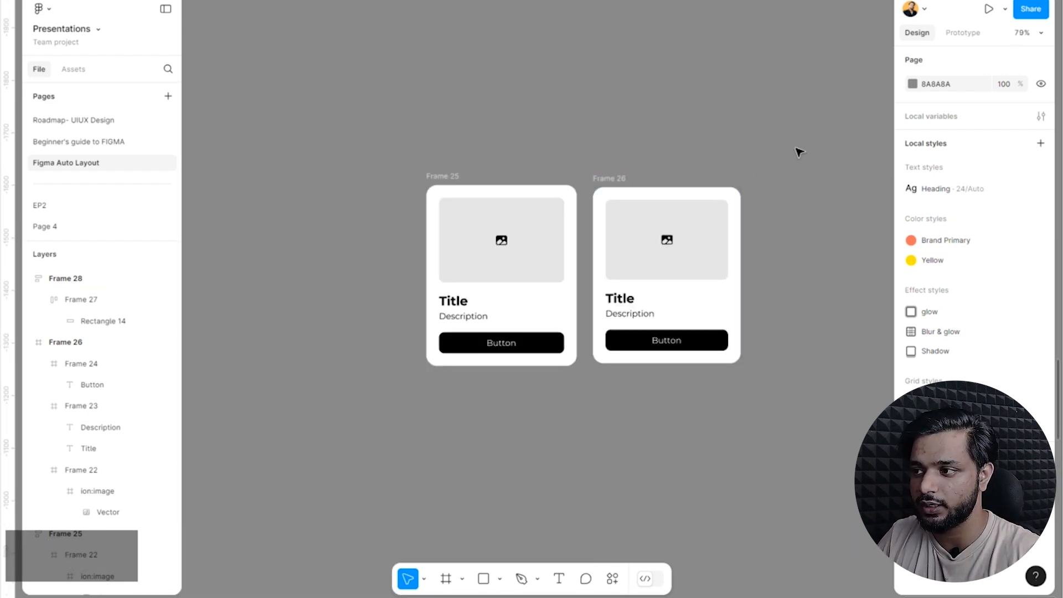
drag(743, 162, 643, 195)
scroll(464, 272, up, 3)
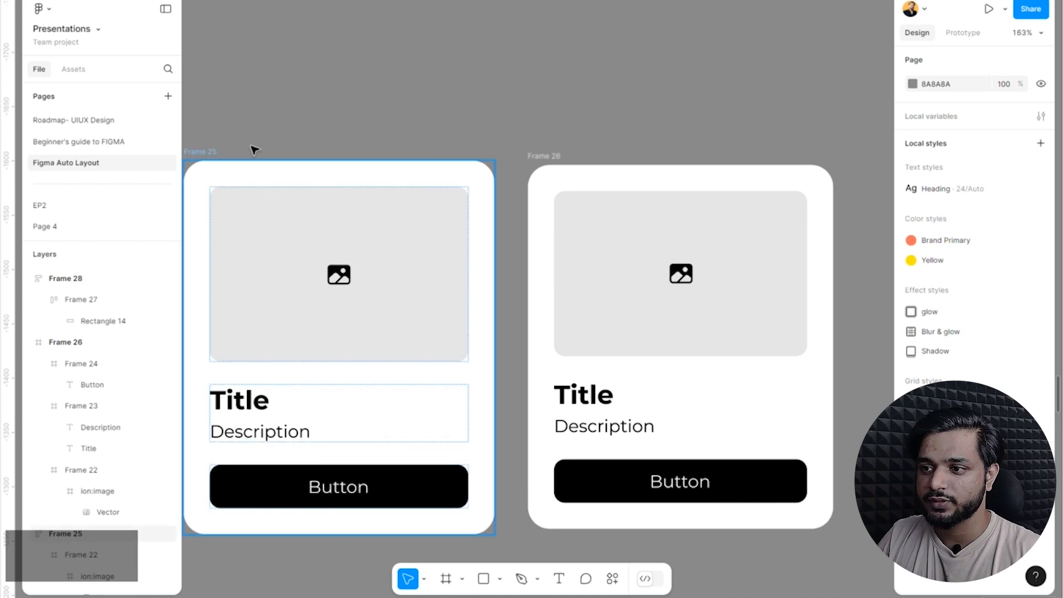
scroll(495, 157, down, 3)
scroll(496, 157, up, 2)
click(339, 145)
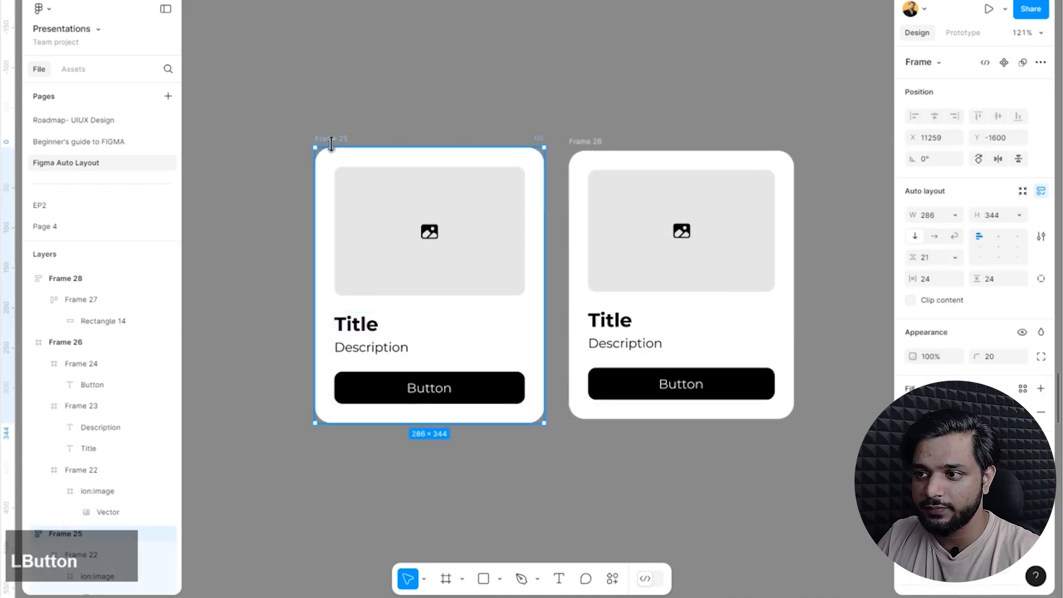
scroll(85, 355, down, 5)
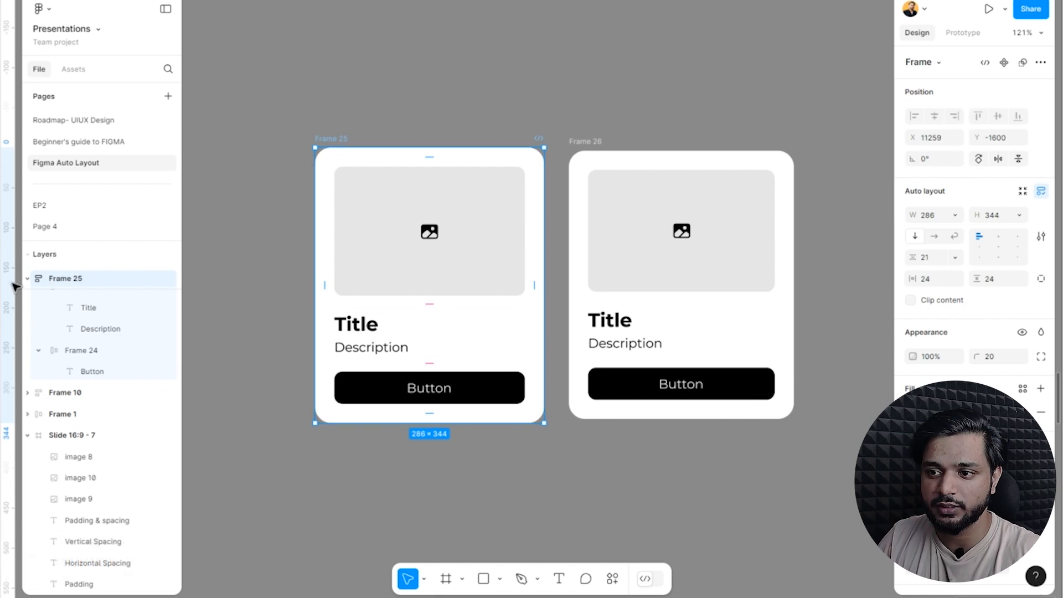
click(582, 154)
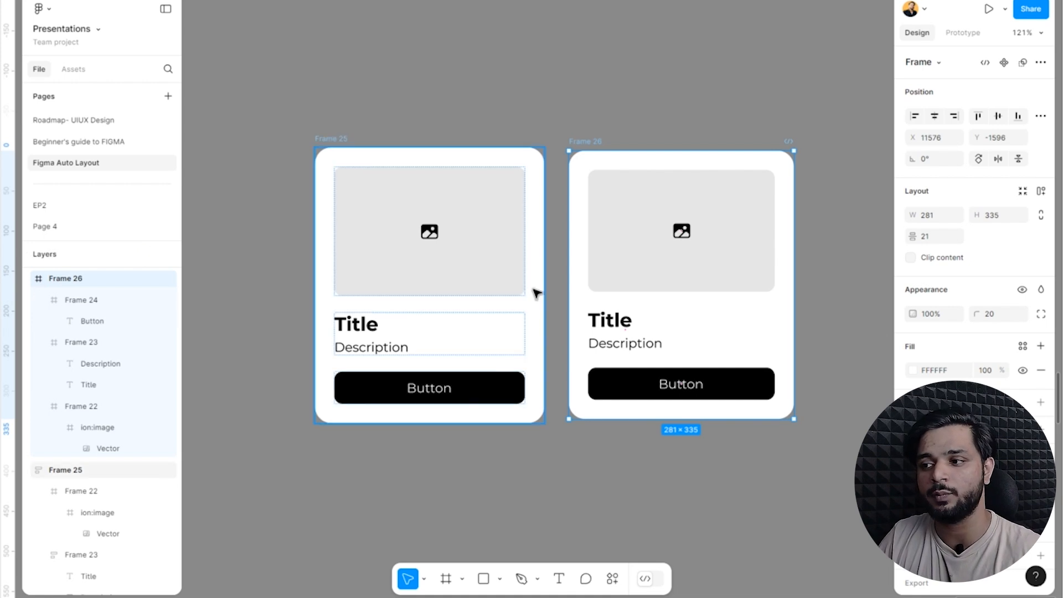
Move the Frame 26 card farther away from Frame 25 and try enlarging it from its corner.
scroll(354, 189, down, 5)
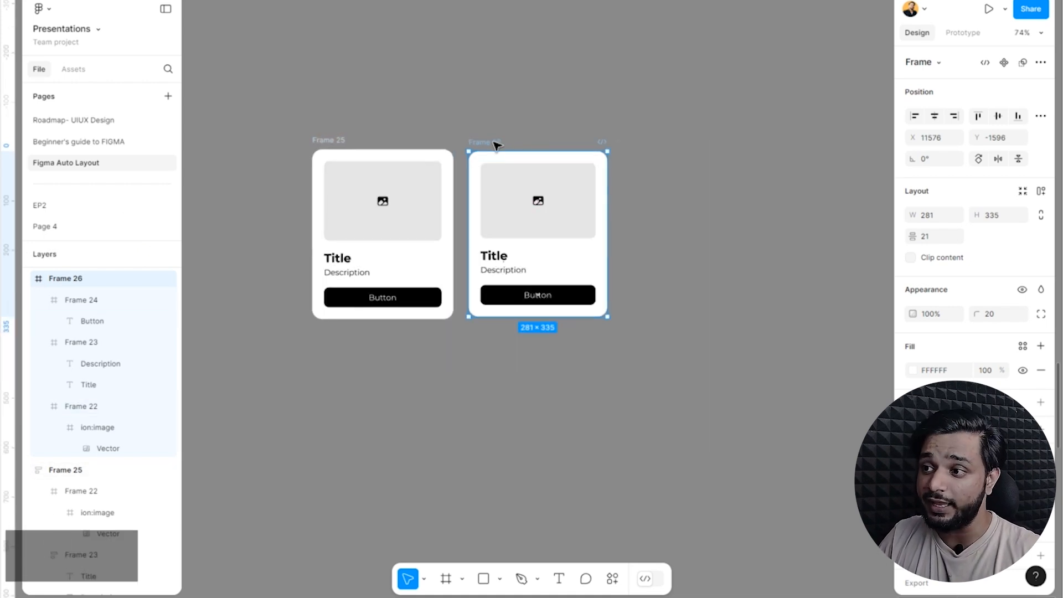
drag(496, 142, 582, 148)
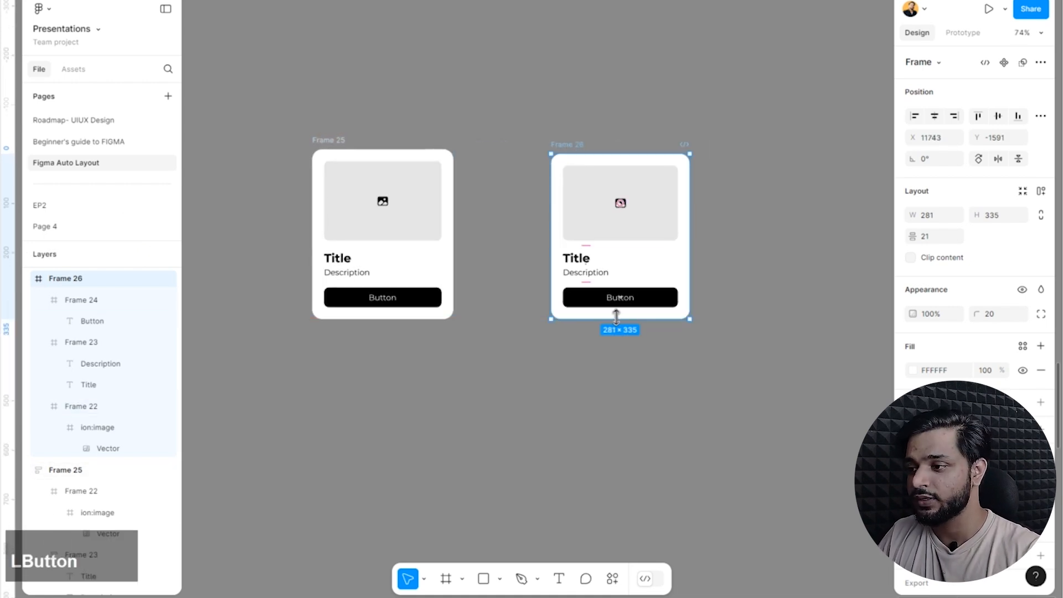
drag(691, 318, 768, 460)
click(660, 391)
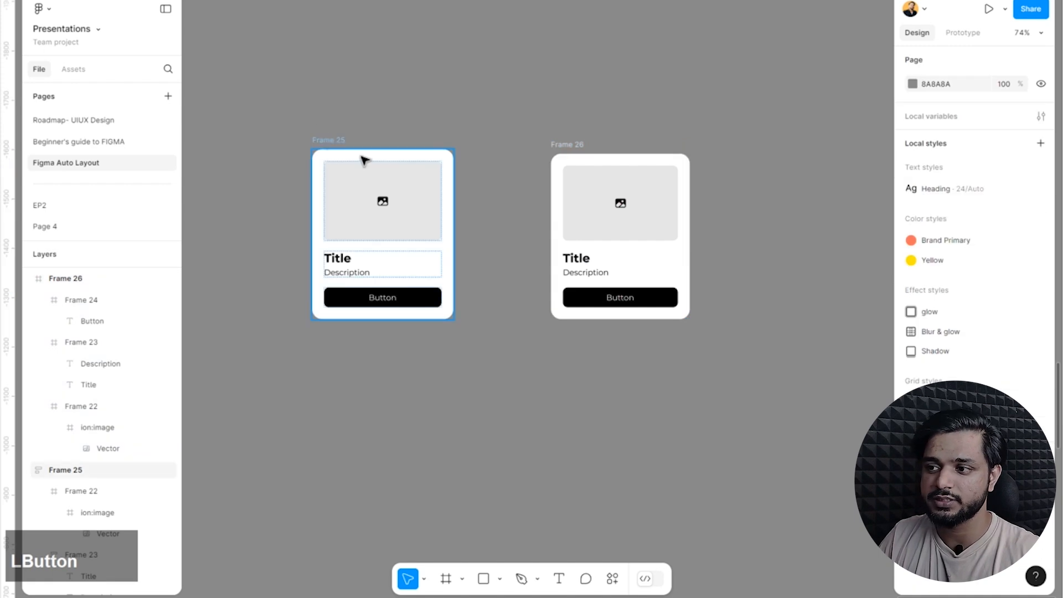
Move the Frame 25 card farther away from Frame 26 and enlarge it to about 322 × 406.
drag(349, 147, 303, 118)
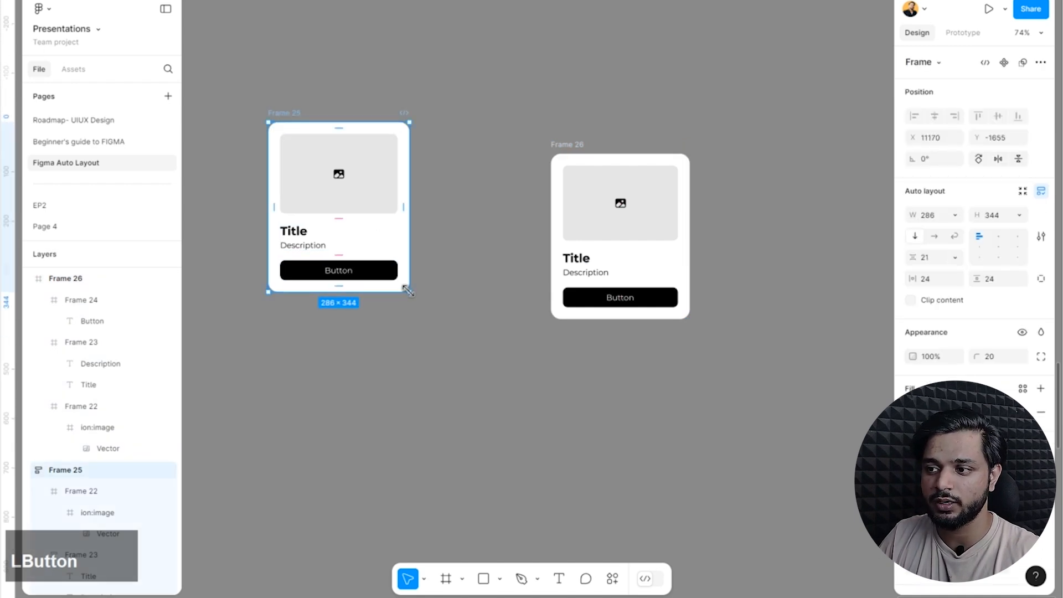
drag(409, 292, 427, 350)
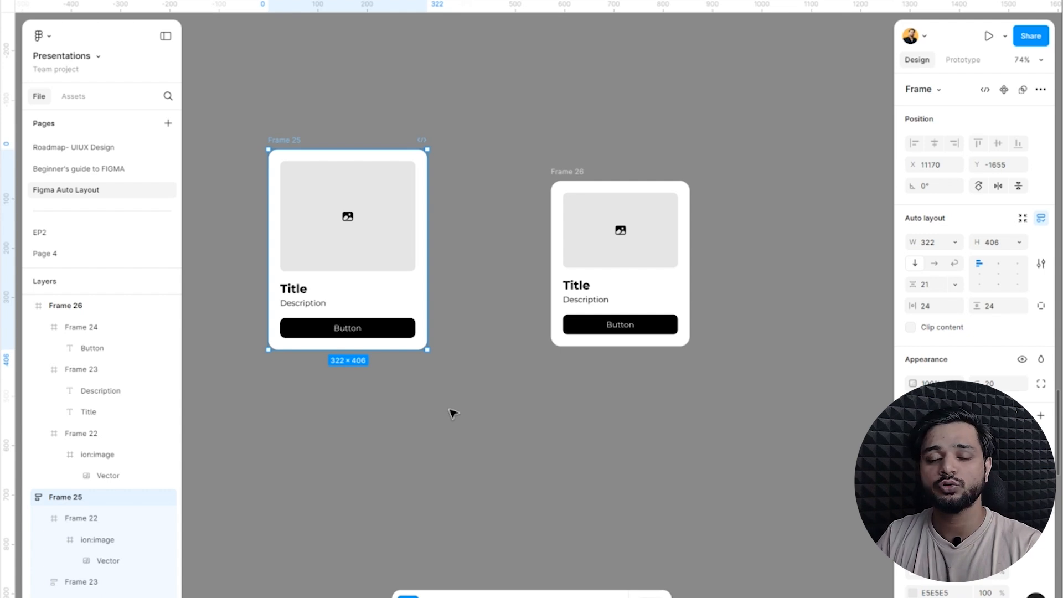
click(531, 175)
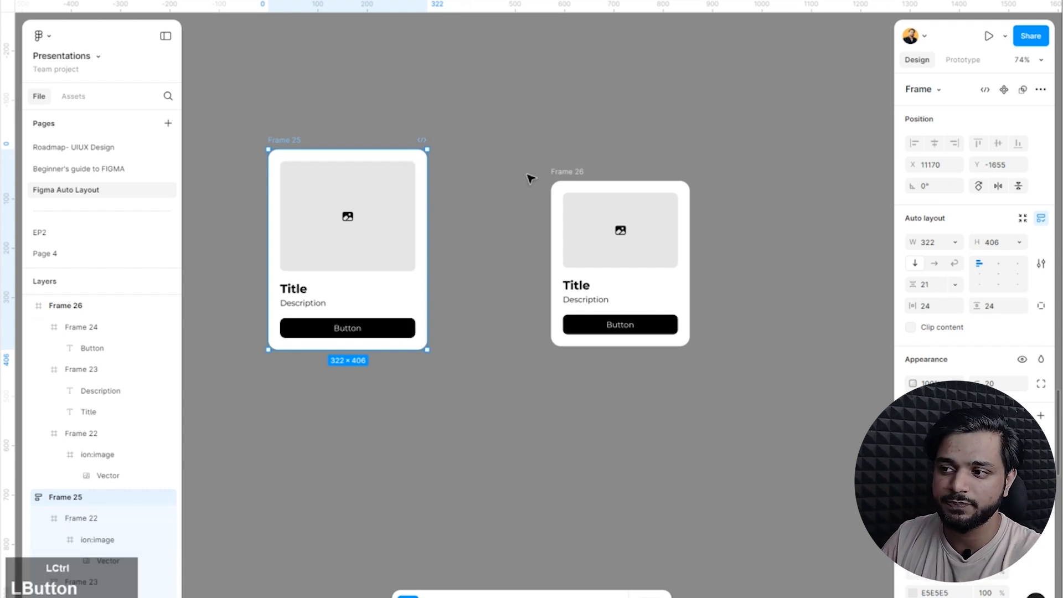
Switch the Frame 25 card's auto layout flow to horizontal, back to vertical, and to horizontal again.
scroll(430, 254, up, 1)
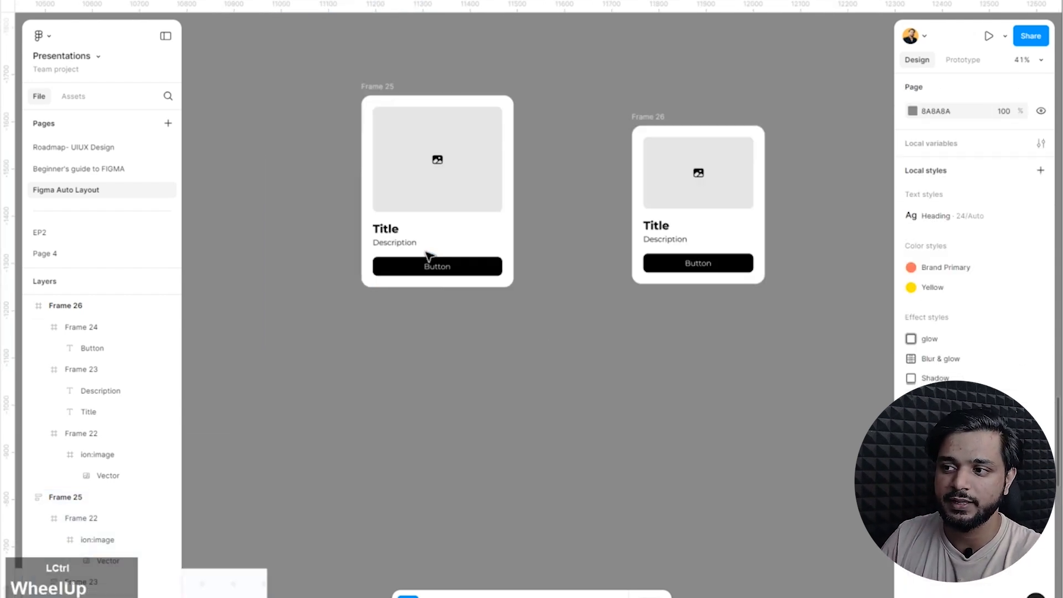
click(482, 192)
scroll(487, 274, up, 5)
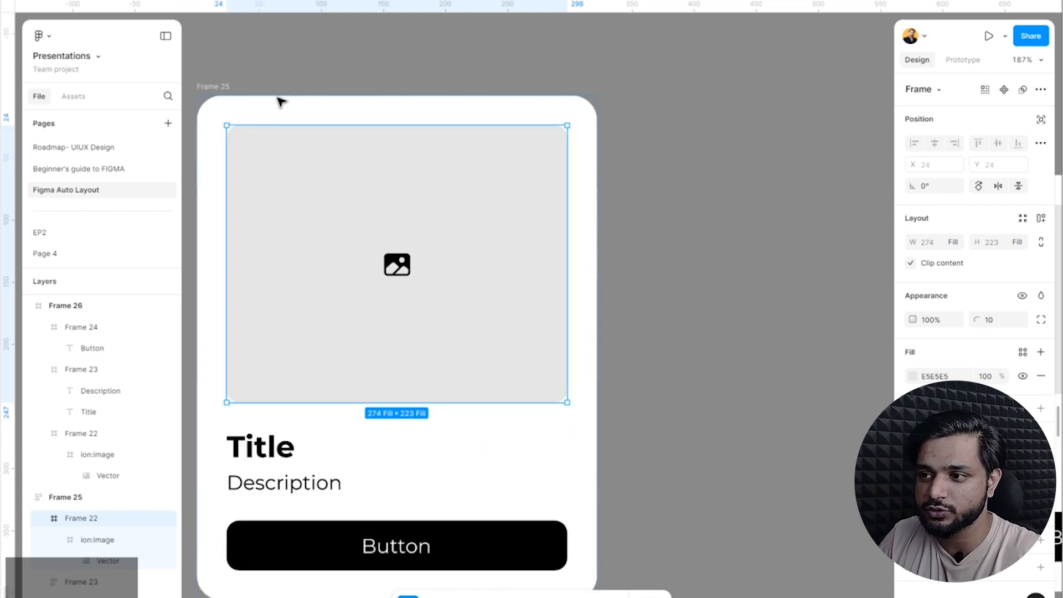
scroll(266, 98, down, 2)
click(256, 95)
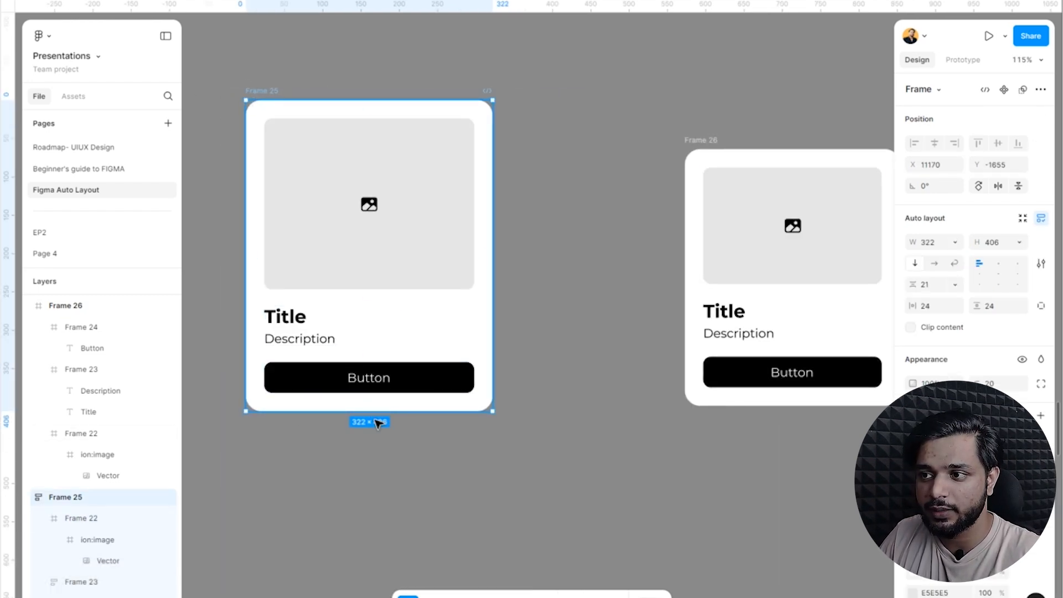
click(934, 262)
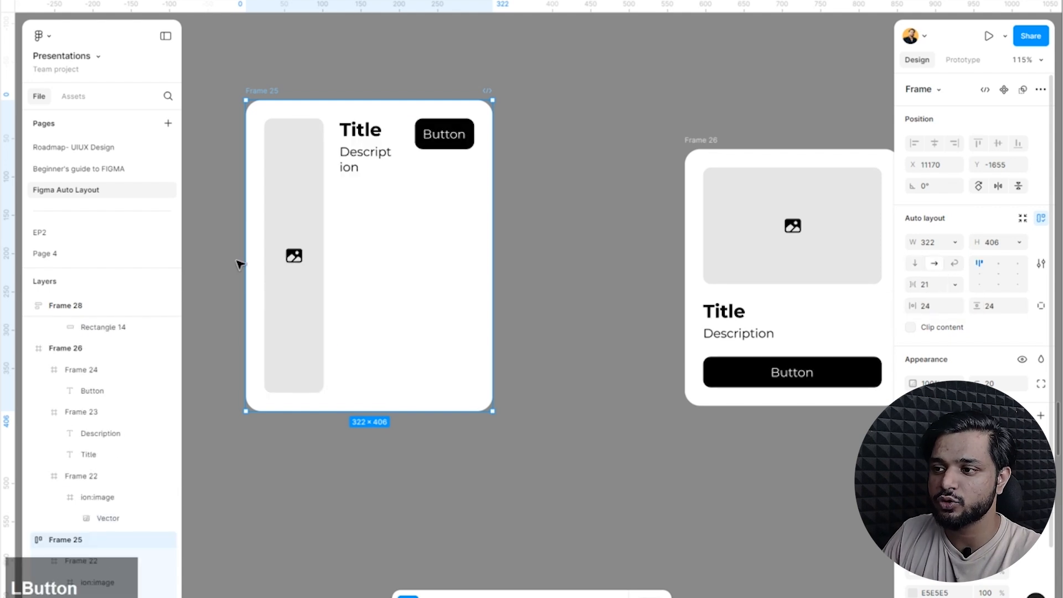
click(914, 263)
click(930, 264)
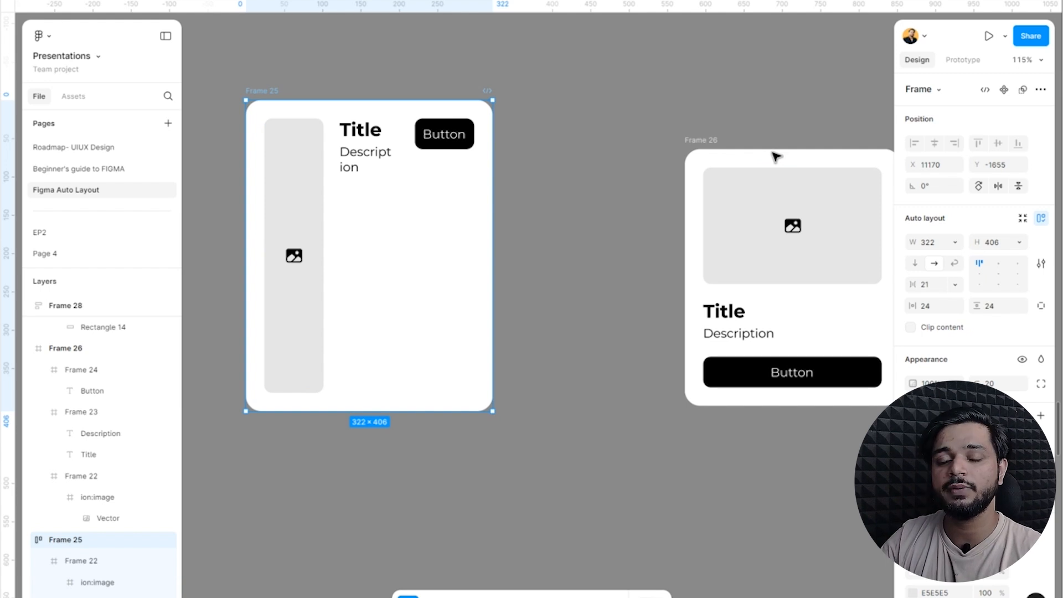
Try Hug contents for the Frame 25 card's width, and undo it together with the horizontal flow.
click(1023, 244)
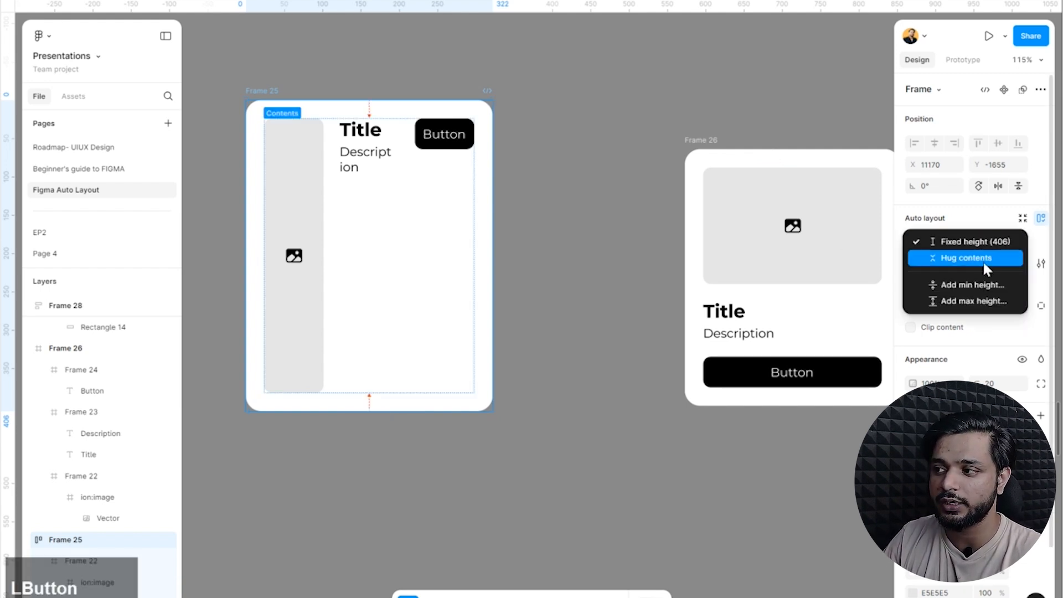
click(639, 131)
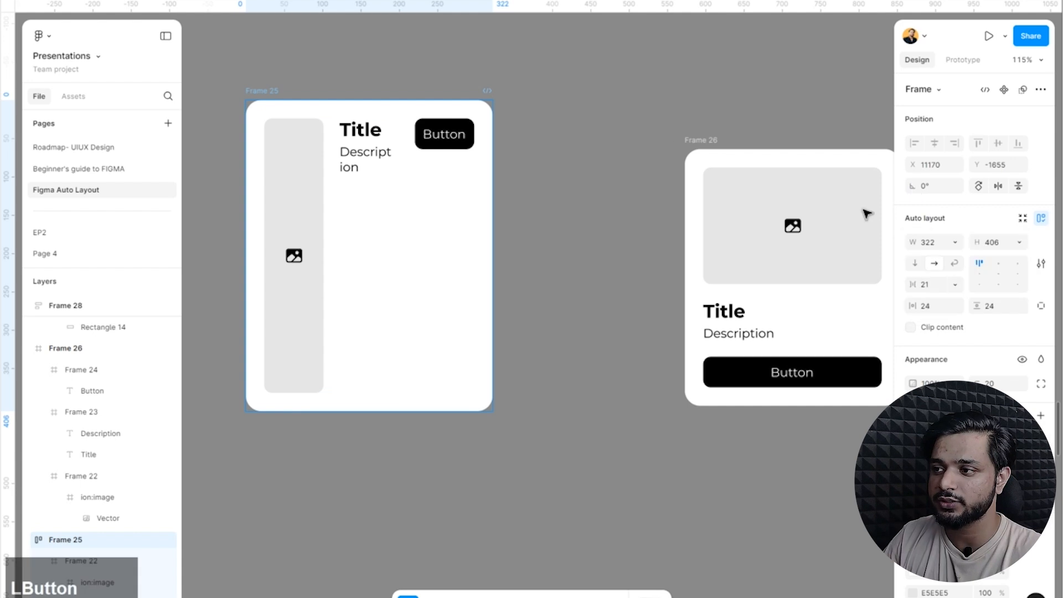
click(956, 243)
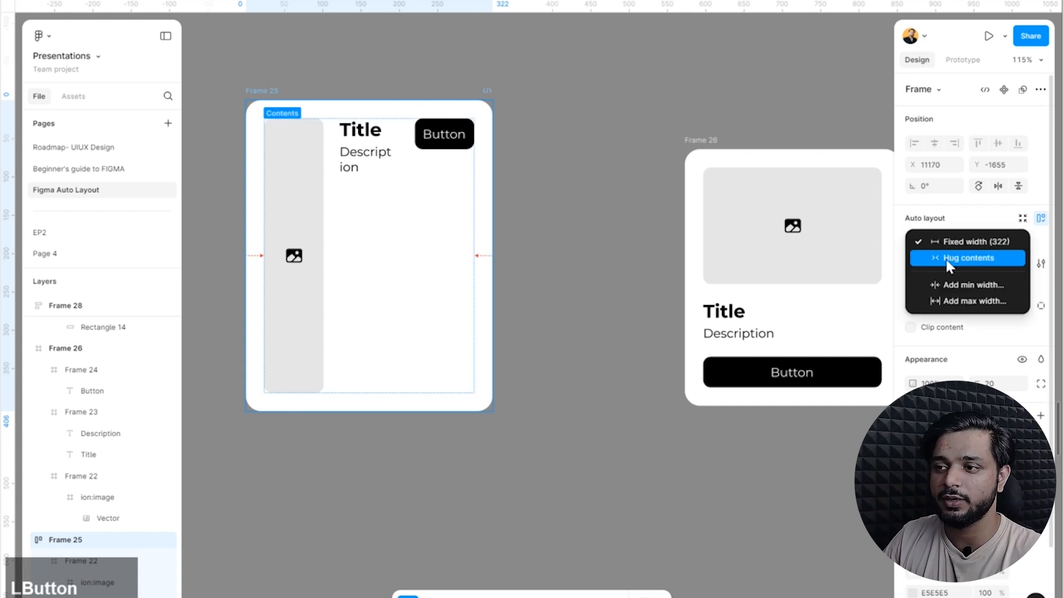
click(950, 259)
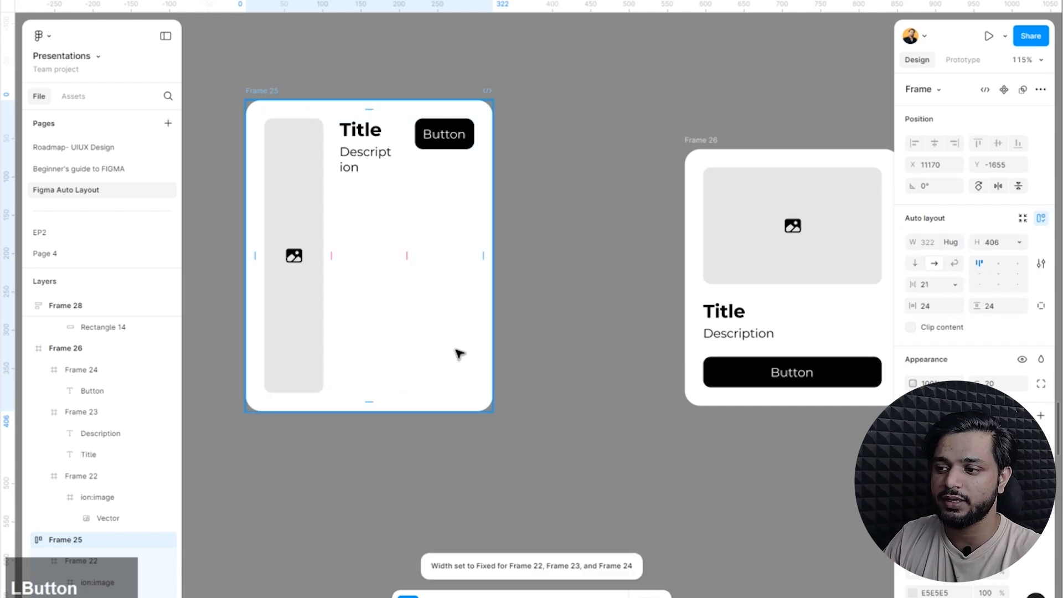
key(ctrl+z)
click(593, 290)
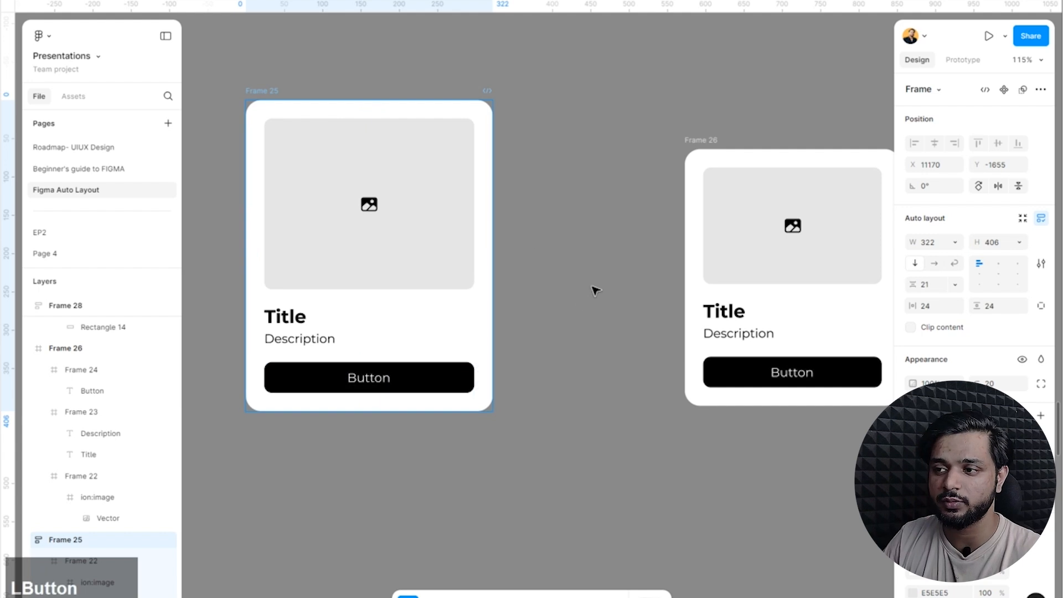
Resize the Frame 25 card to make it wider and slightly taller, and deselect it.
click(273, 101)
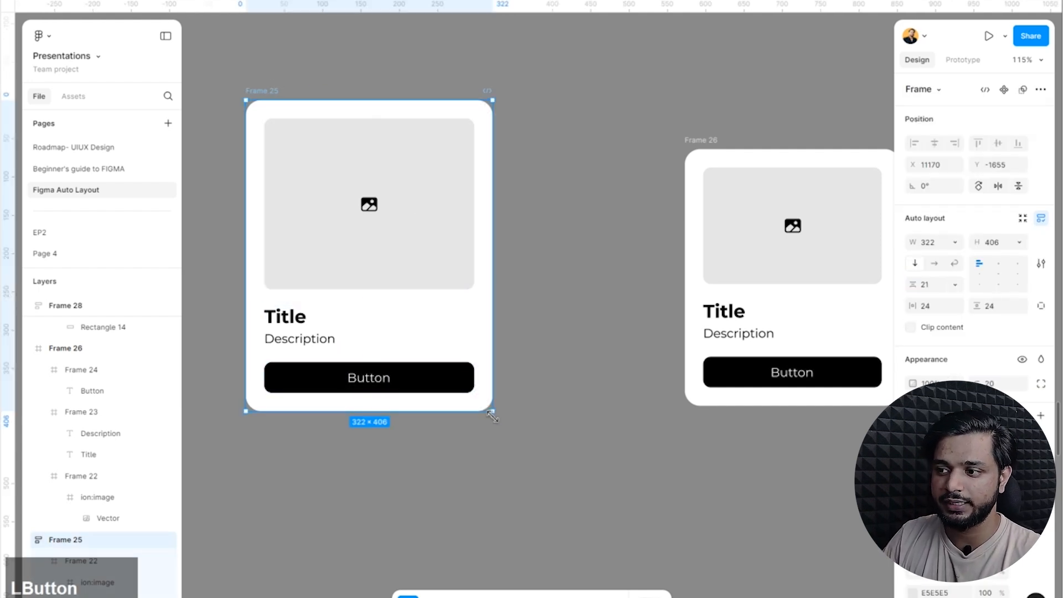
drag(573, 494, 533, 422)
key(Escape)
Duplicate the Frame 25 card's Description text and place the copy on the empty canvas below the card.
scroll(338, 363, down, 3)
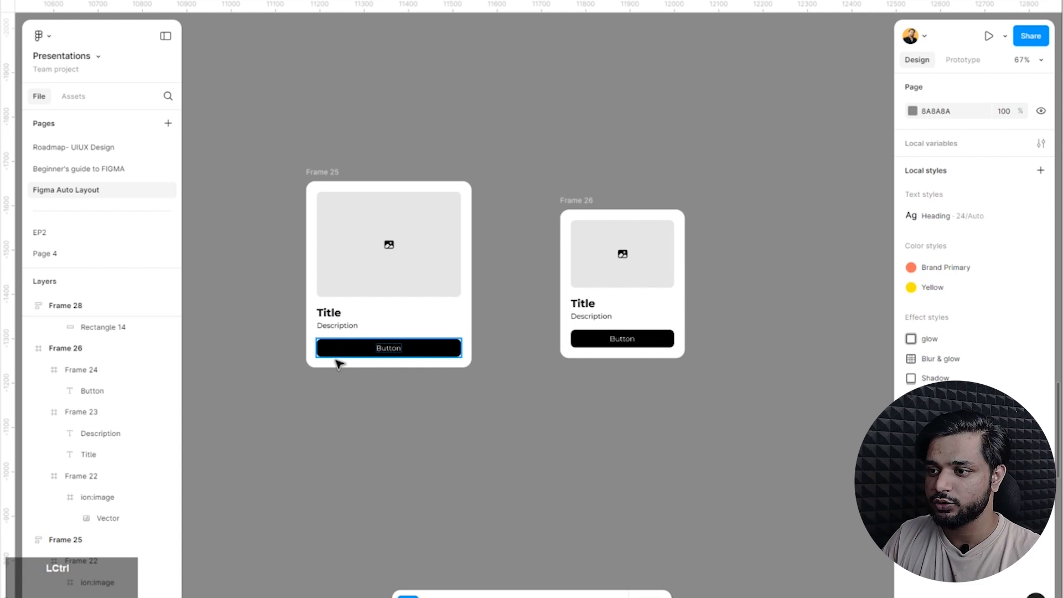
ctrl+click(345, 327)
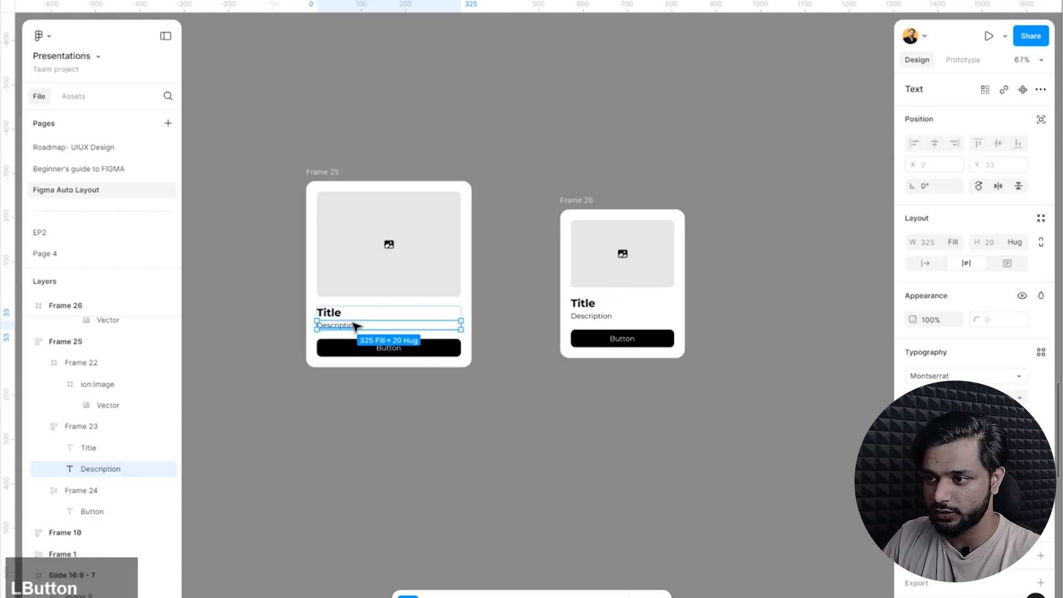
drag(354, 326, 363, 465)
click(323, 515)
scroll(322, 515, up, 5)
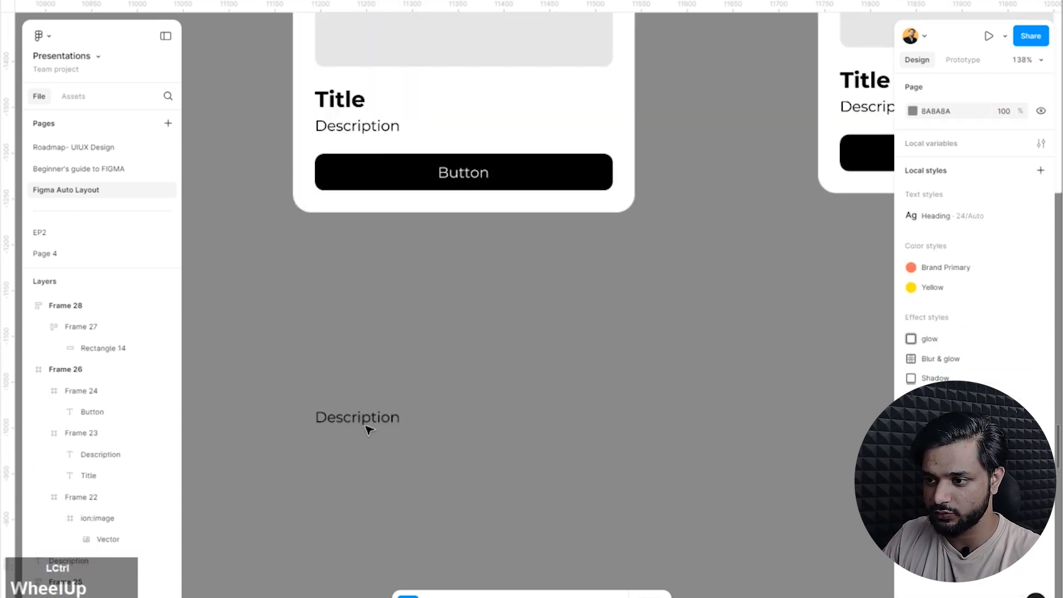
Narrow the Description text copy on the empty canvas to a width of 193.
click(386, 416)
drag(621, 415, 463, 416)
scroll(379, 436, up, 3)
scroll(789, 398, down, 10)
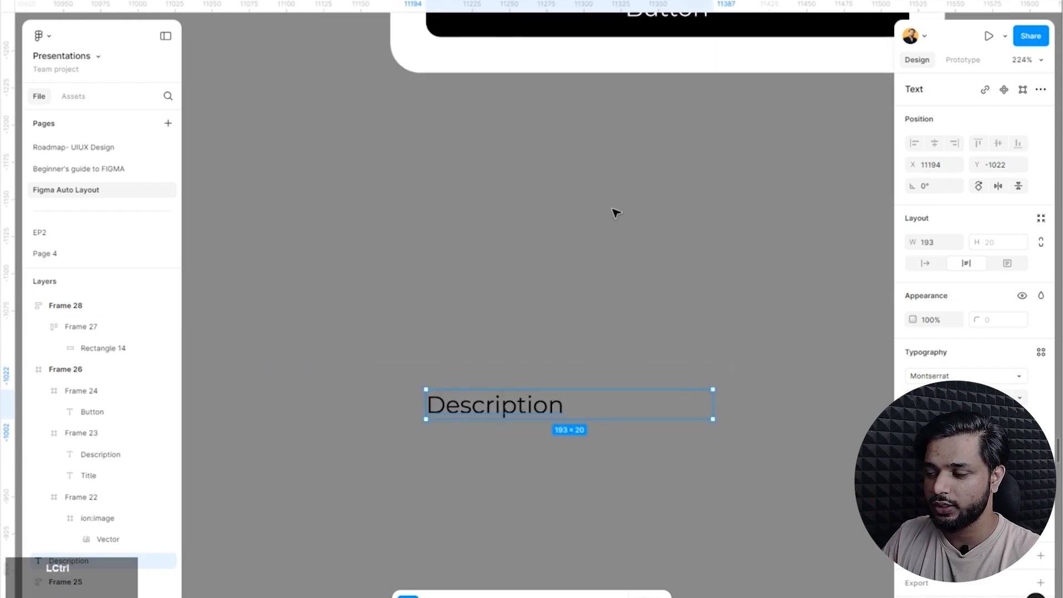
click(575, 172)
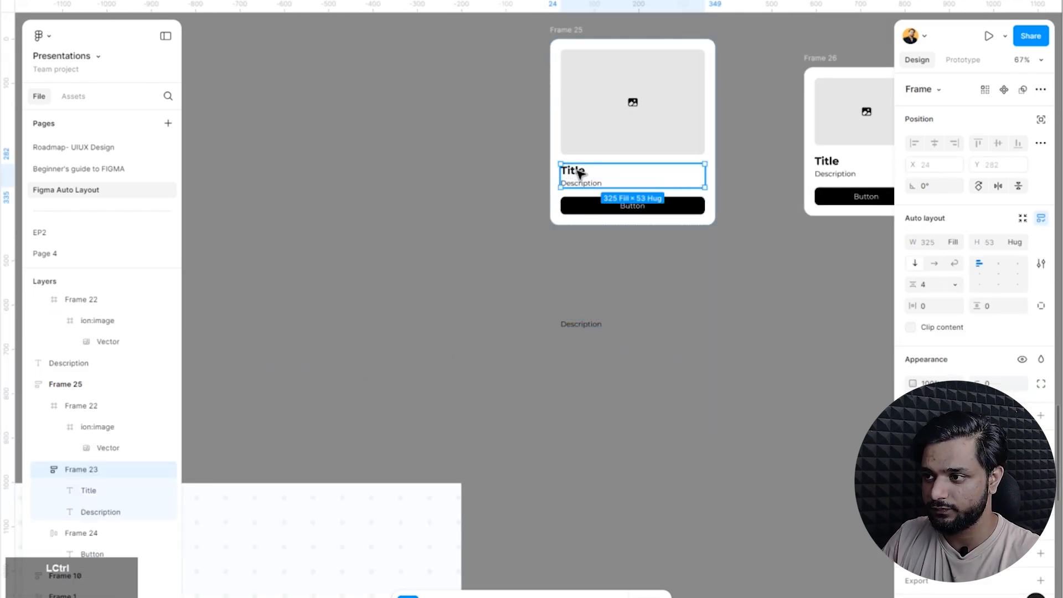
key(ctrl+d)
ctrl+click(585, 174)
key(ctrl+z)
key(ctrl+z)
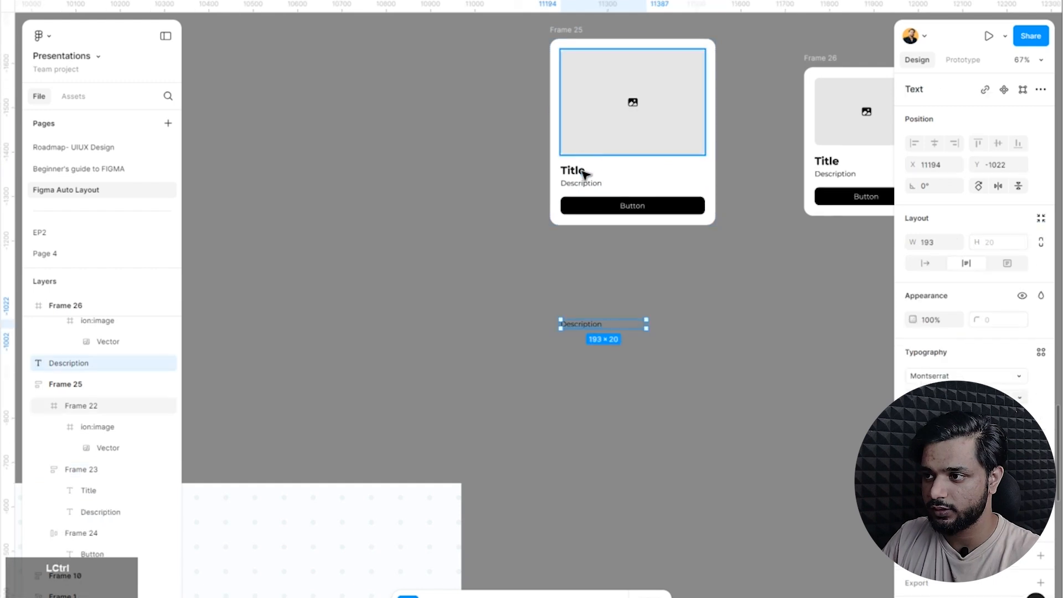
Place a Title text from the Frame 25 card on the empty canvas, left-aligned below the Description copy.
click(573, 170)
drag(573, 170, 506, 346)
scroll(656, 346, up, 6)
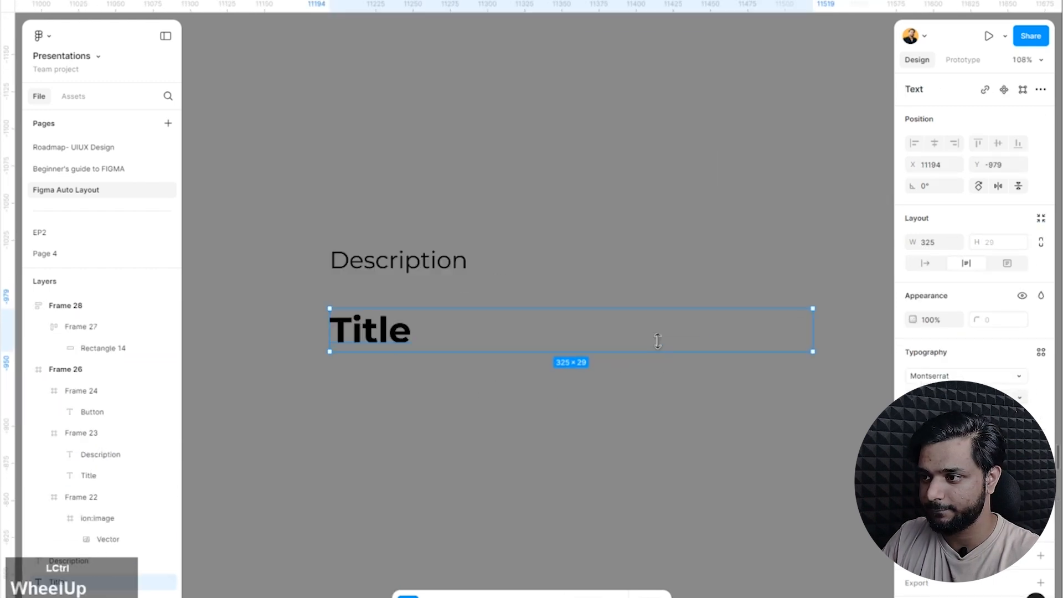
Set the loose Title and Description texts to auto width.
shift+click(426, 265)
click(929, 262)
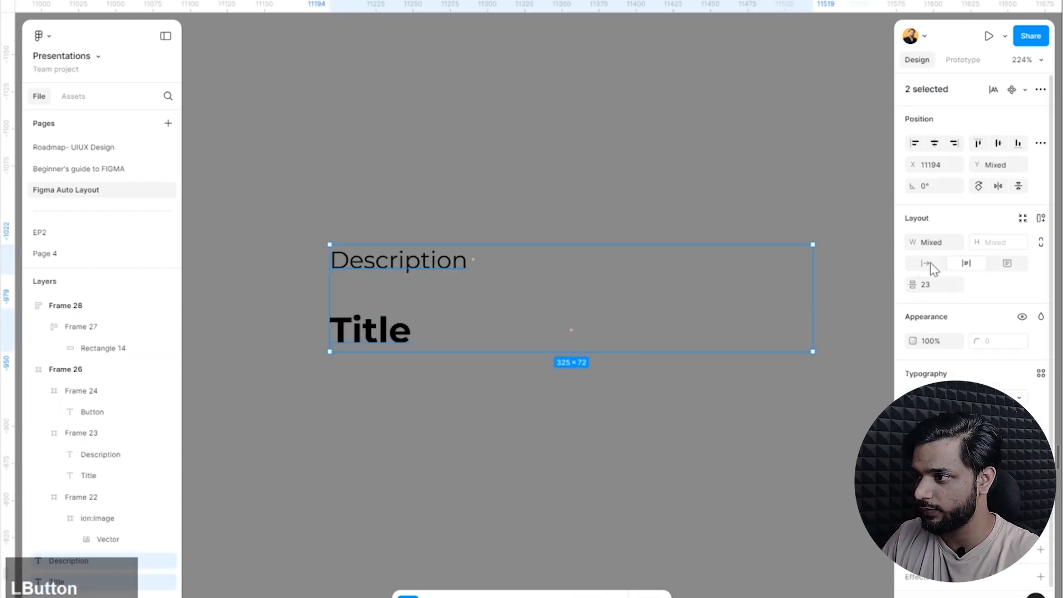
click(671, 337)
Move the Title text to the left of the Description text and wrap both in a horizontal auto layout frame.
scroll(672, 337, up, 1)
drag(558, 367, 446, 294)
scroll(521, 331, up, 4)
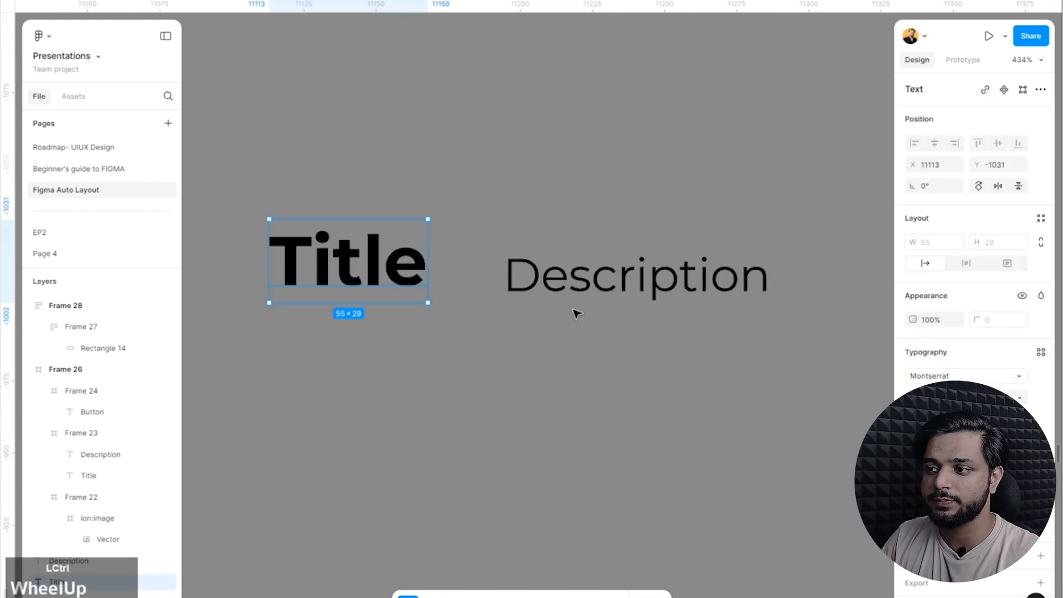
shift+click(589, 285)
key(shift+a)
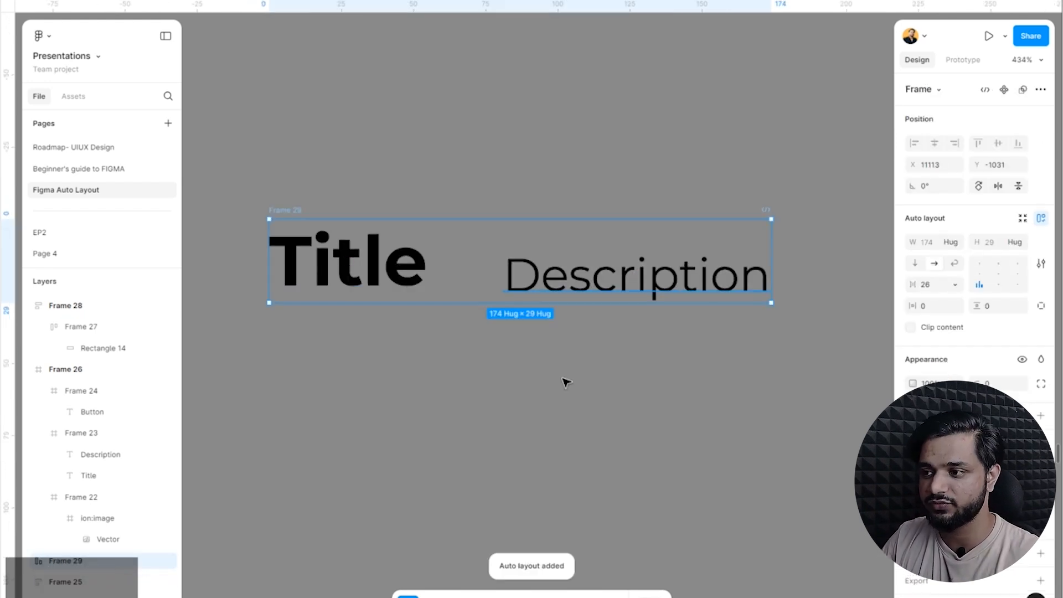
Add a horizontal ruler guide along the baseline of the Title text in Frame 29.
scroll(324, 335, down, 2)
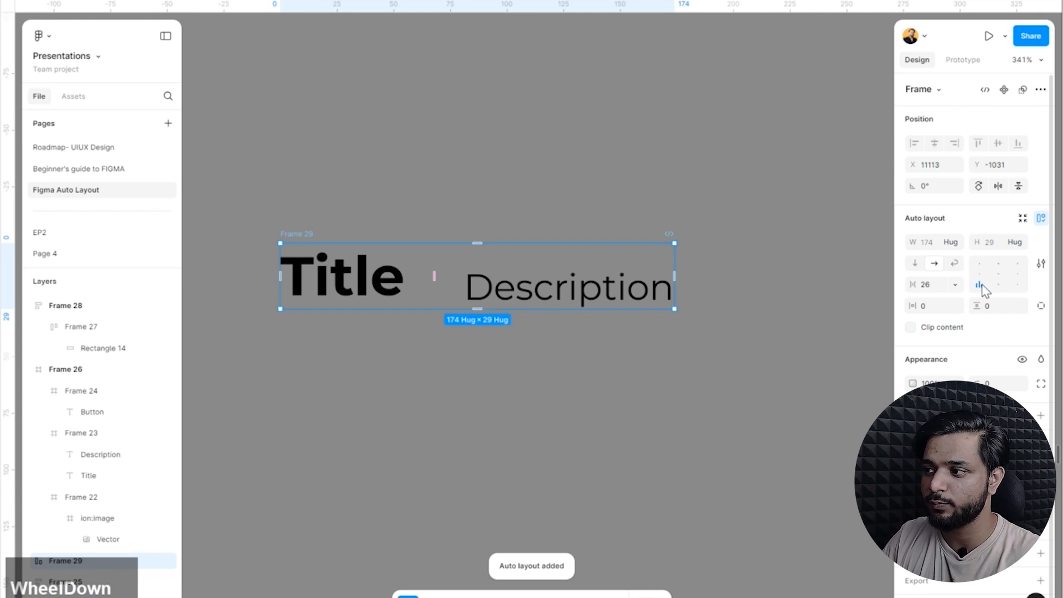
scroll(338, 299, up, 2)
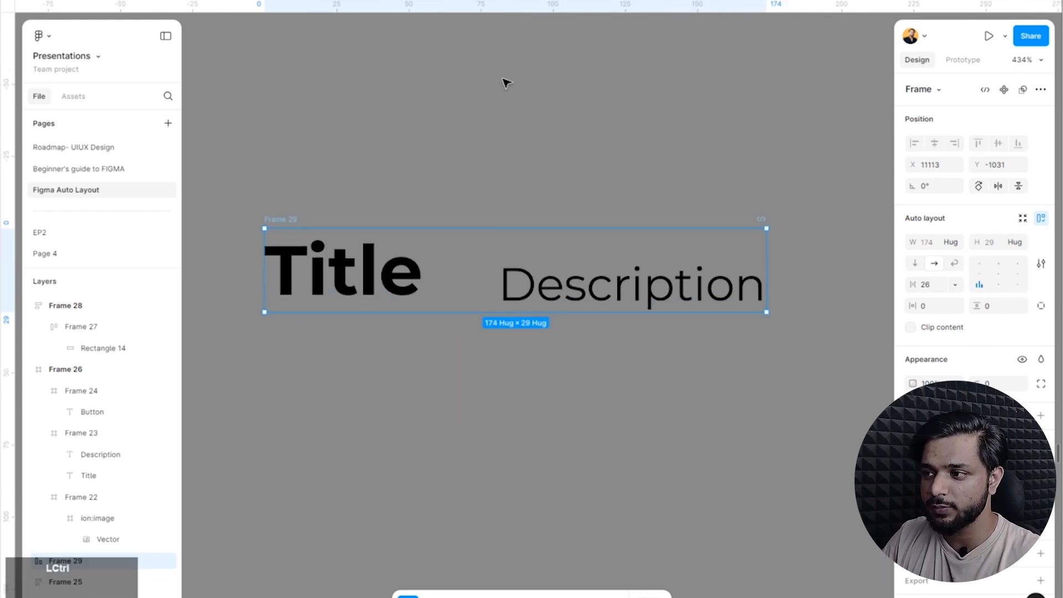
drag(536, 11, 378, 265)
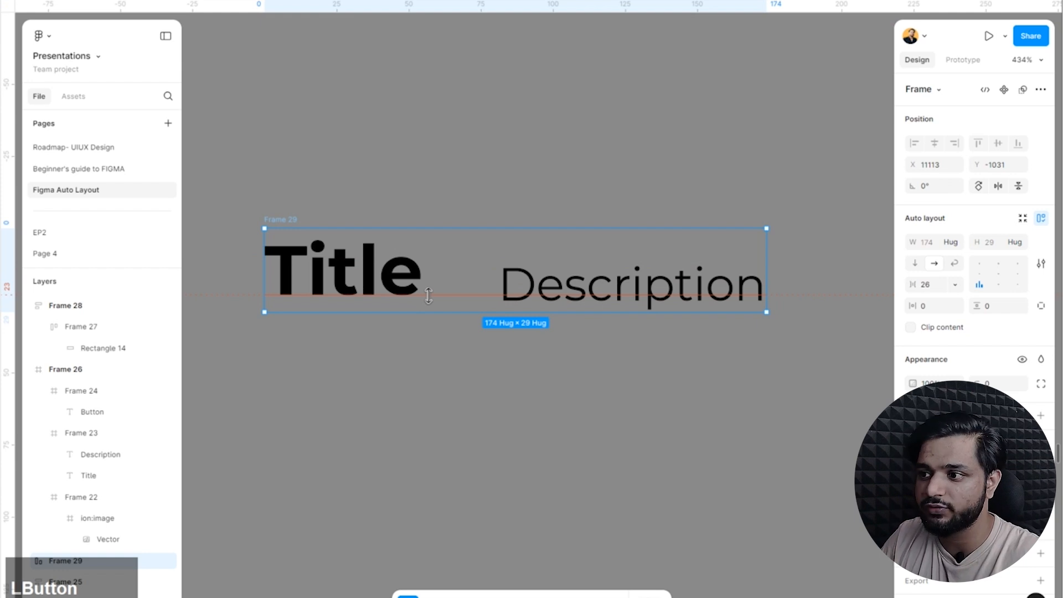
Center-align the contents of Frame 29 and move the horizontal guide well above the frame.
click(998, 274)
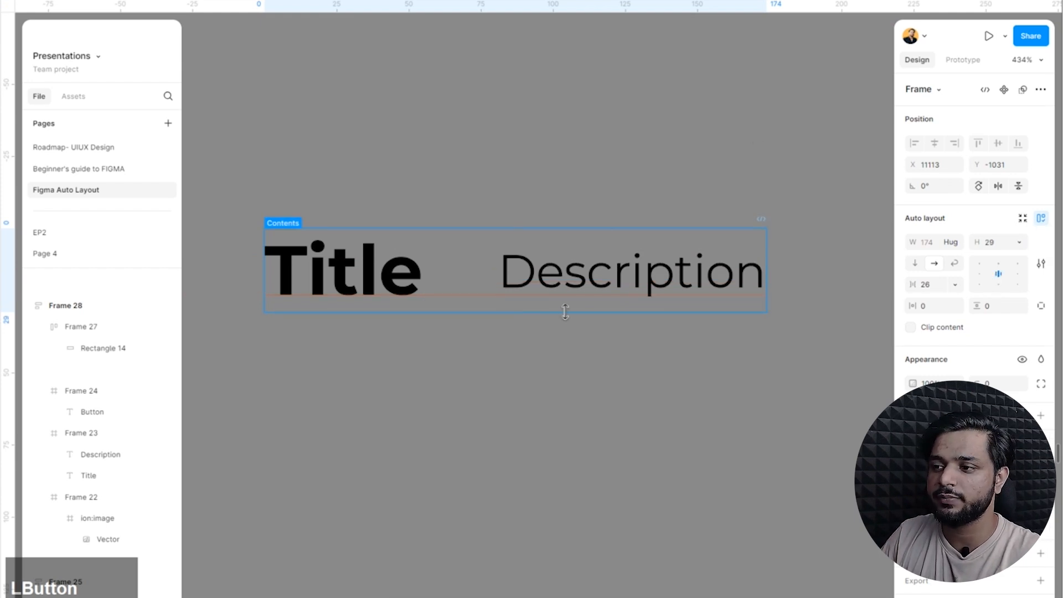
drag(564, 312, 495, 294)
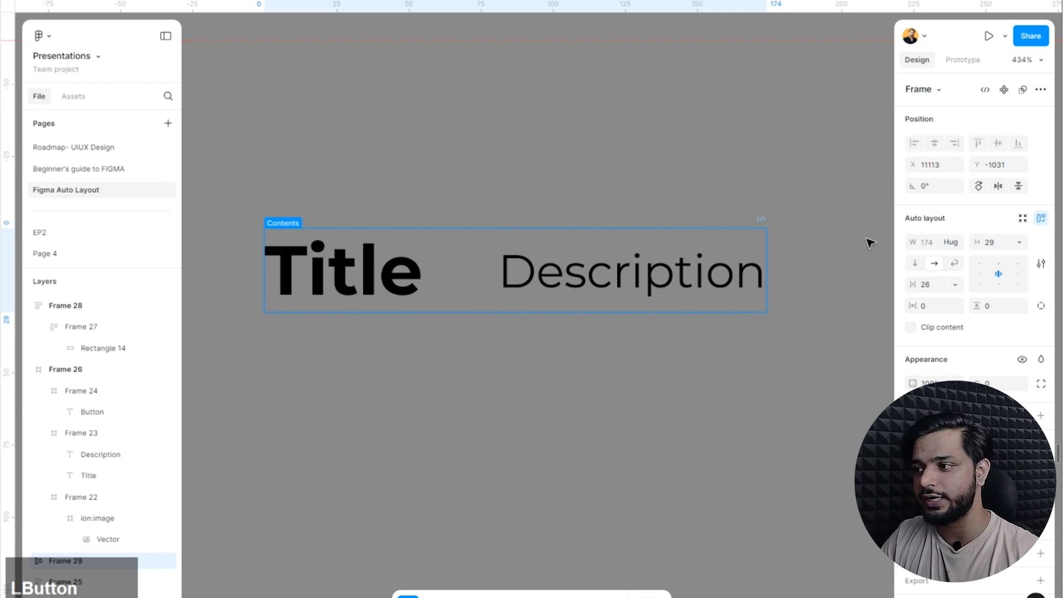
click(868, 276)
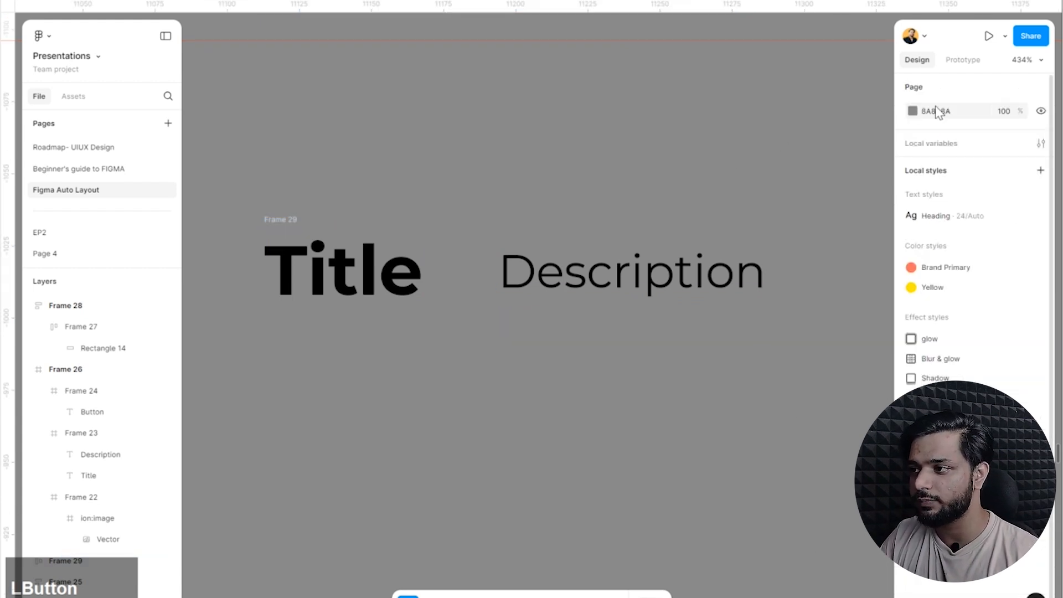
Change the page background color to the light gray E7E7E7.
click(912, 111)
drag(761, 180, 716, 148)
click(688, 150)
Turn on Align text baseline in the auto layout settings of Frame 29 and deselect the frame.
click(294, 224)
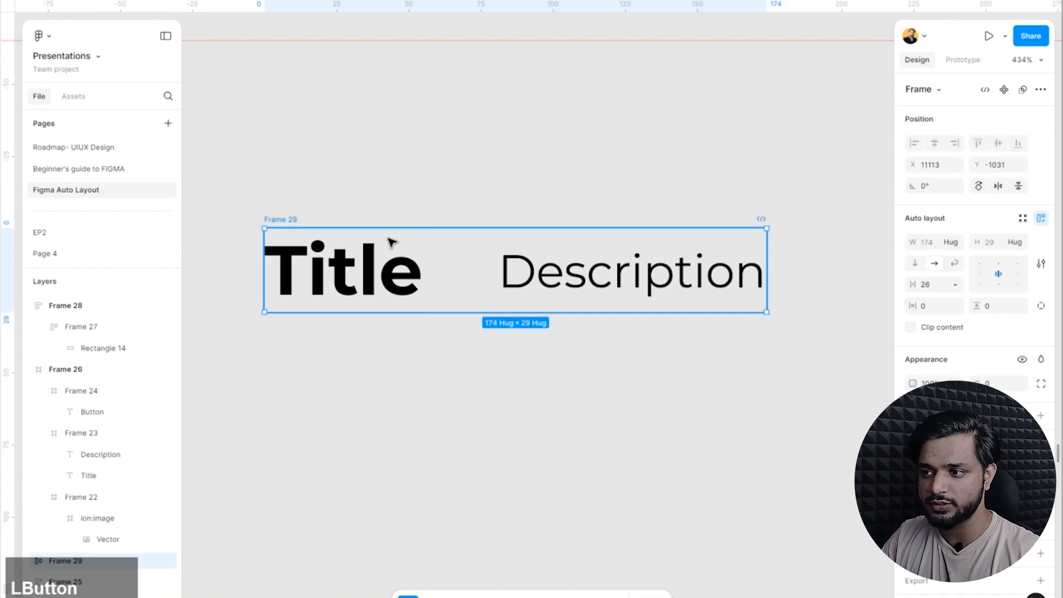
click(553, 275)
click(275, 220)
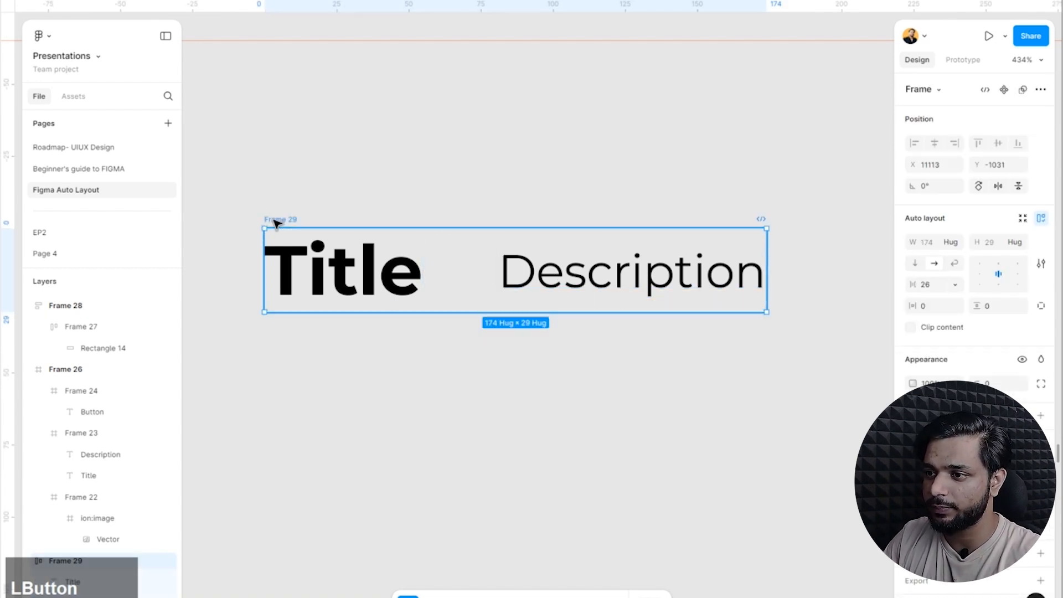
click(1041, 264)
click(1041, 264)
click(1042, 265)
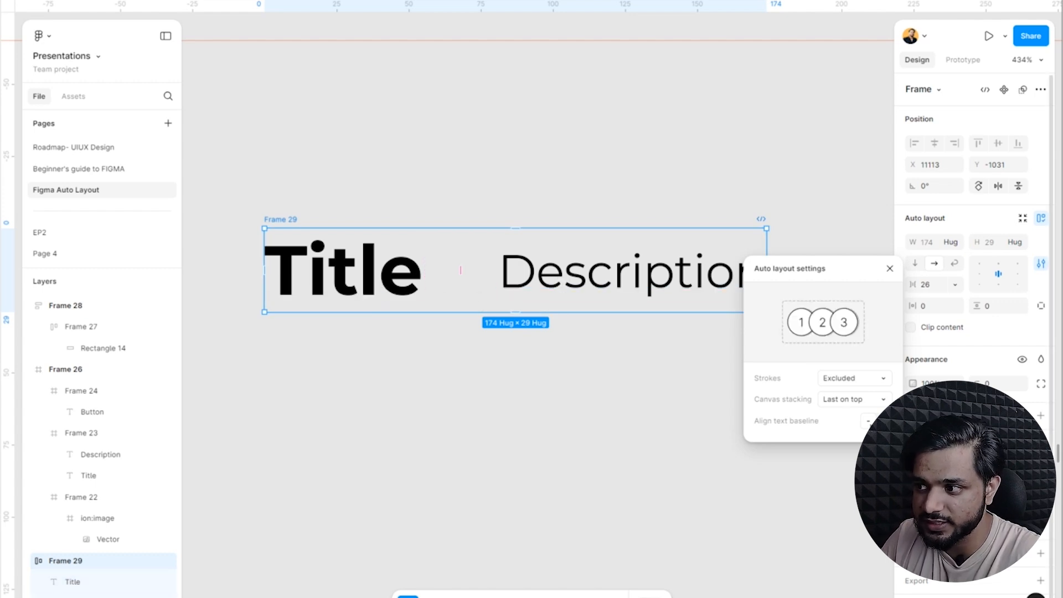
click(867, 420)
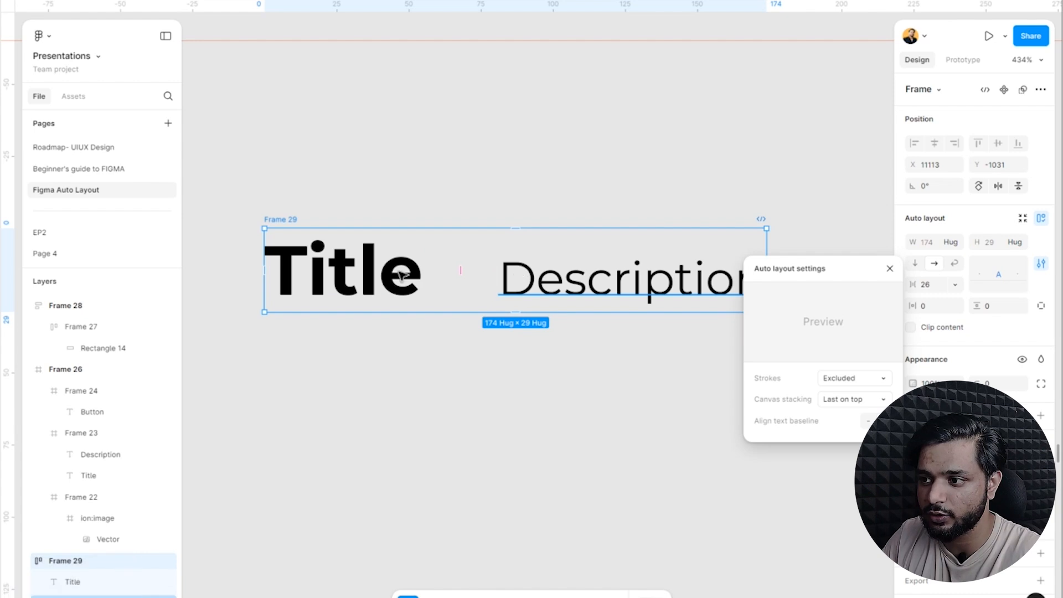
click(381, 348)
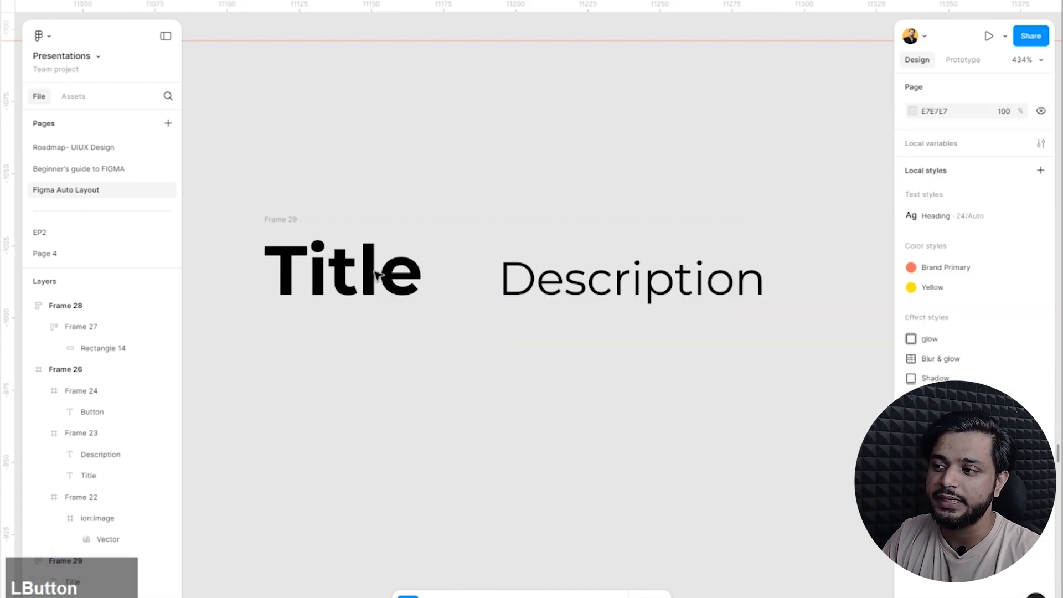
Place a 100 × 100 rectangle on the empty canvas below and to the right of Frame 29.
click(285, 220)
scroll(520, 407, down, 6)
scroll(597, 371, up, 3)
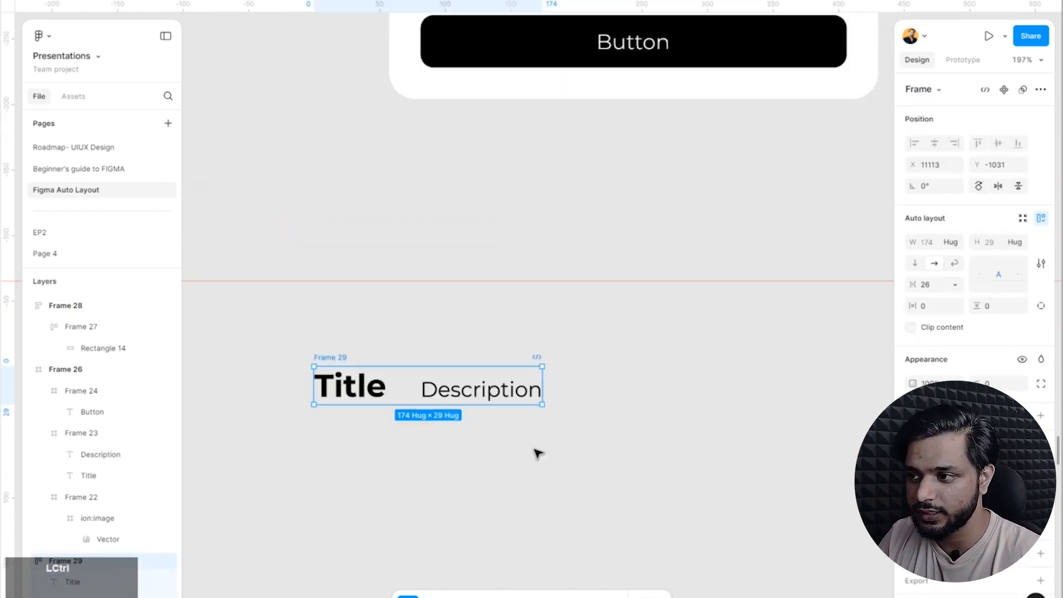
scroll(556, 436, down, 2)
click(697, 420)
scroll(464, 334, down, 1)
scroll(463, 335, down, 5)
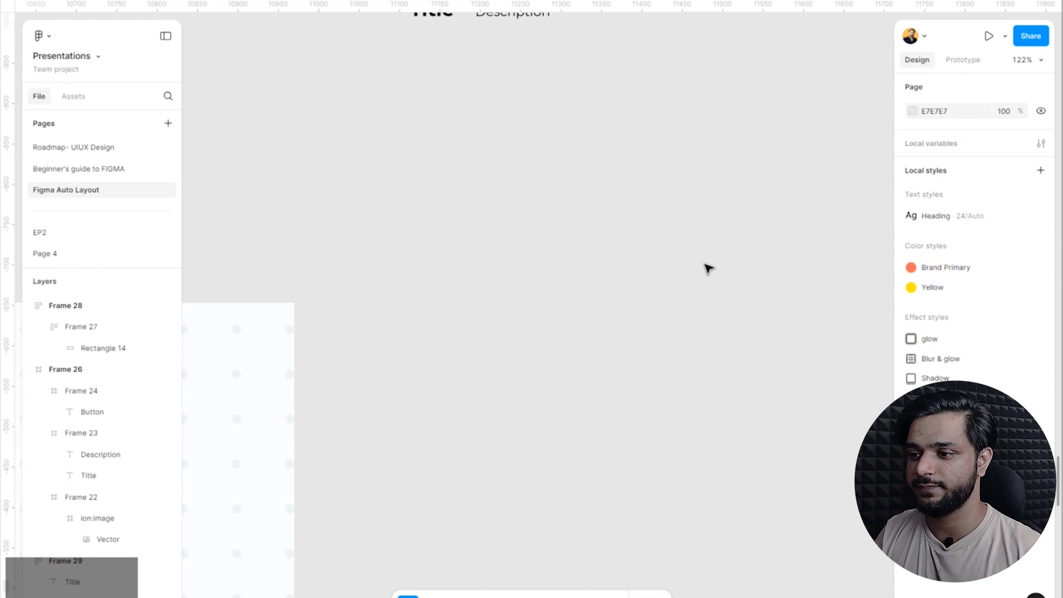
drag(757, 248, 529, 335)
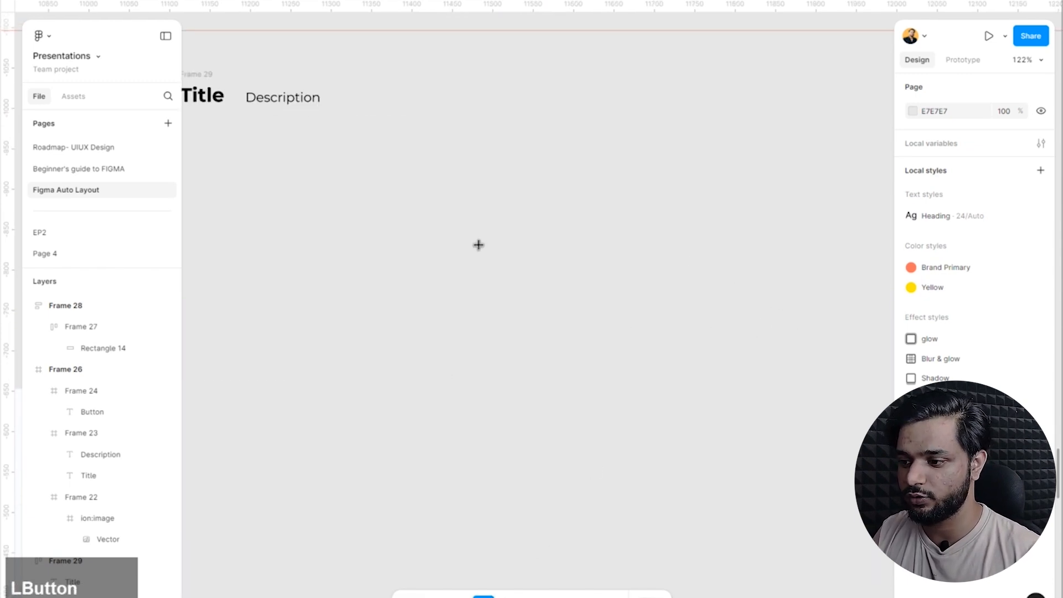
click(562, 270)
scroll(562, 242, up, 3)
Wrap the 100 × 100 rectangle in an auto layout frame and select that frame.
key(shift+a)
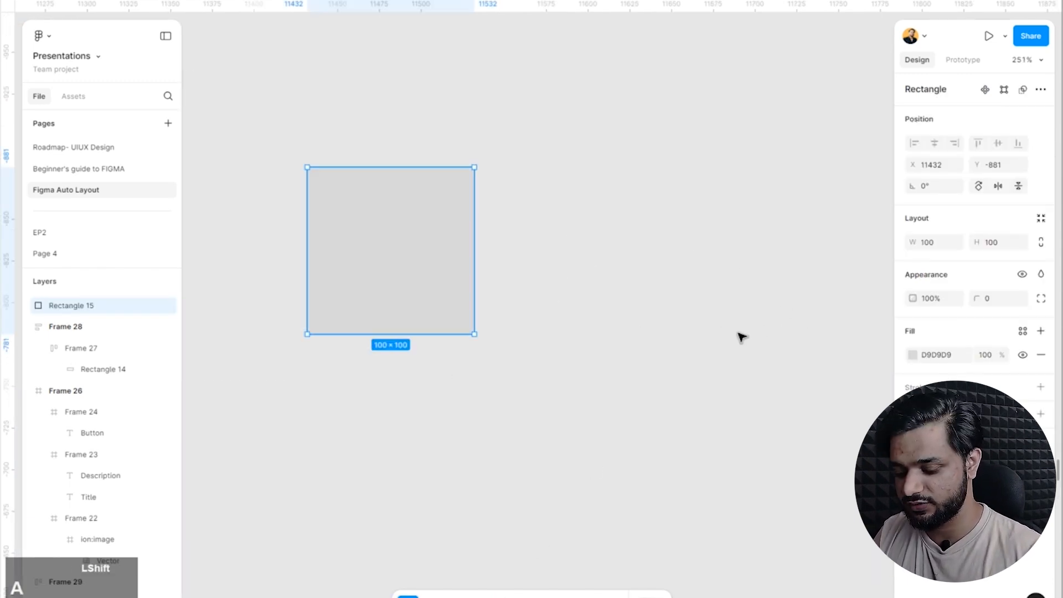
click(332, 75)
click(377, 244)
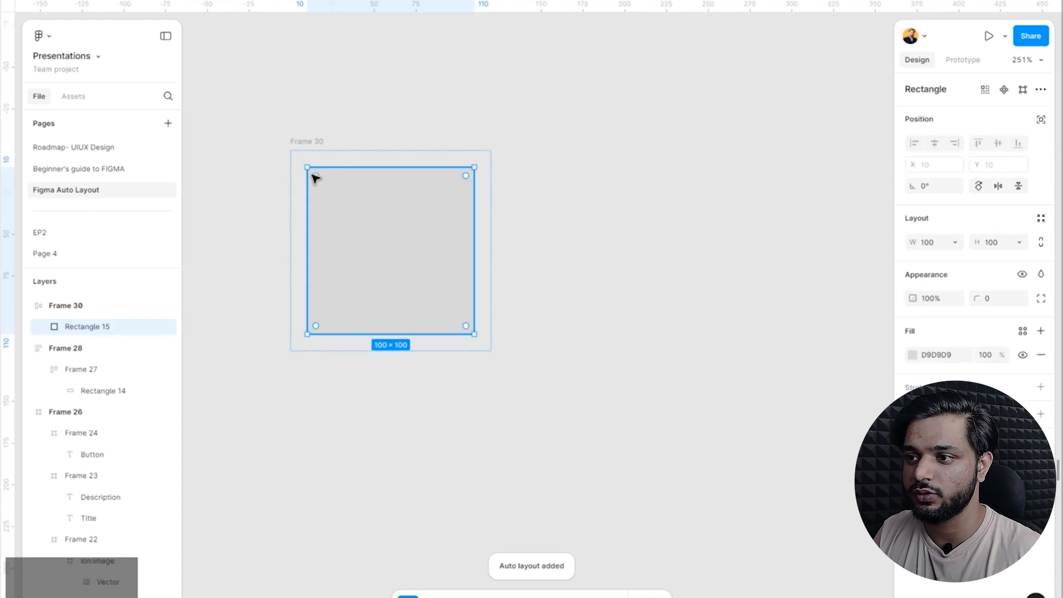
click(491, 123)
click(321, 143)
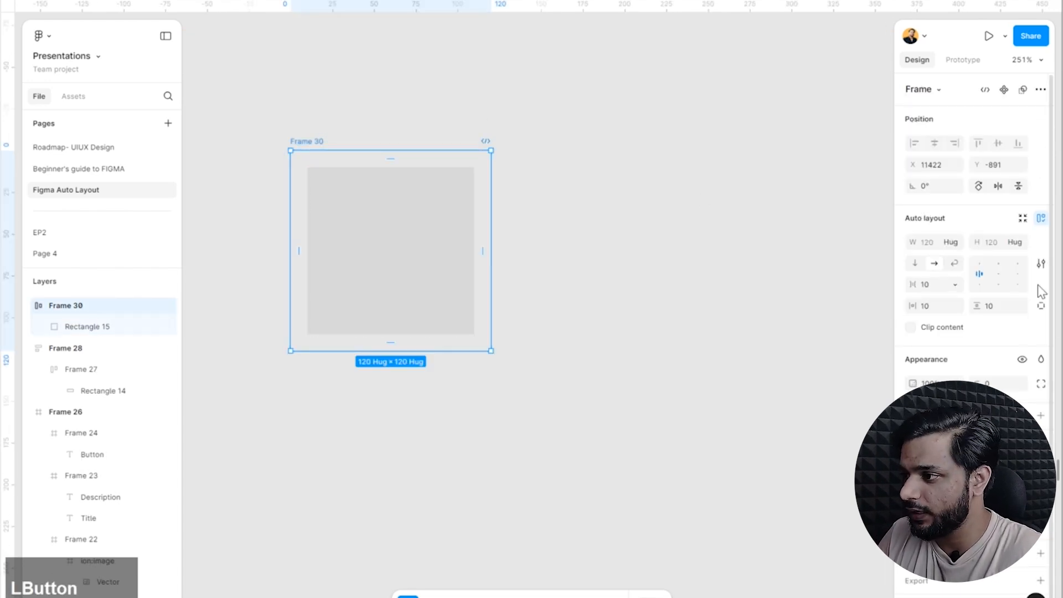
Set strokes to Included in layout in the auto layout settings of Frame 30.
click(1040, 264)
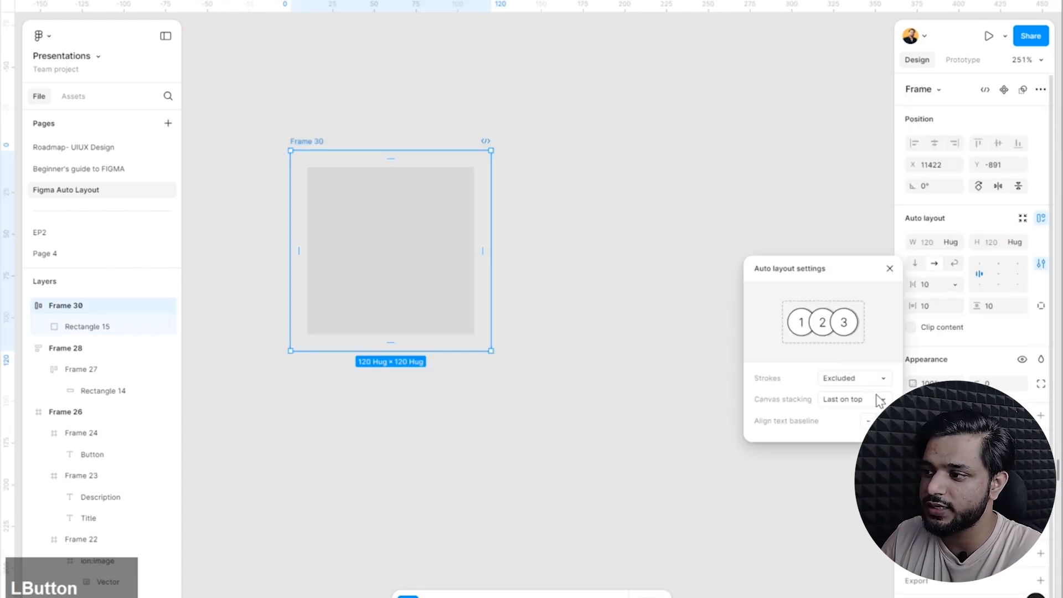
click(822, 381)
click(876, 379)
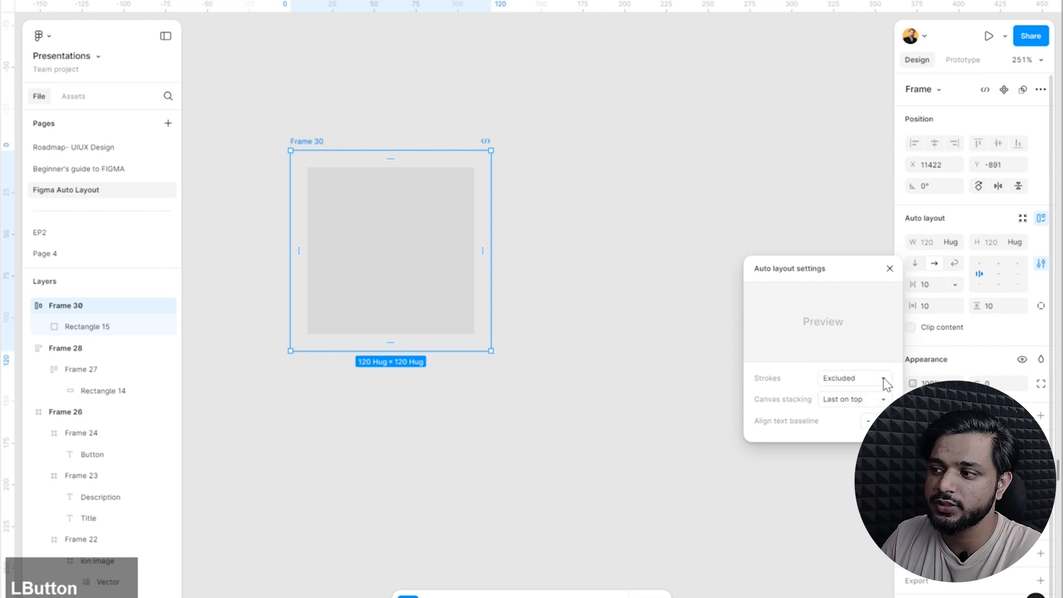
click(882, 372)
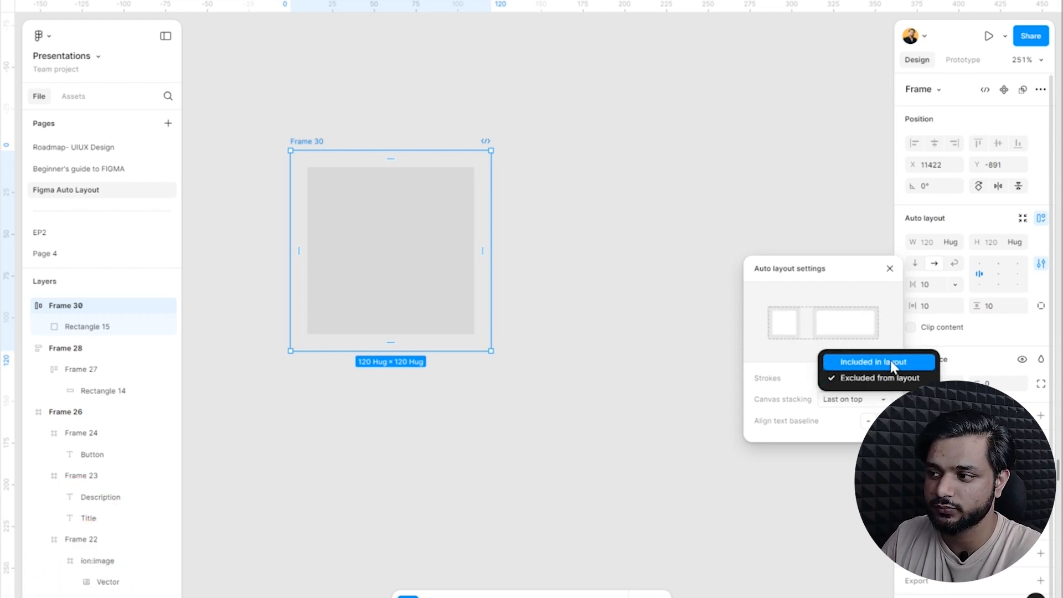
click(798, 349)
click(625, 277)
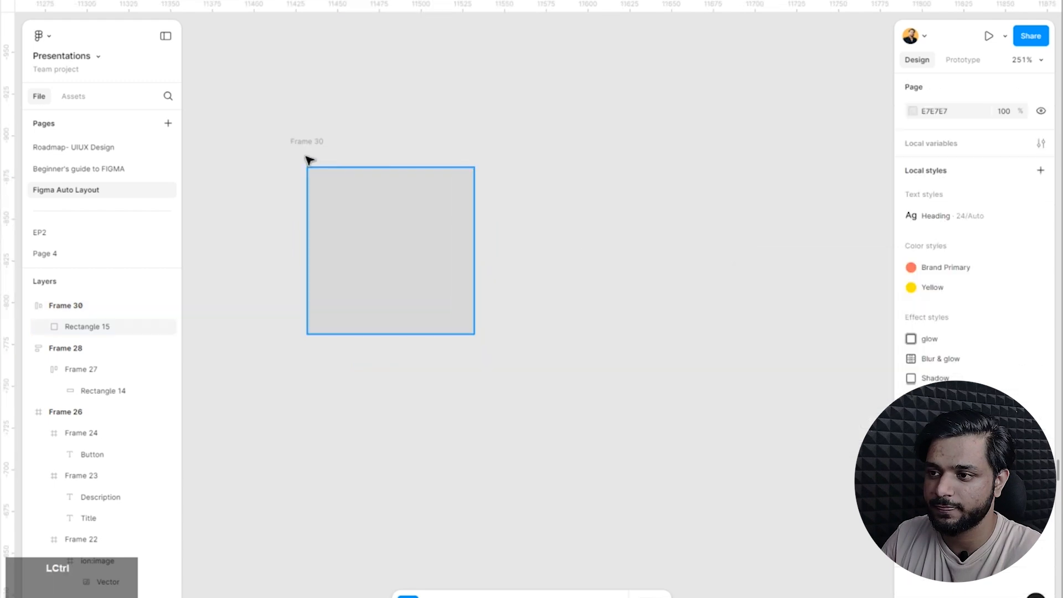
Add a black inside stroke to the rectangle in Frame 30 and raise its weight to about 21.
click(426, 201)
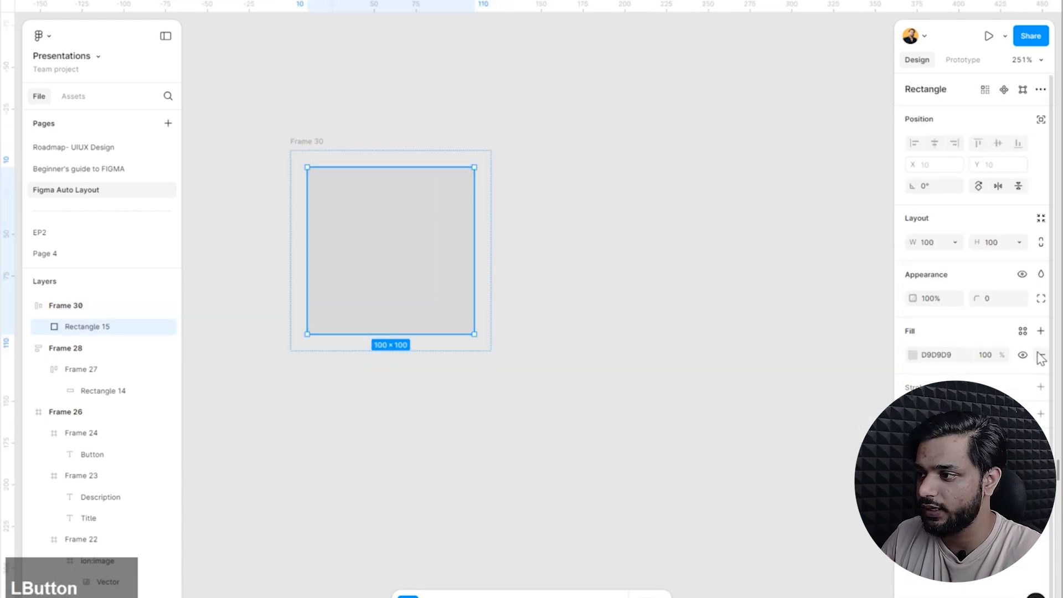
click(1040, 386)
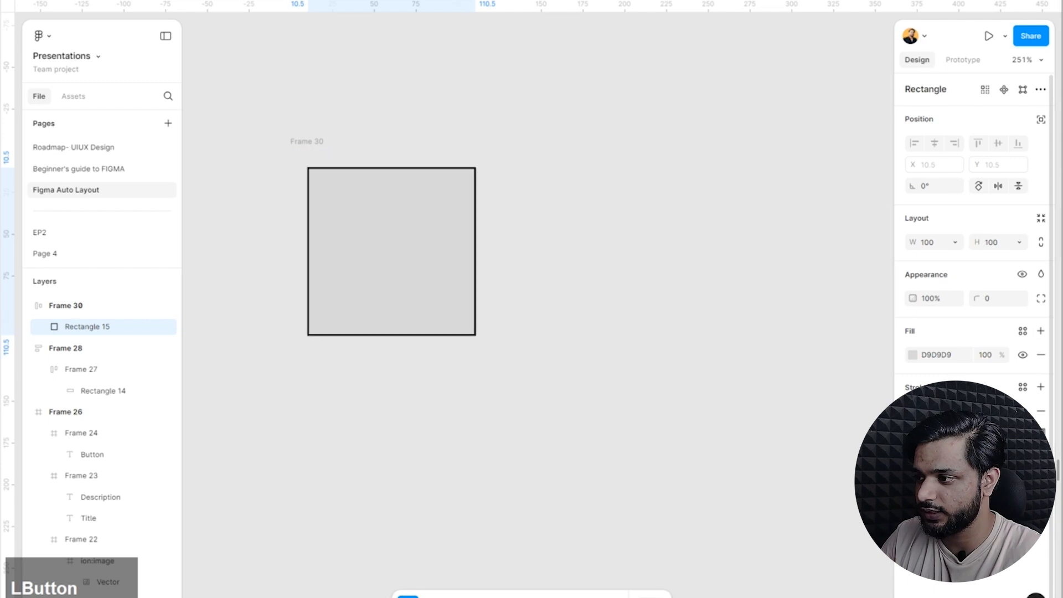
key(shift+Up)
key(shift+Up)
key(shift+Up)
key(shift+Up)
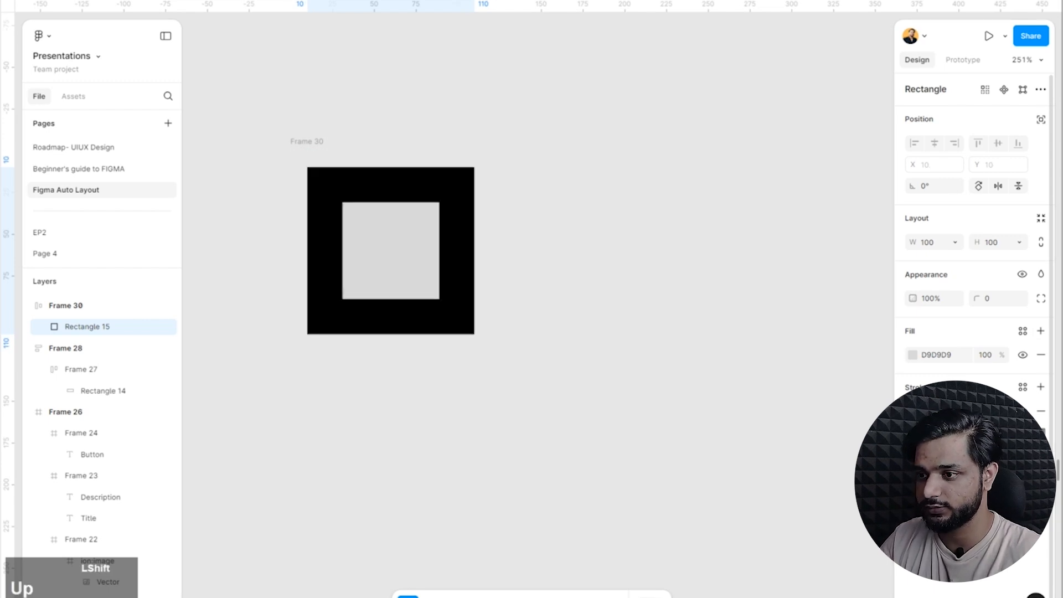
Reduce the rectangle's stroke weight to 11 and set the stroke position to Outside.
key(shift+Down)
key(shift+Down)
key(shift+Down)
key(shift+Down)
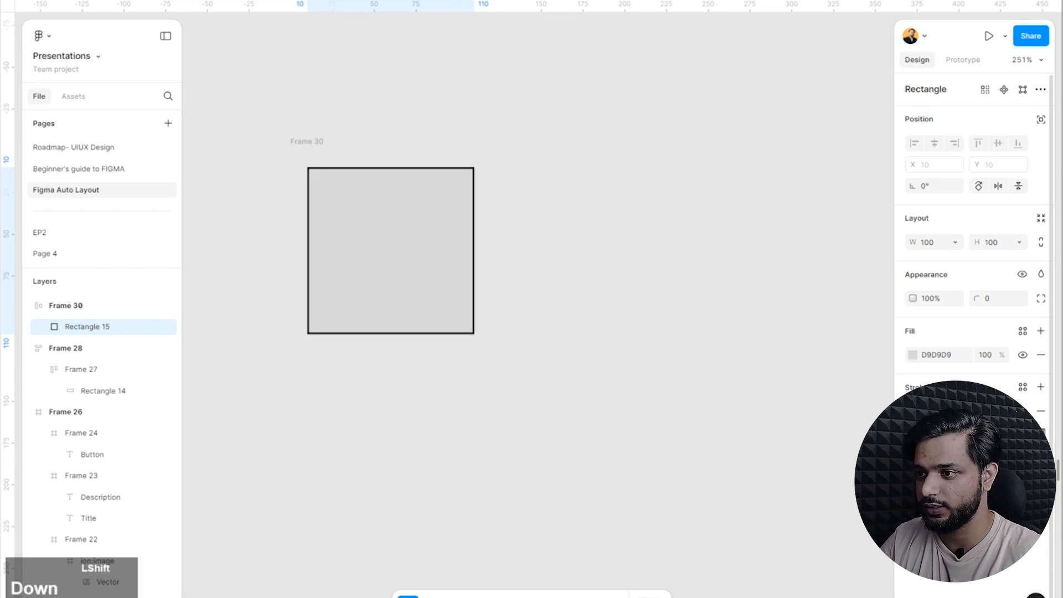
key(shift+Up)
click(929, 449)
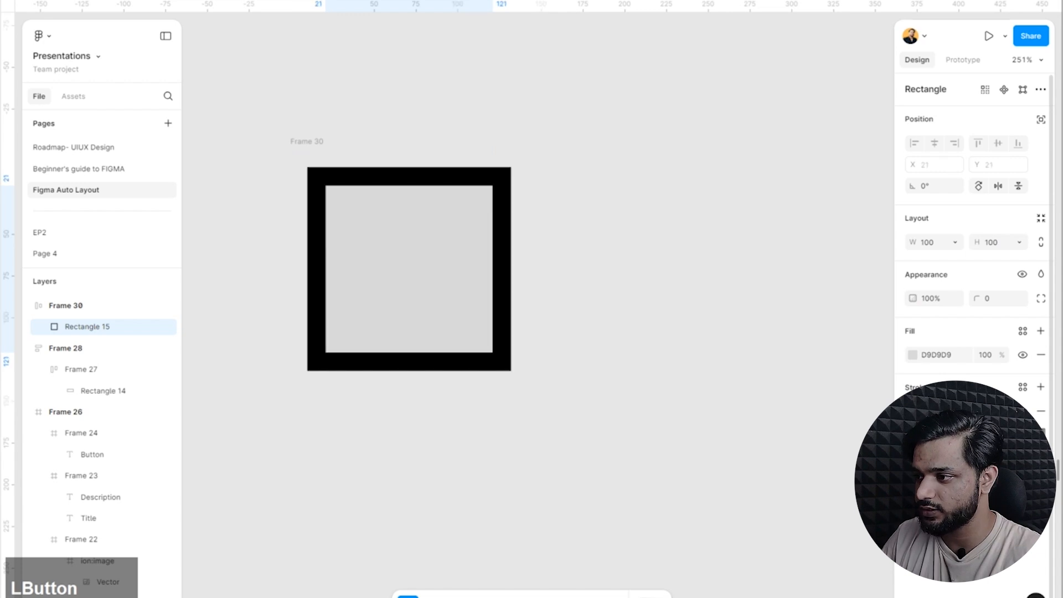
Select Frame 30 and examine how its padding and hug size account for the rectangle's outside stroke.
click(738, 308)
scroll(354, 212, up, 1)
scroll(411, 233, down, 3)
scroll(412, 236, up, 2)
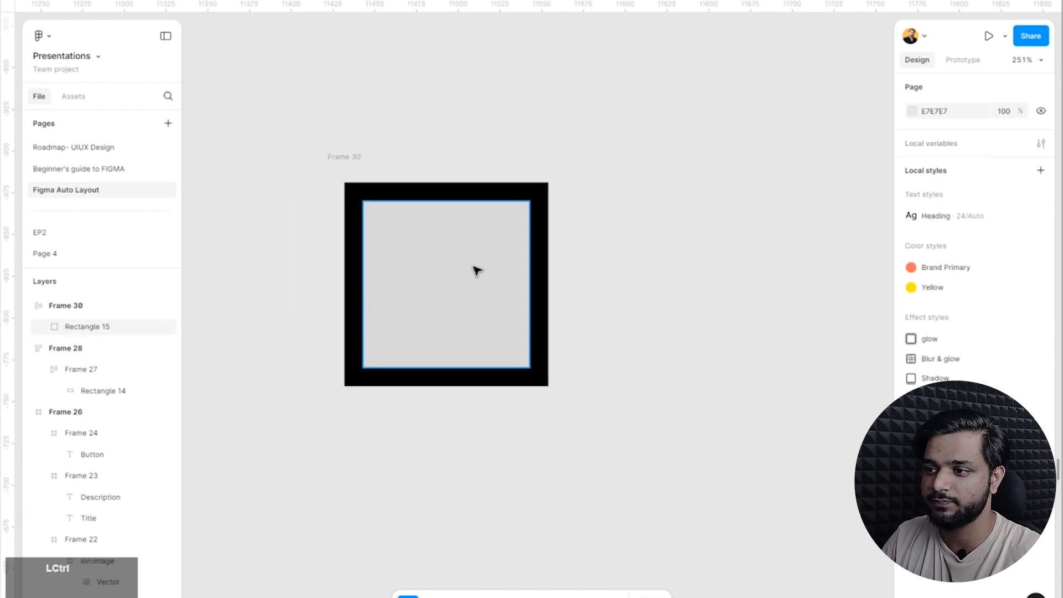
click(487, 247)
scroll(486, 247, up, 3)
scroll(410, 268, down, 2)
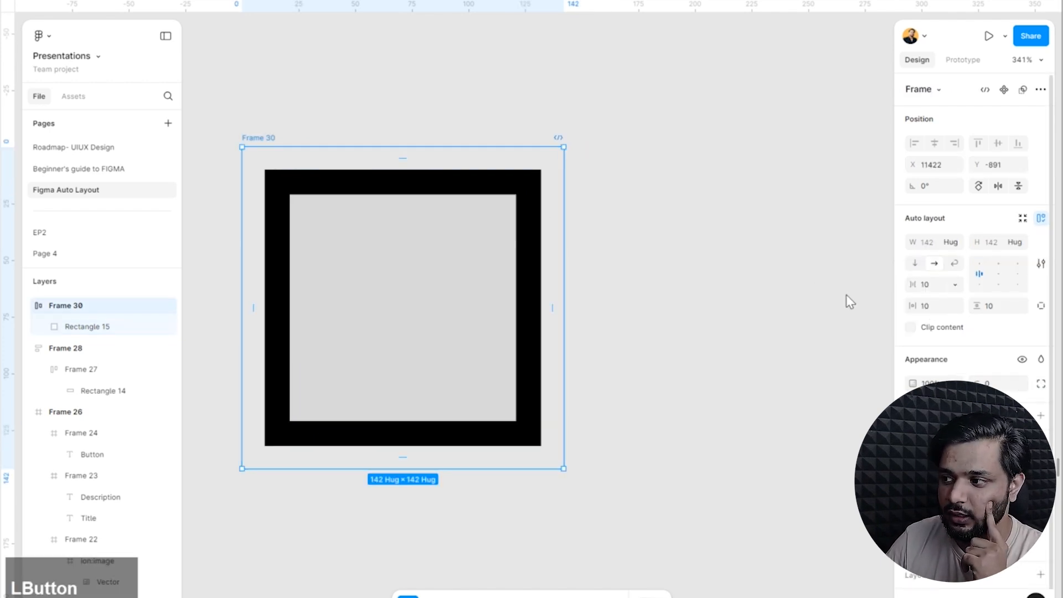
Set strokes to Excluded from layout in the auto layout settings of Frame 30.
click(1041, 263)
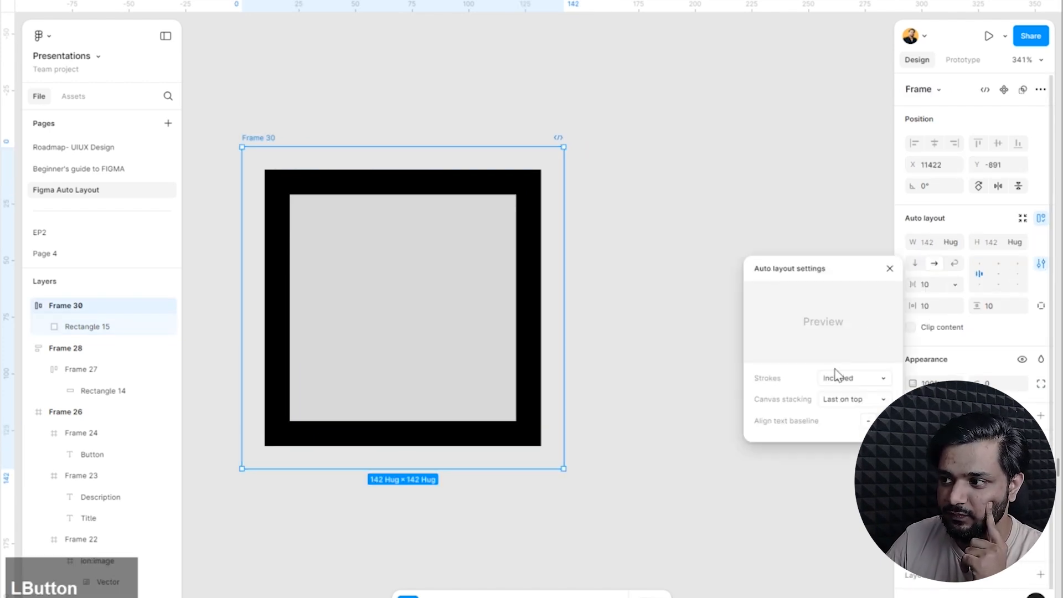
click(873, 387)
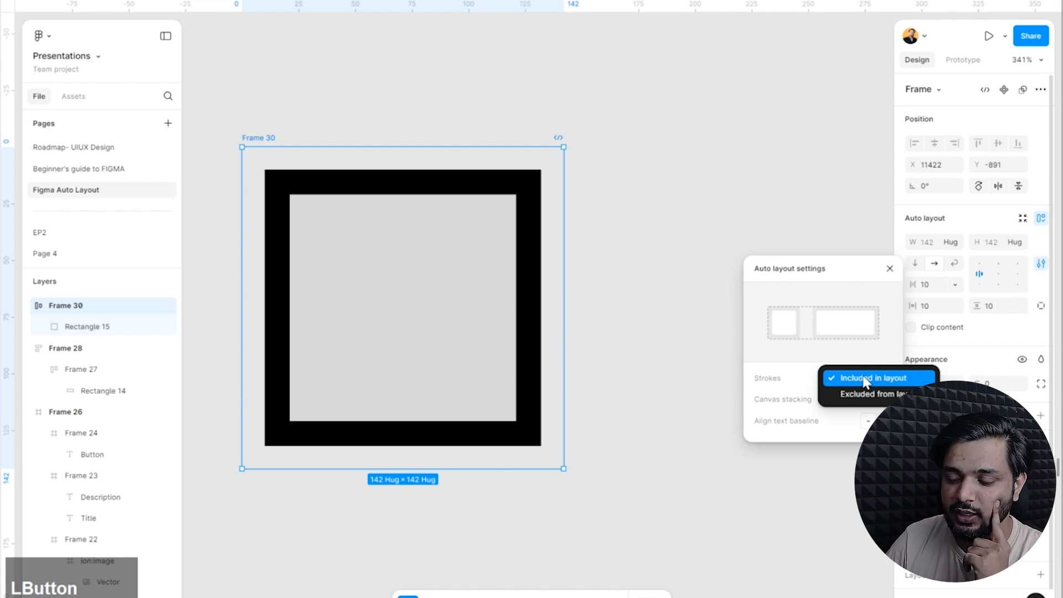
click(866, 399)
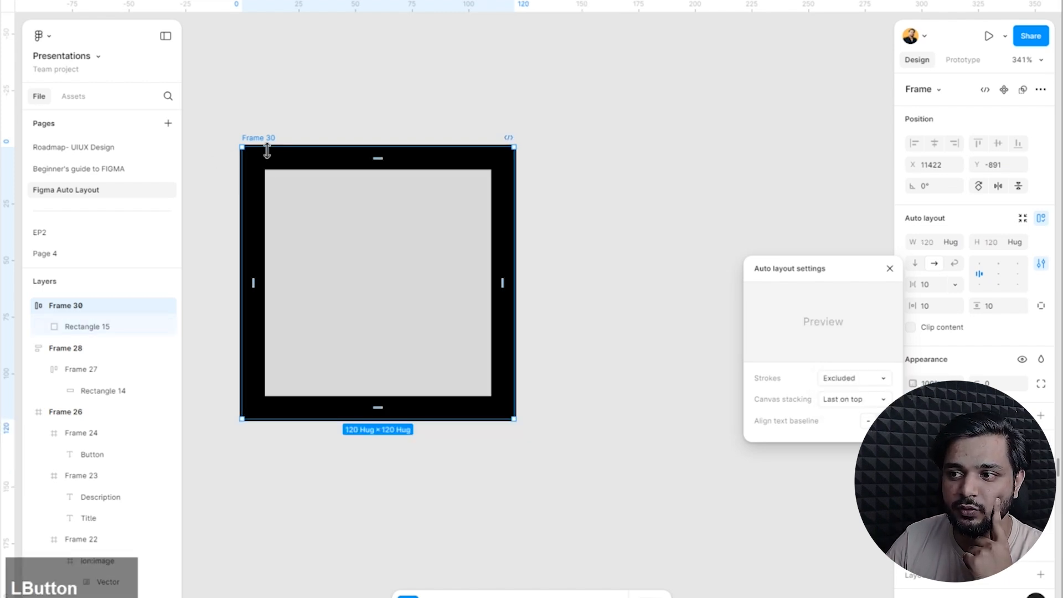
Set the horizontal and vertical padding of Frame 30 to 0.
click(934, 308)
text(0)
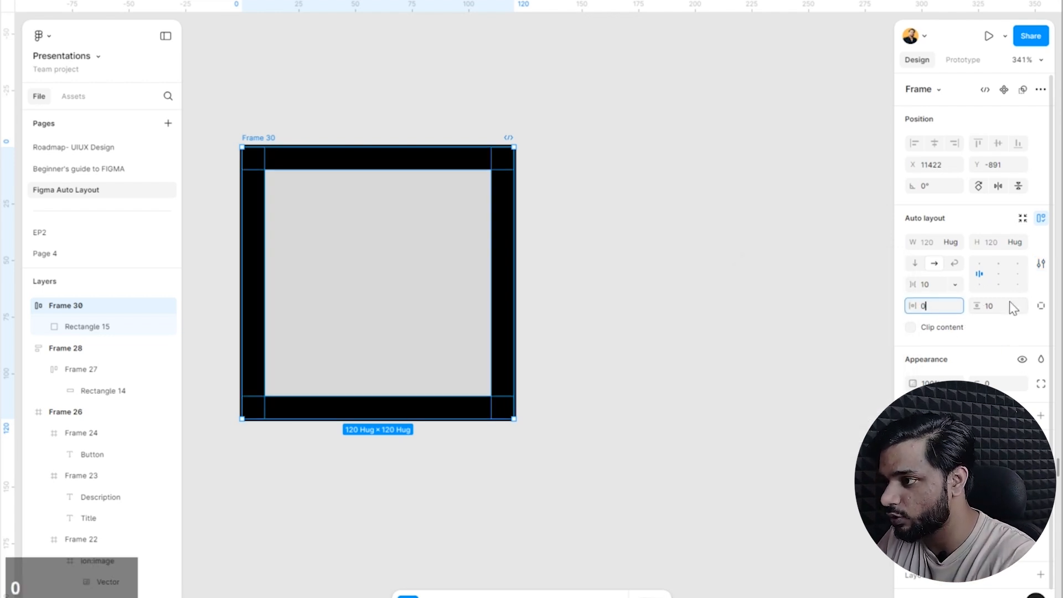
click(1012, 306)
click(672, 308)
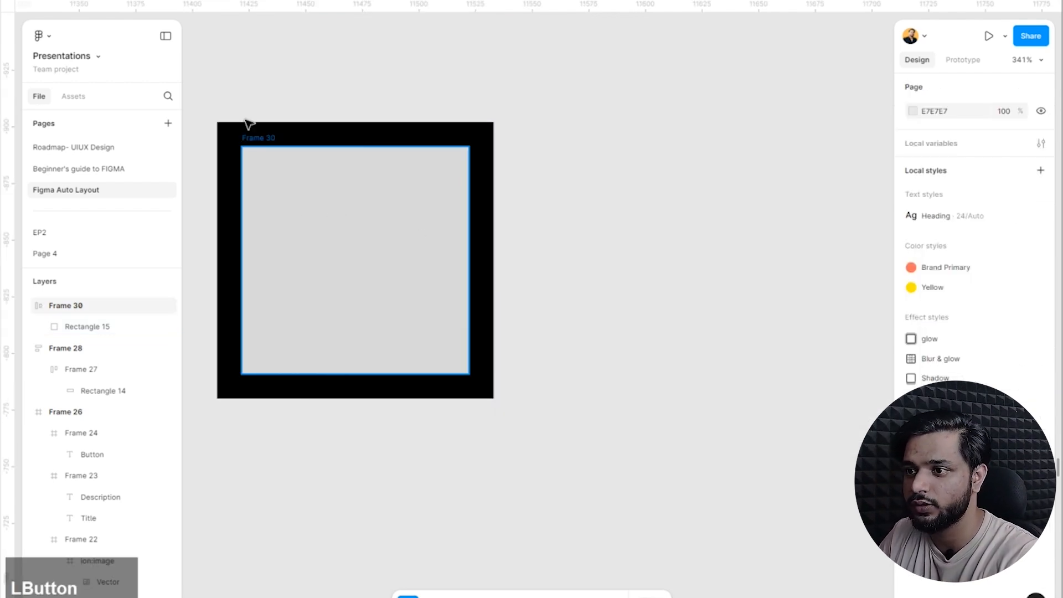
Reselect Frame 30 and switch its auto layout strokes to Included, and back to Excluded, to compare the frame bounds.
click(247, 136)
click(228, 160)
click(269, 139)
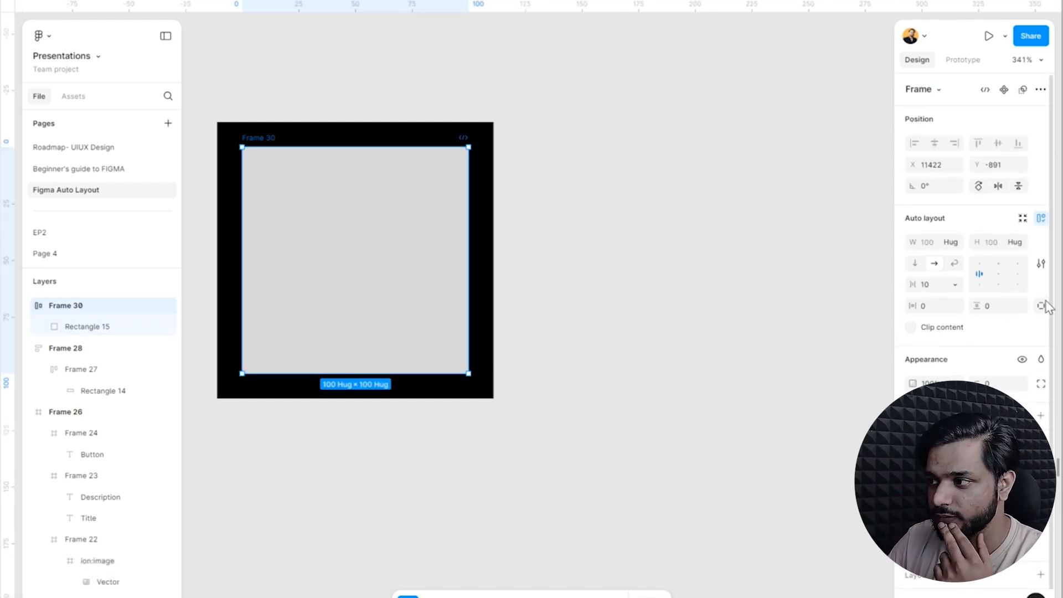
click(1041, 263)
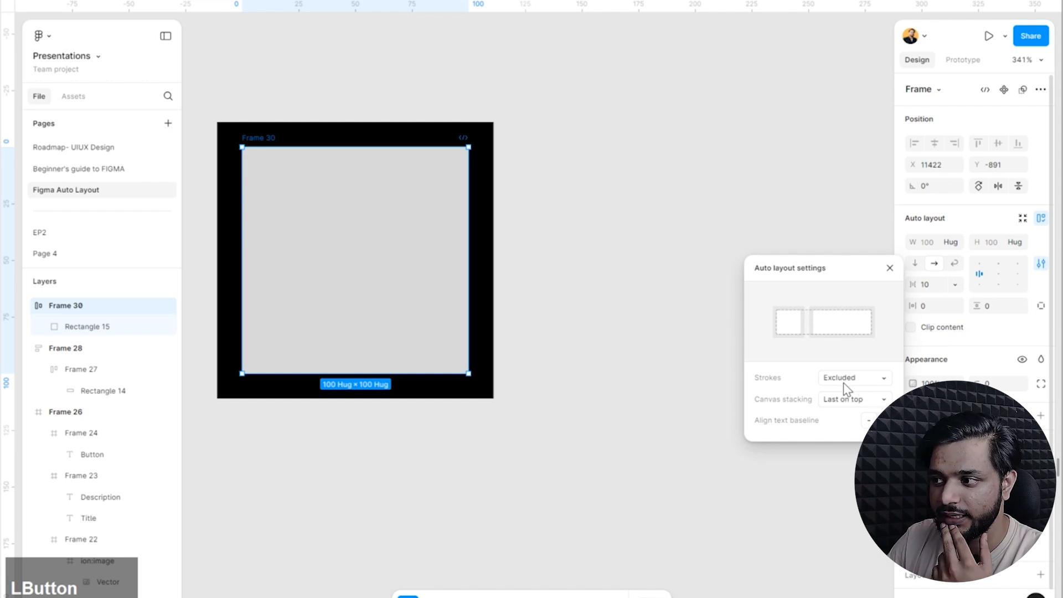
click(843, 381)
click(859, 361)
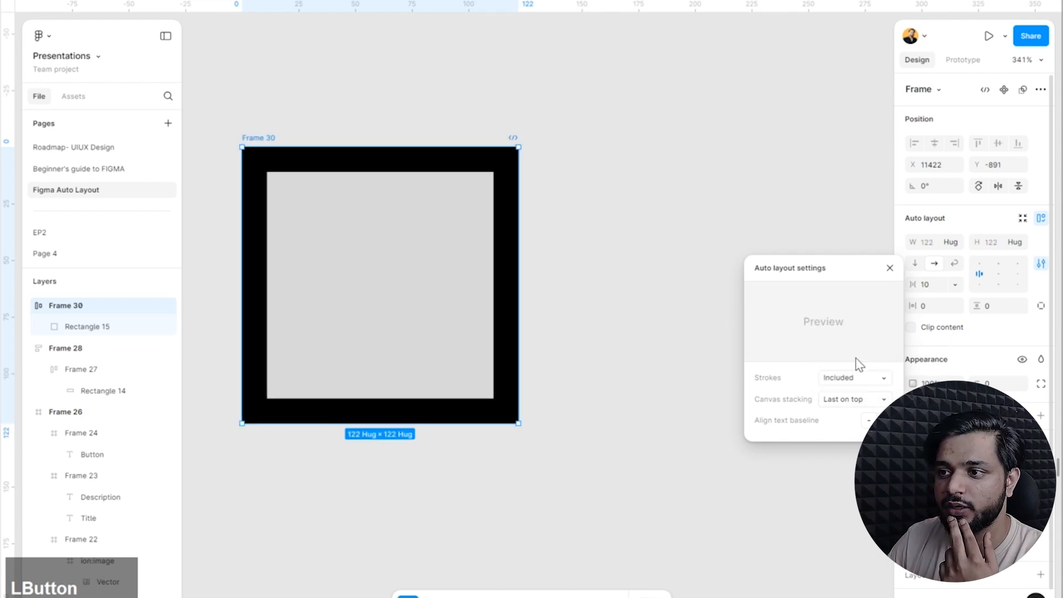
click(853, 378)
click(855, 395)
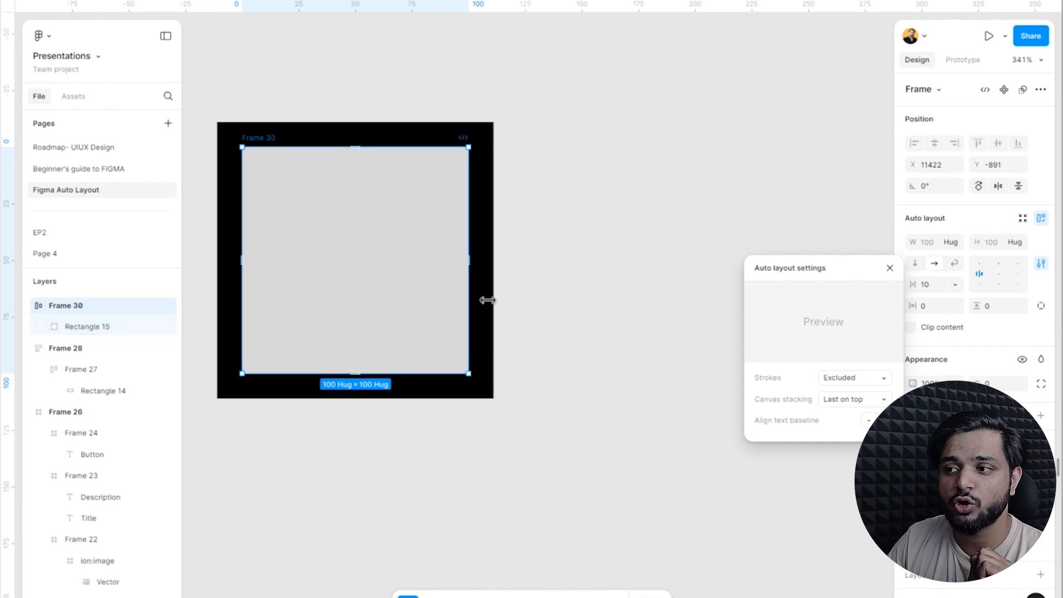
click(469, 149)
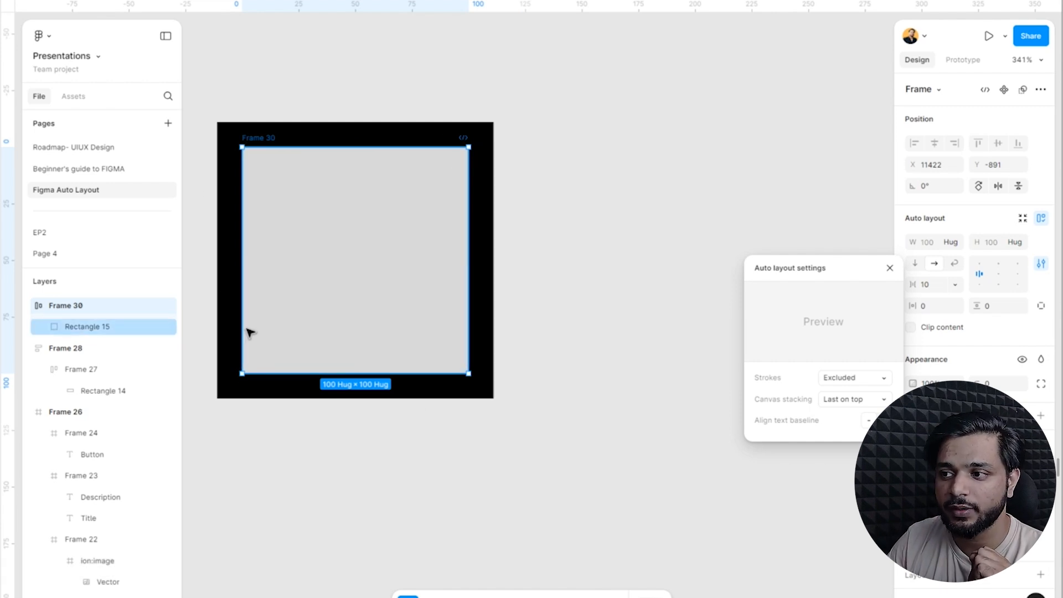
Set Frame 30's strokes back to Included in layout and deselect the frame.
click(884, 377)
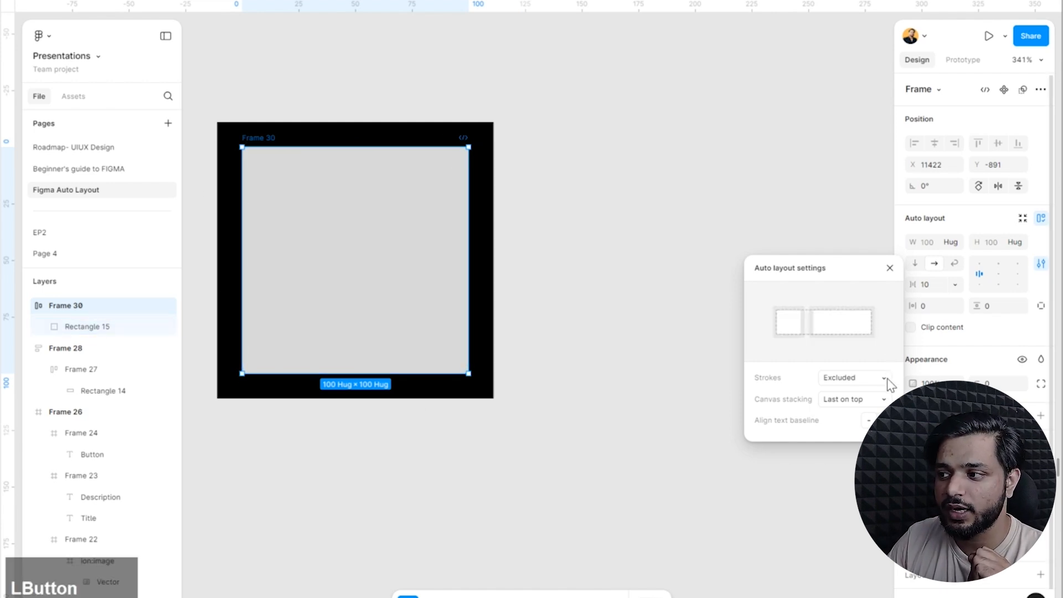
click(872, 363)
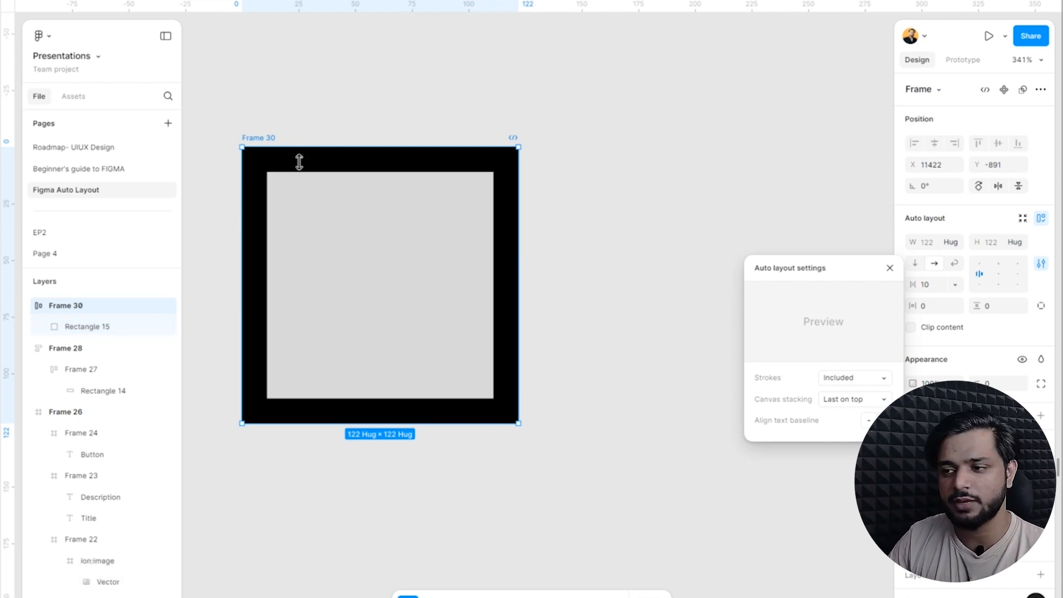
click(679, 221)
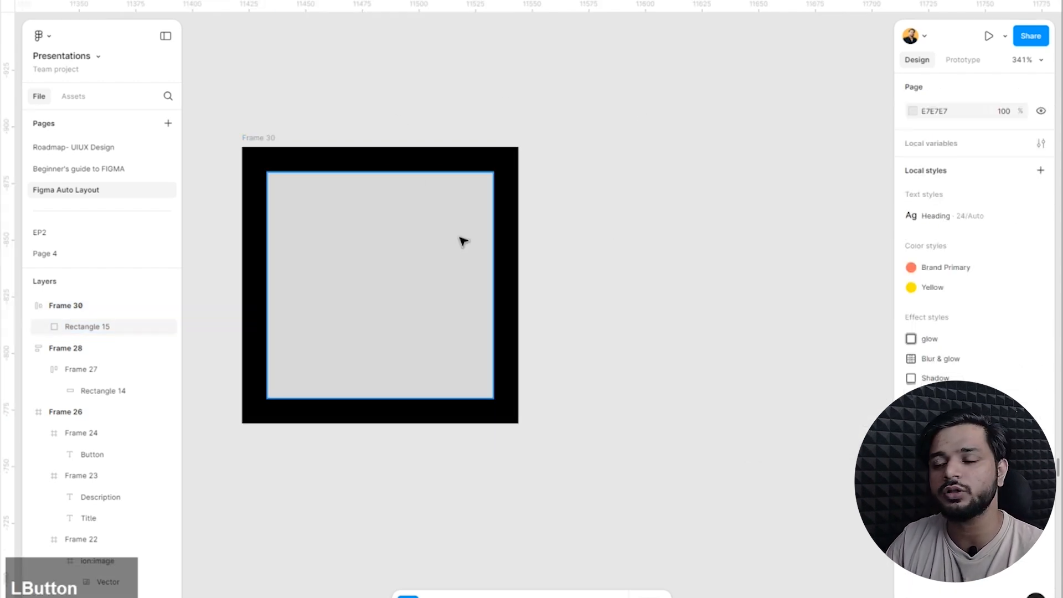
Duplicate the stroked rectangle inside Frame 30 so the two sit side by side.
scroll(408, 363, down, 6)
click(407, 343)
drag(400, 343, 637, 344)
click(569, 324)
click(470, 330)
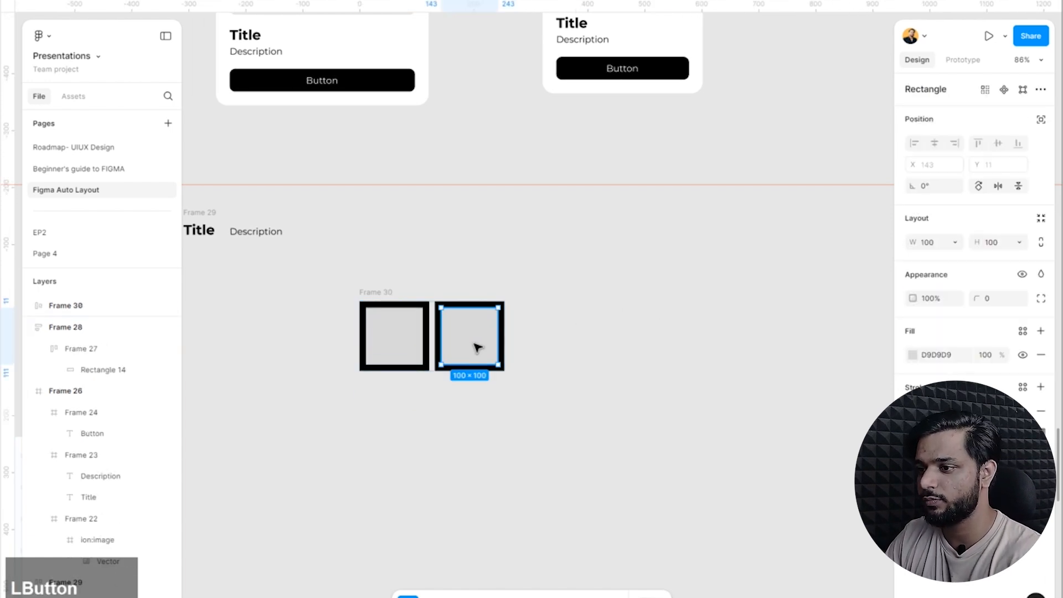
Place a copy of the second rectangle on the canvas below Frame 30 and remove its stroke.
drag(458, 376, 459, 471)
click(543, 434)
click(491, 450)
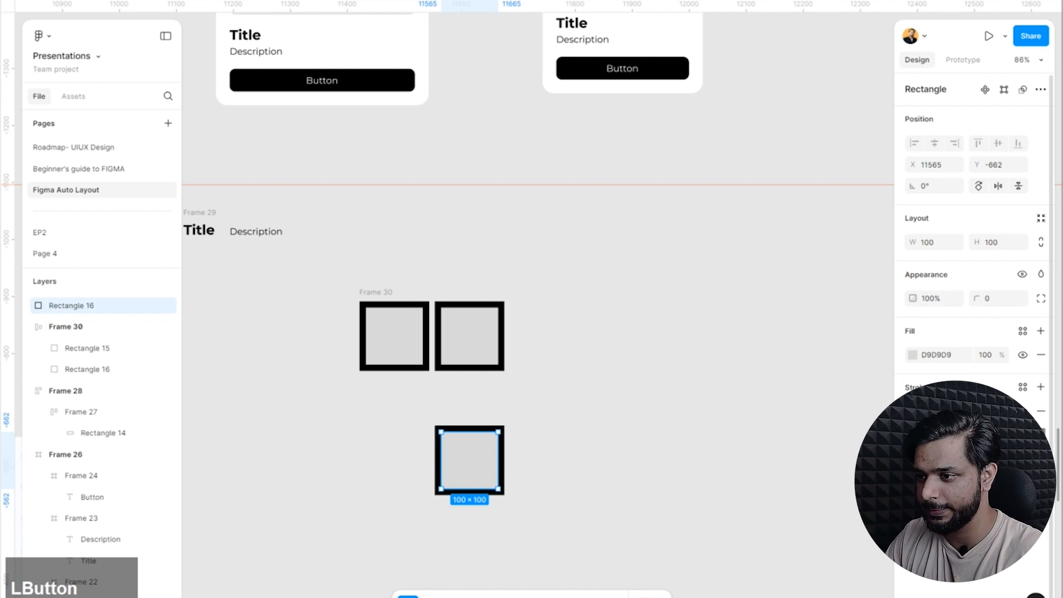
click(1041, 413)
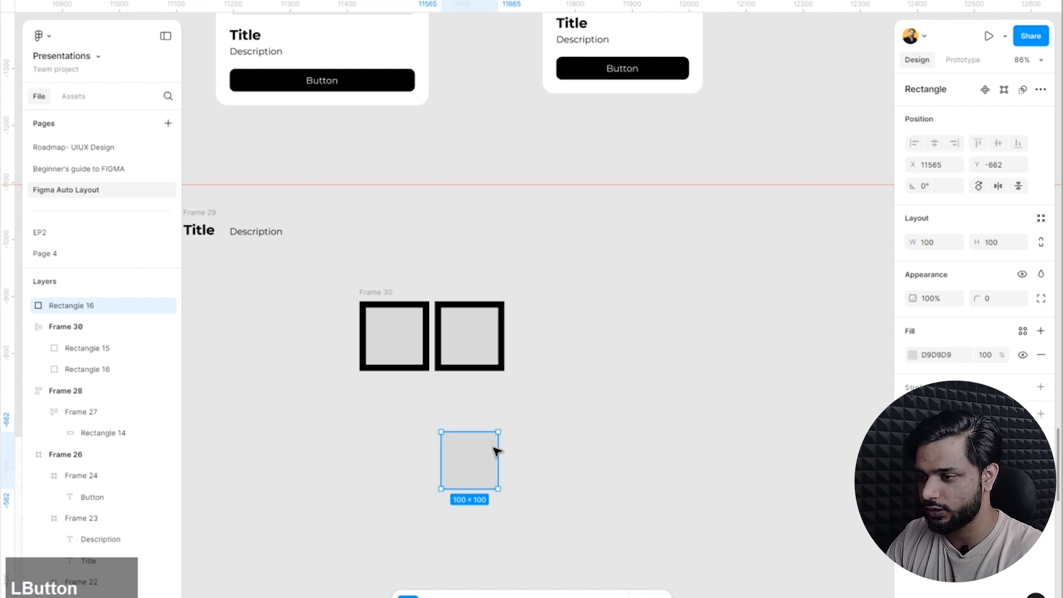
Give the copied rectangle a white FFFFFF fill and a corner radius of 80 to make it a circle.
click(913, 355)
drag(830, 344, 624, 211)
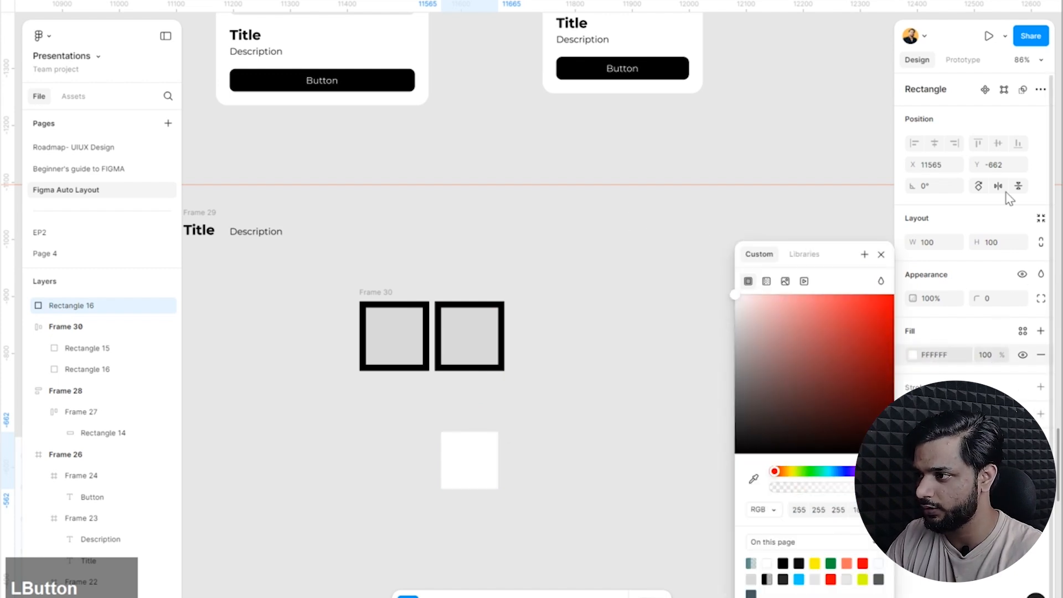
click(1002, 299)
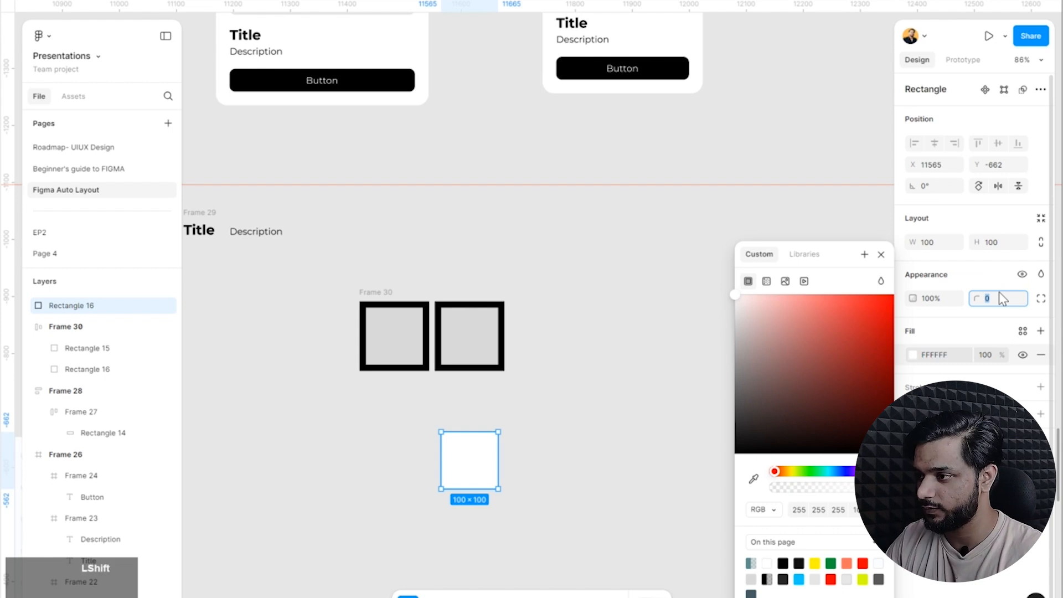
key(shift+Up)
key(shift+Up)
key(shift+Up)
key(shift+Up)
key(shift+Up)
key(shift+Up)
key(shift+Up)
key(shift+Up)
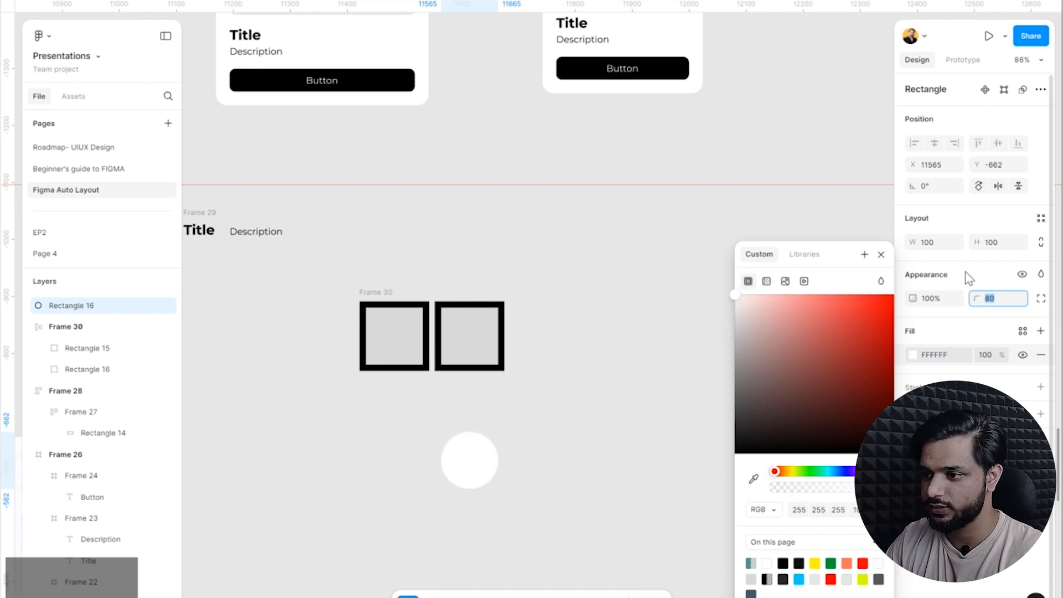
click(554, 516)
Duplicate the white circle to its right so that the copy partly overlaps it.
scroll(600, 441, up, 6)
click(459, 446)
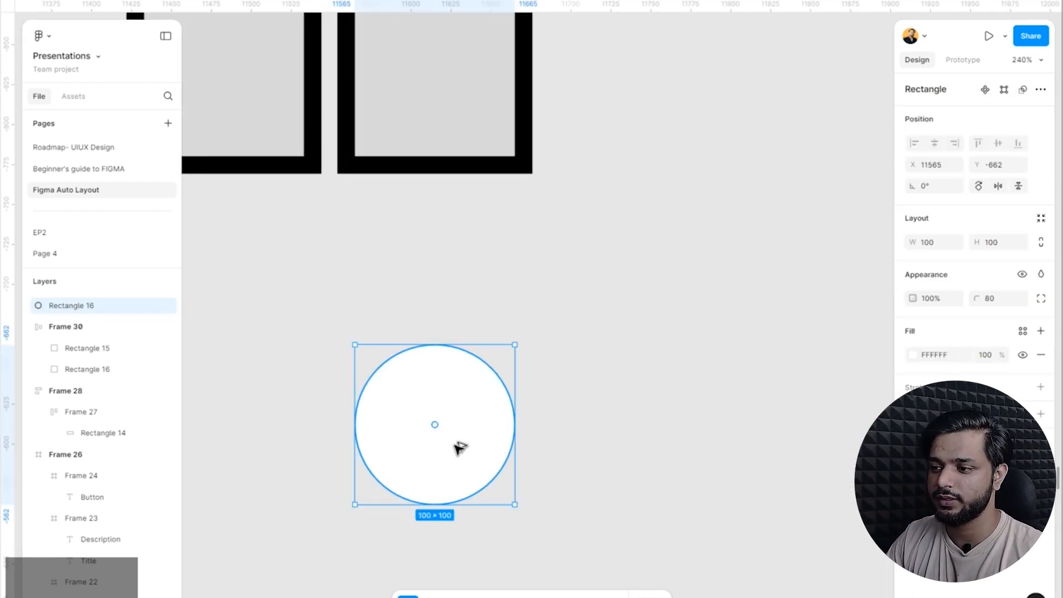
drag(459, 446, 555, 436)
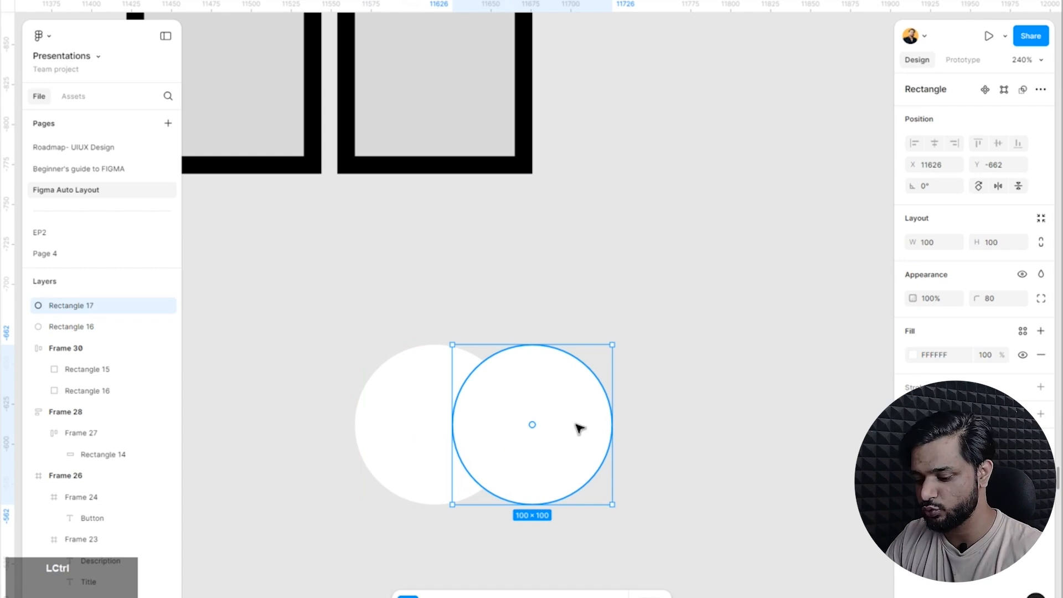
key(ctrl+f)
click(573, 425)
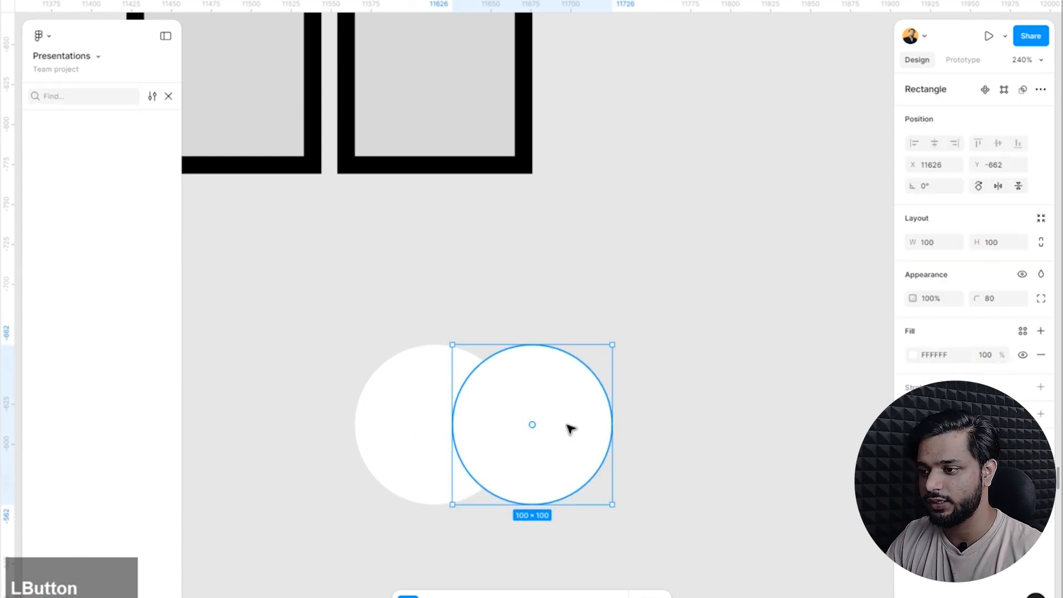
key(ctrl+z)
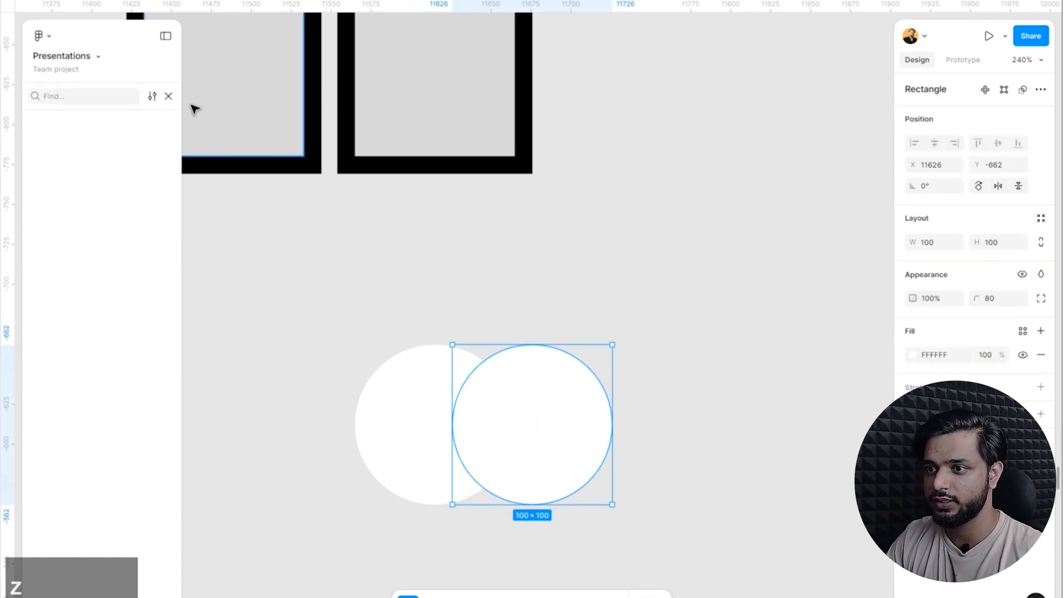
click(168, 97)
Add two more overlapping copies to the right, forming a row of four white circles.
drag(533, 425, 675, 427)
click(674, 428)
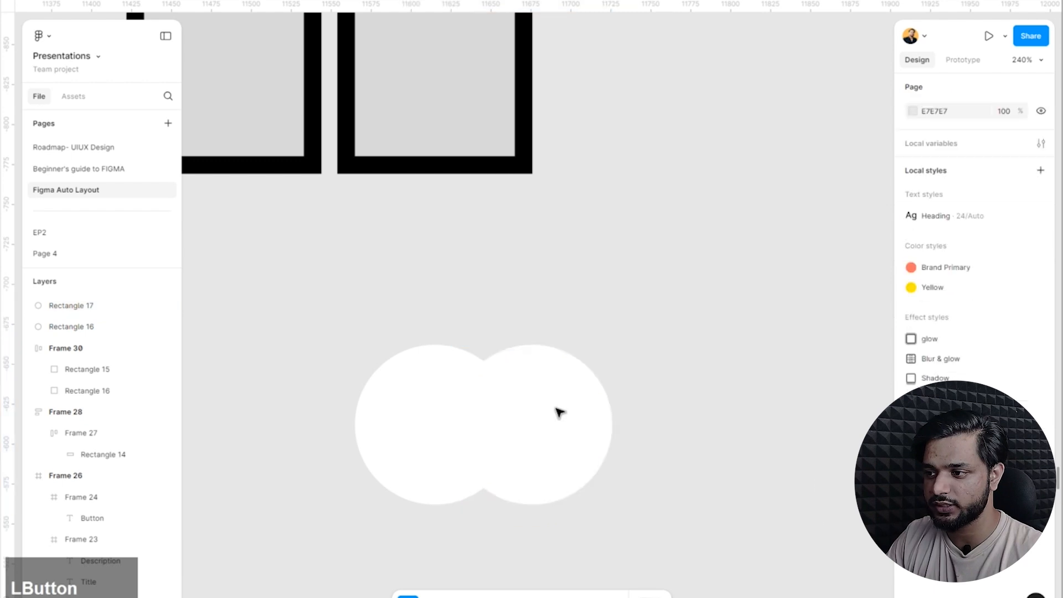
drag(526, 429, 683, 425)
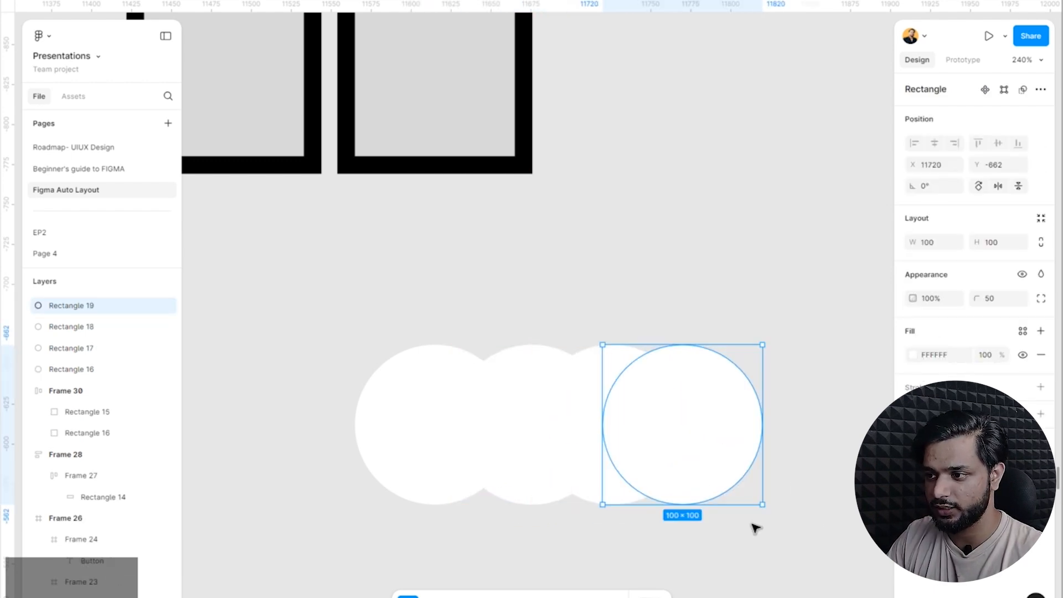
Select all four circles and wrap them in a horizontal auto layout frame.
drag(797, 561, 368, 417)
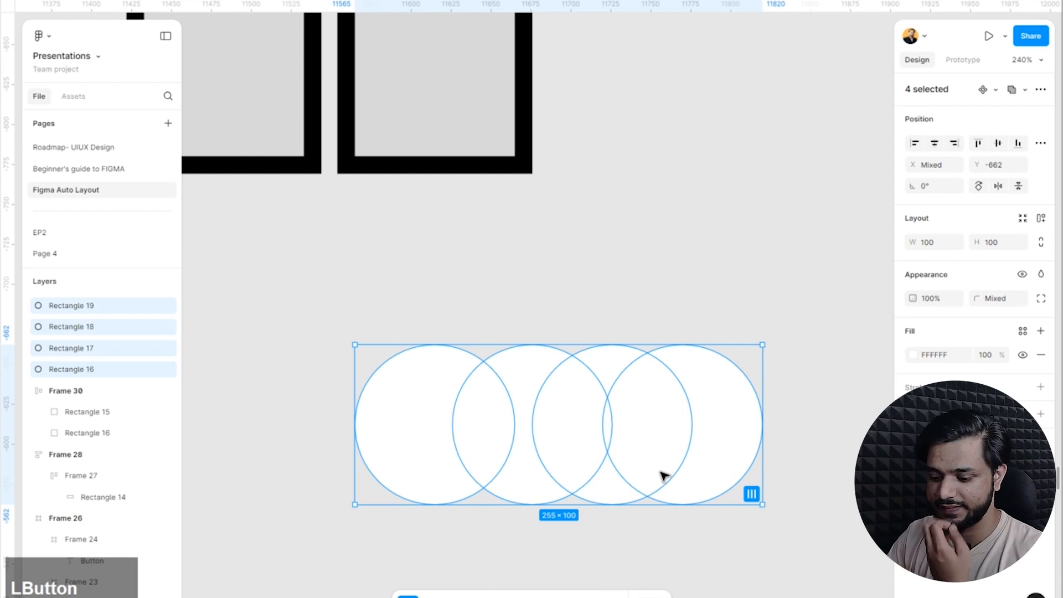
key(shift+a)
scroll(457, 433, down, 3)
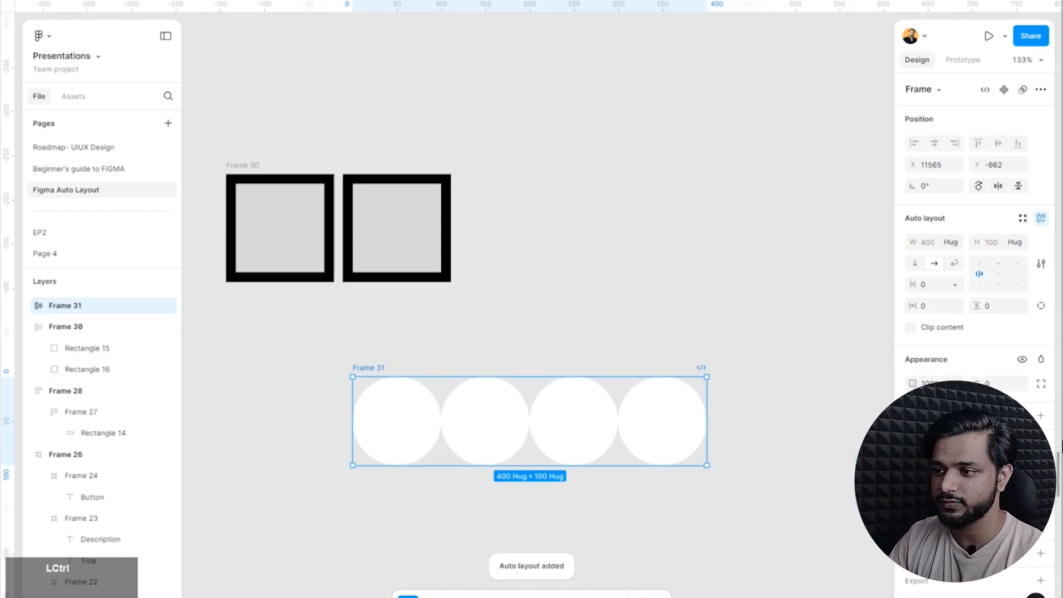
click(1044, 265)
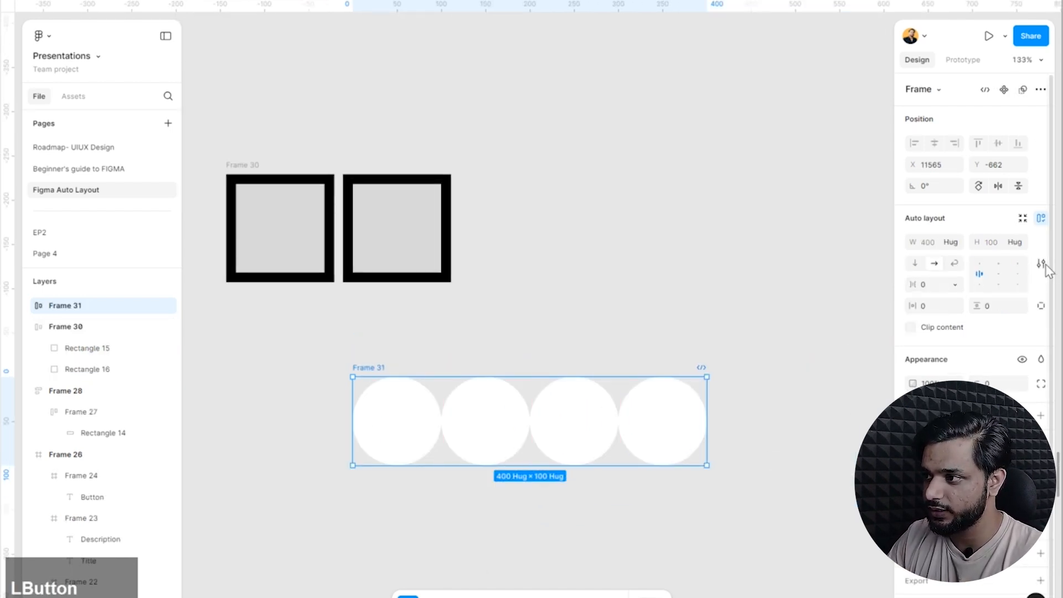
Fill the second circle with light red and the third circle with a slightly stronger red.
click(485, 420)
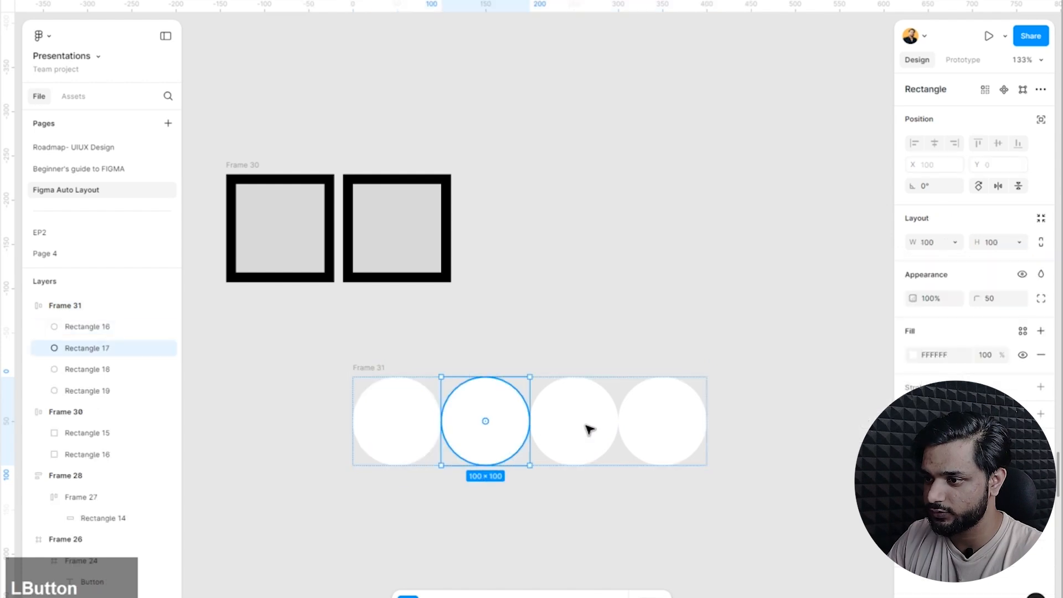
click(912, 354)
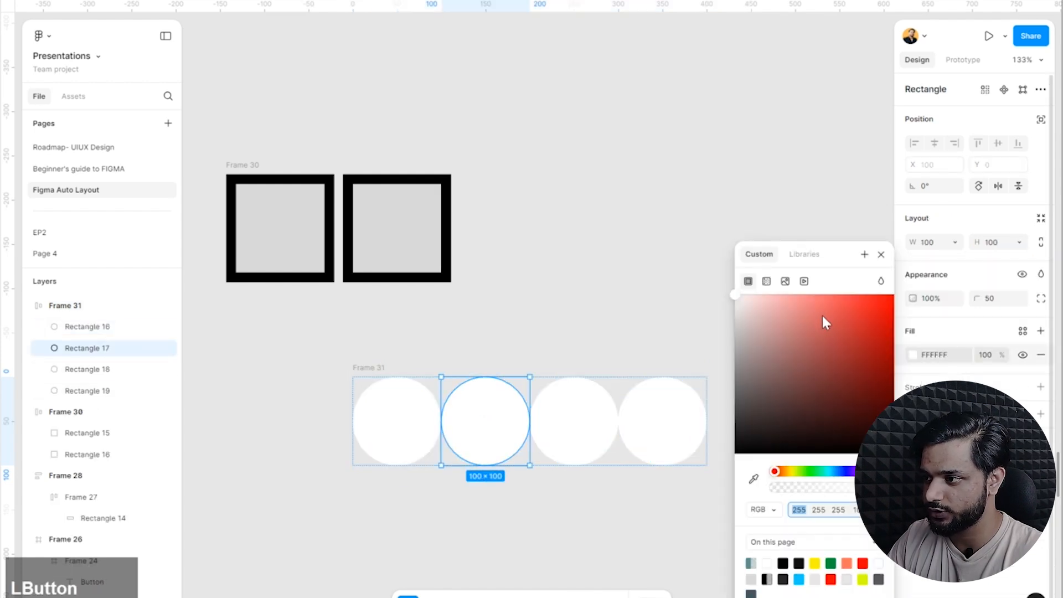
click(827, 323)
click(590, 408)
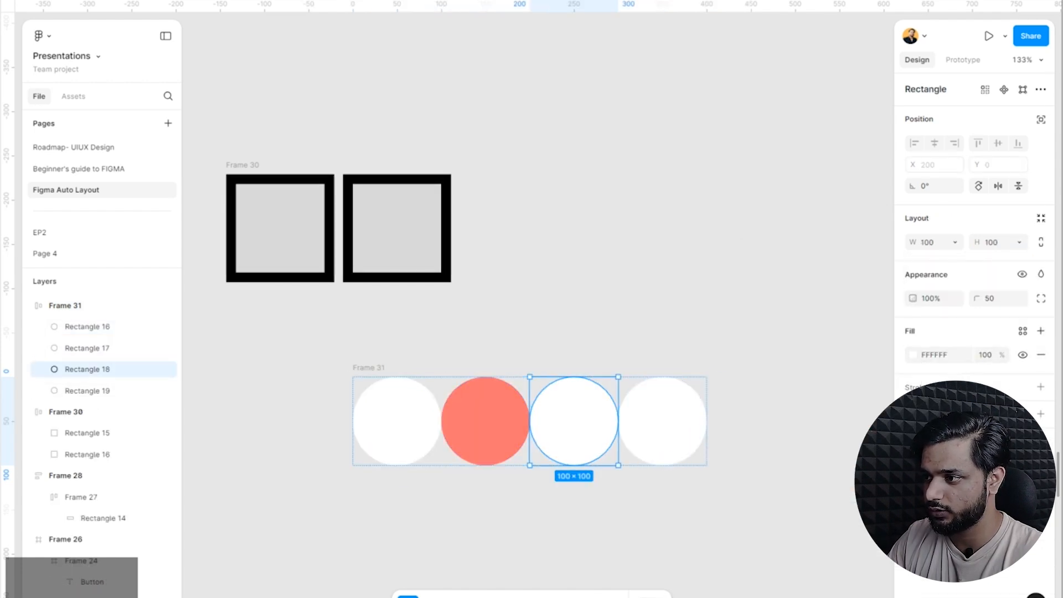
click(915, 357)
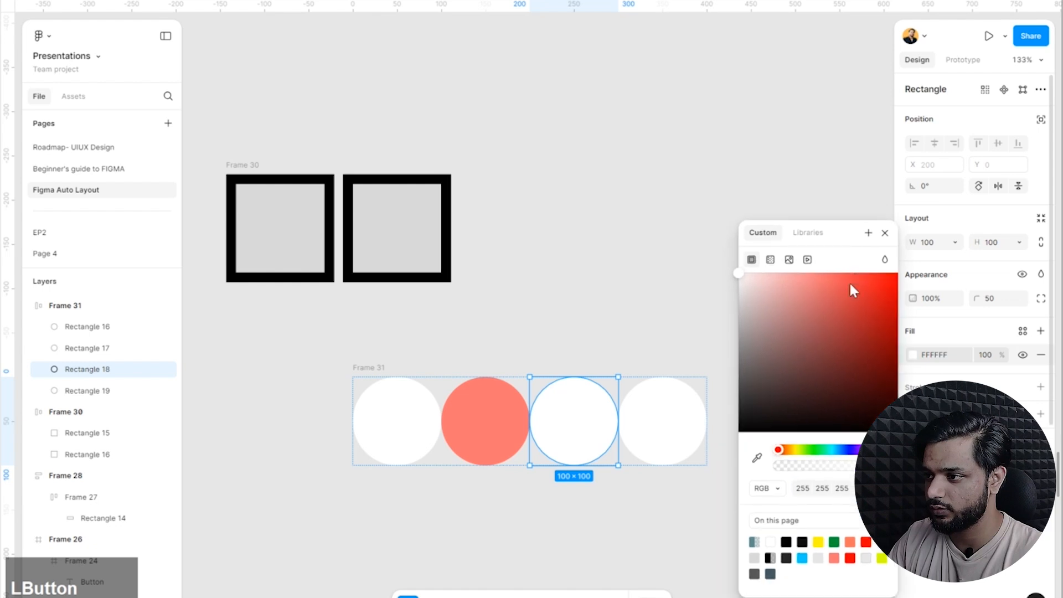
click(835, 274)
Fill the fourth circle with bright red and deselect it.
click(687, 417)
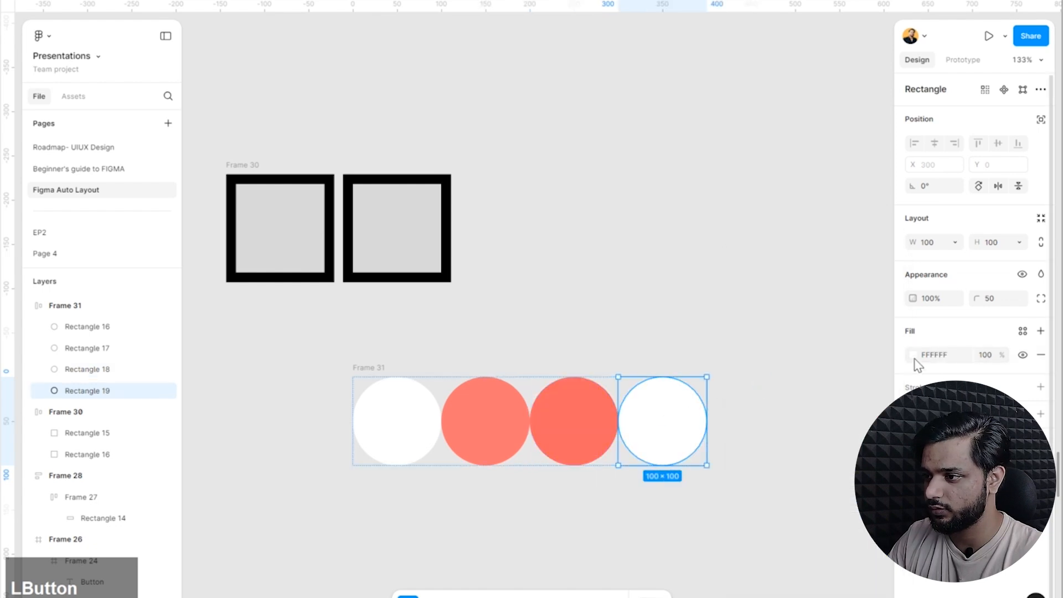
click(916, 358)
drag(854, 304, 916, 242)
click(665, 98)
Open the circle frame's advanced auto layout settings and look through the canvas stacking options.
scroll(559, 354, down, 2)
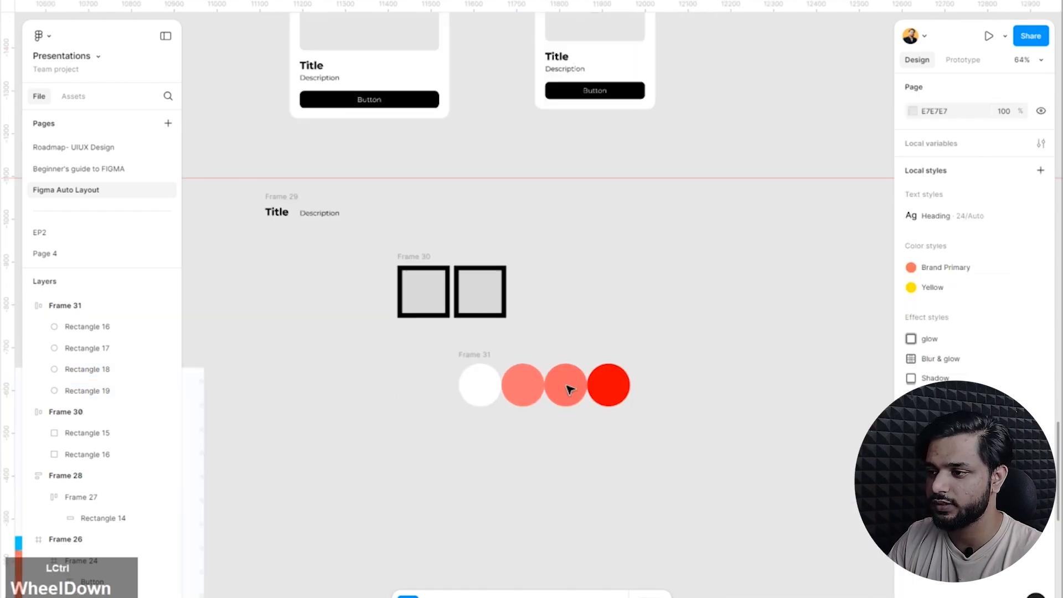
scroll(567, 386, up, 2)
click(369, 336)
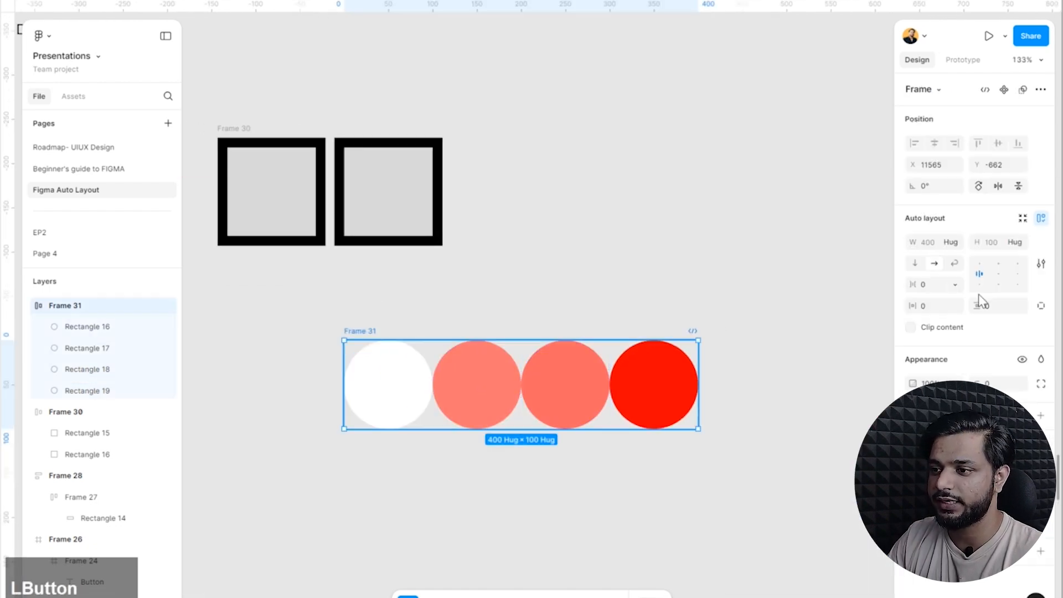
click(1041, 264)
click(880, 406)
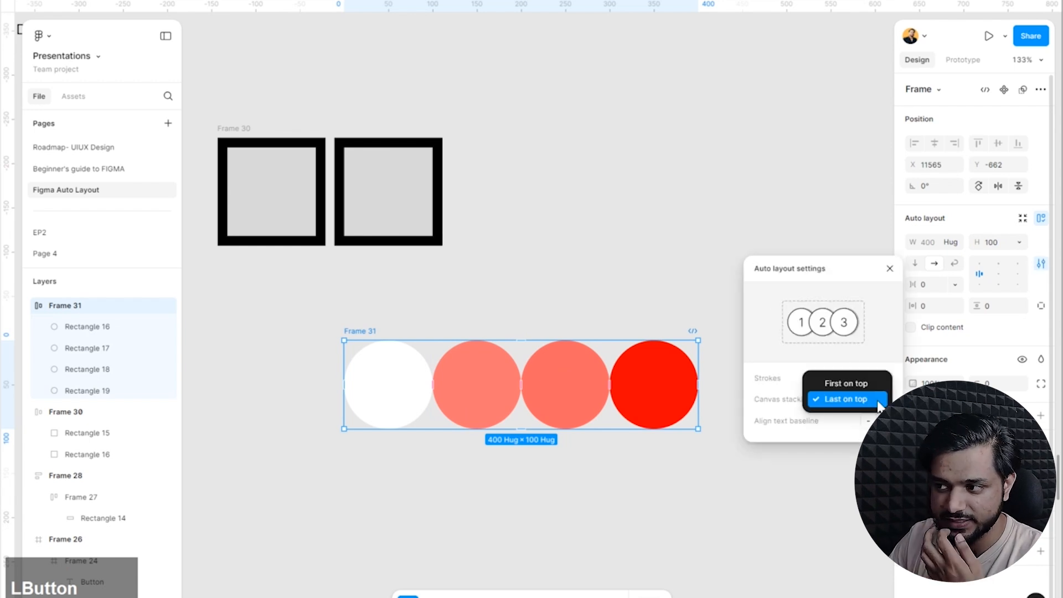
click(284, 342)
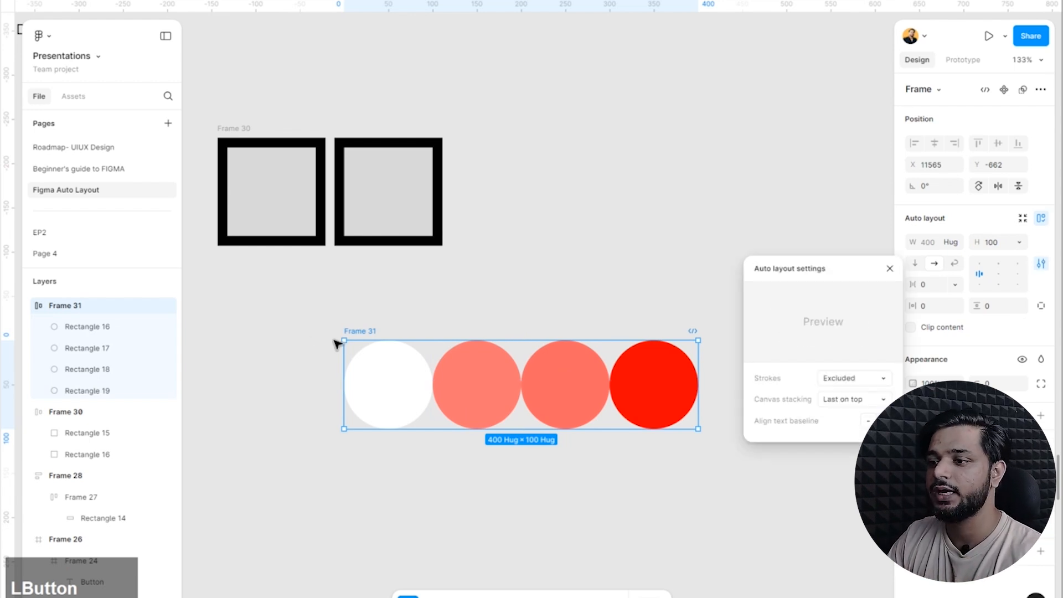
click(675, 187)
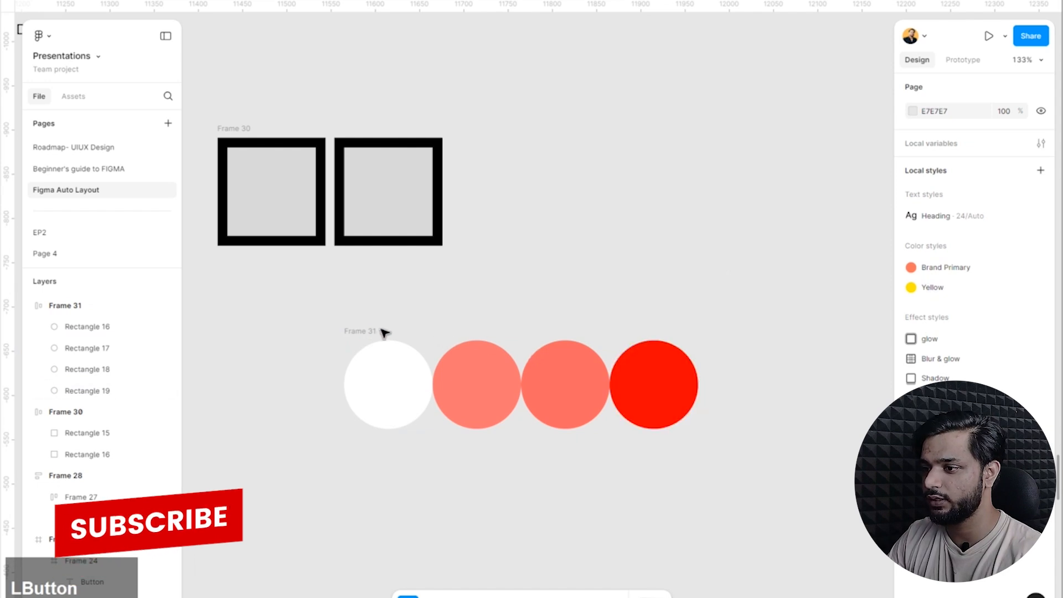
Set the circle frame's horizontal gap to -42 so the circles overlap, and deselect the frame.
click(380, 332)
click(928, 284)
key(Down)
key(Down)
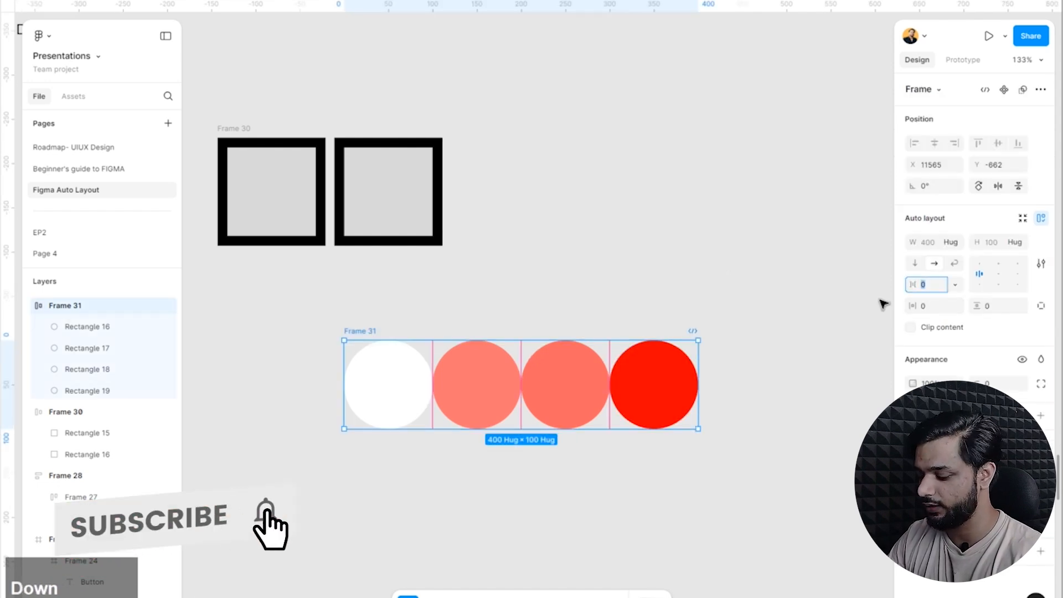
key(Down)
key(Down)
key(Down)
key(Down)
key(Down)
key(Down)
key(Down)
key(Down)
key(Down)
key(Down)
key(Down)
key(Down)
key(Down)
key(Down)
key(Down)
key(Down)
key(Down)
key(Down)
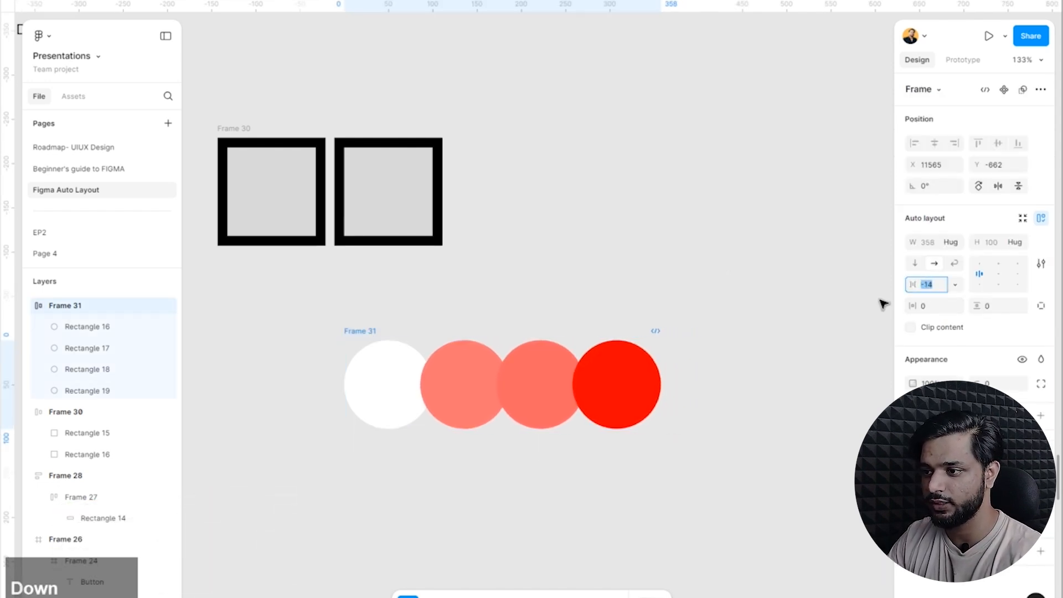
key(Down)
key(Down)
key(Down)
key(Down)
key(Down)
key(Down)
key(Down)
key(Down)
key(Down)
key(Down)
key(Down)
key(Down)
key(Down)
key(Down)
key(Down)
key(Down)
key(Down)
key(Down)
key(Down)
key(Down)
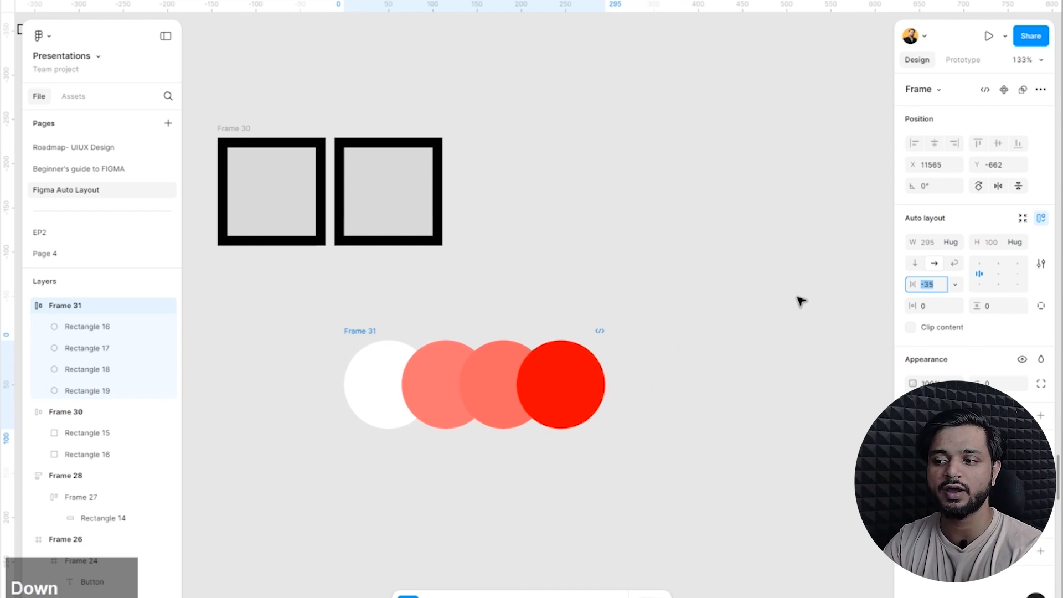
click(361, 331)
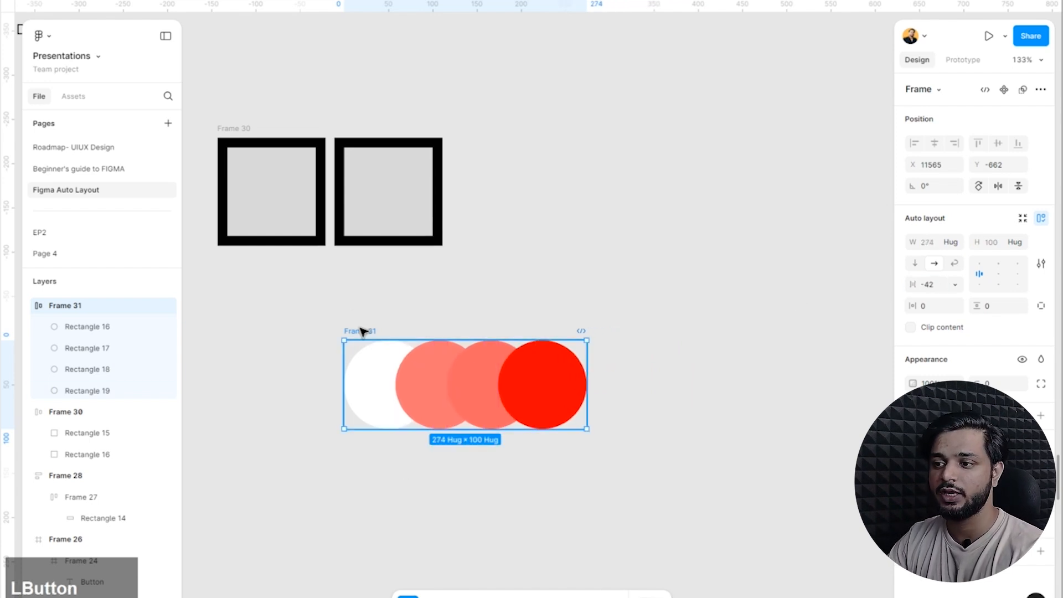
click(679, 320)
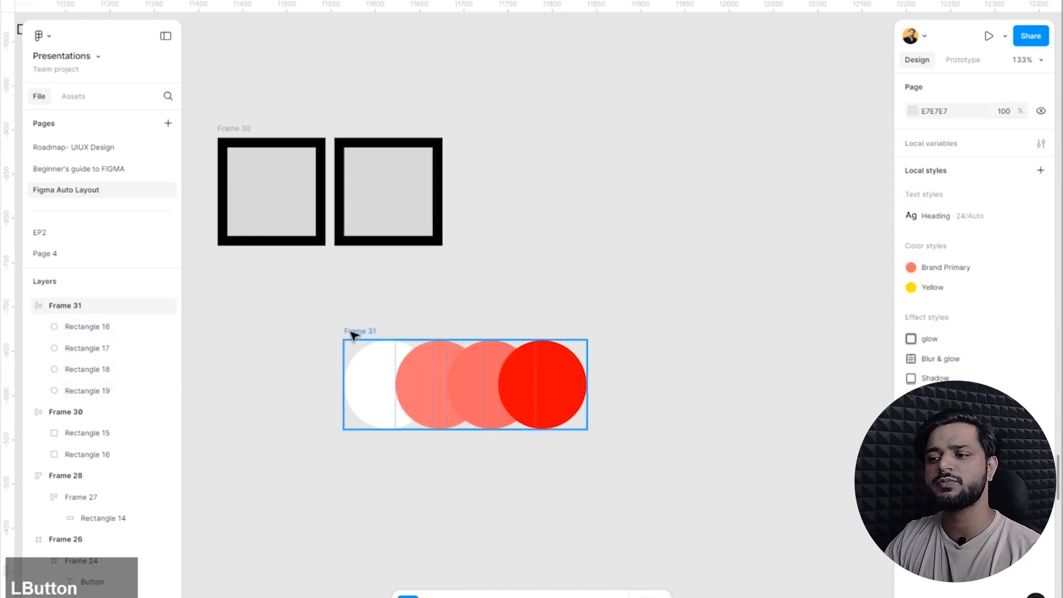
Set the circle frame's canvas stacking to First on top in its advanced auto layout settings.
click(354, 332)
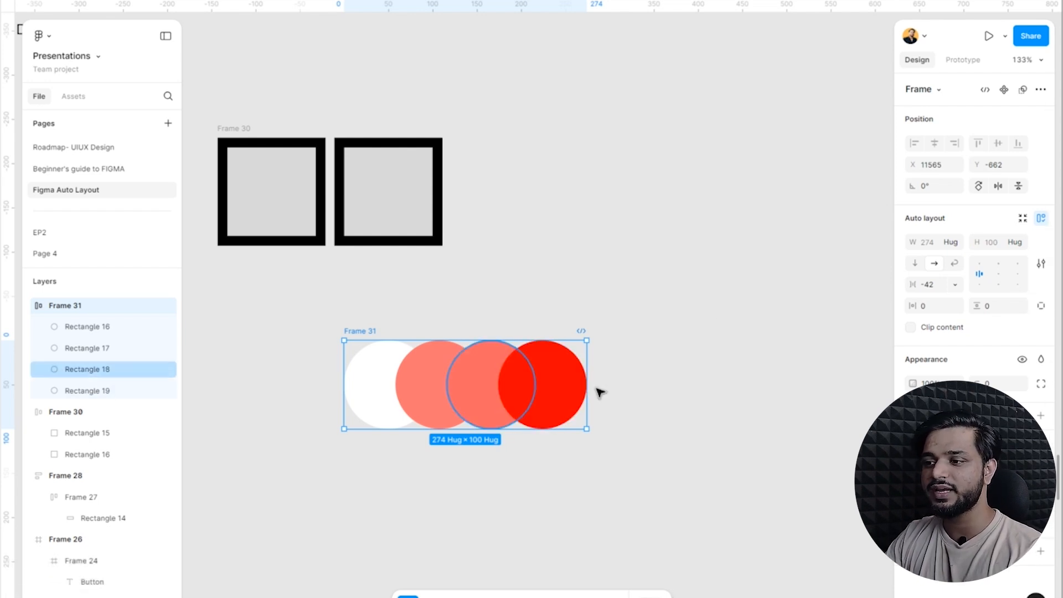
click(1041, 263)
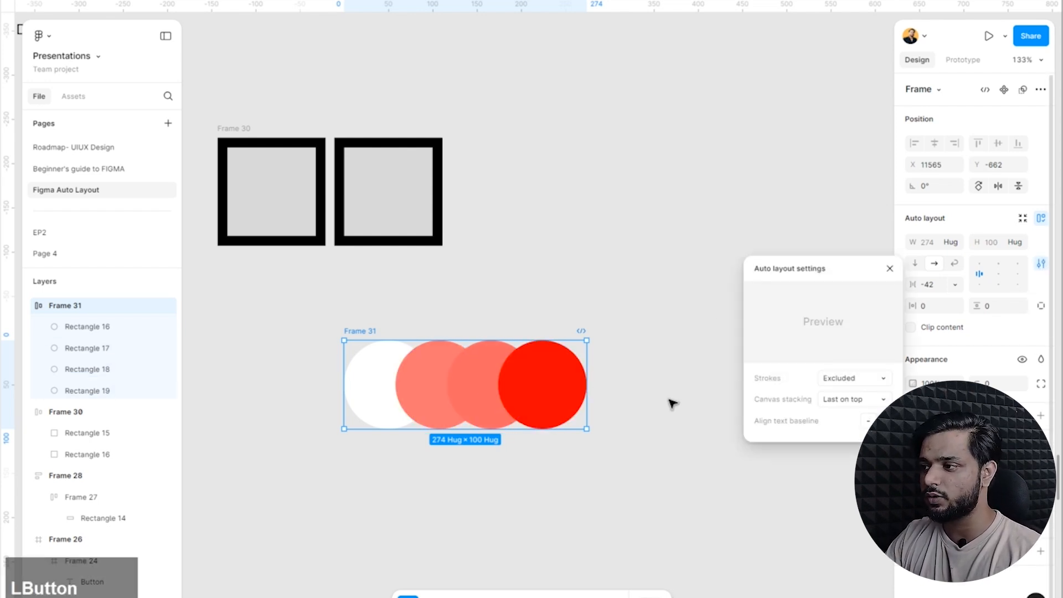
click(842, 378)
click(843, 398)
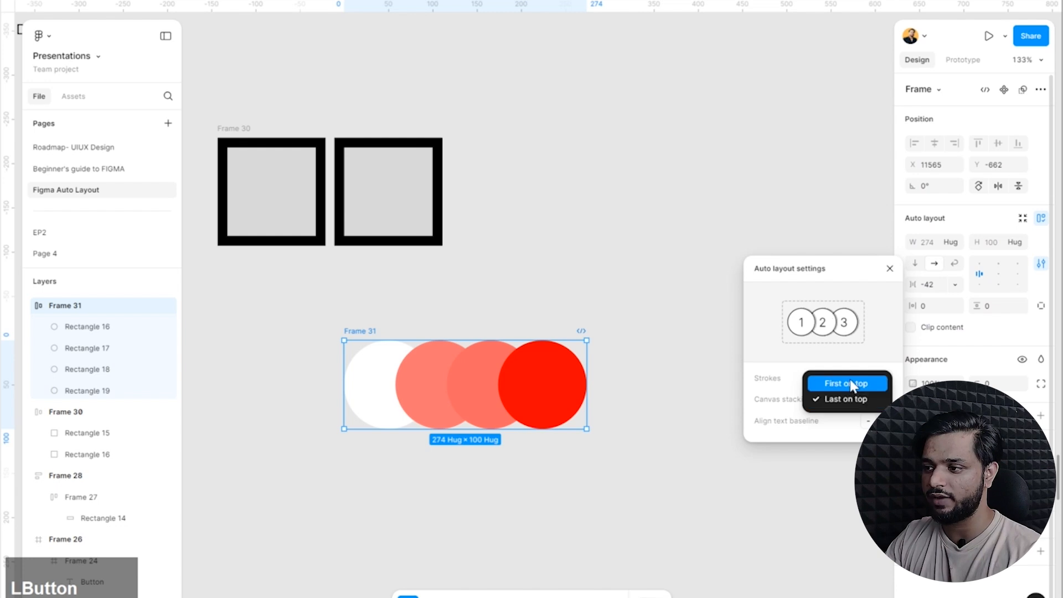
click(850, 384)
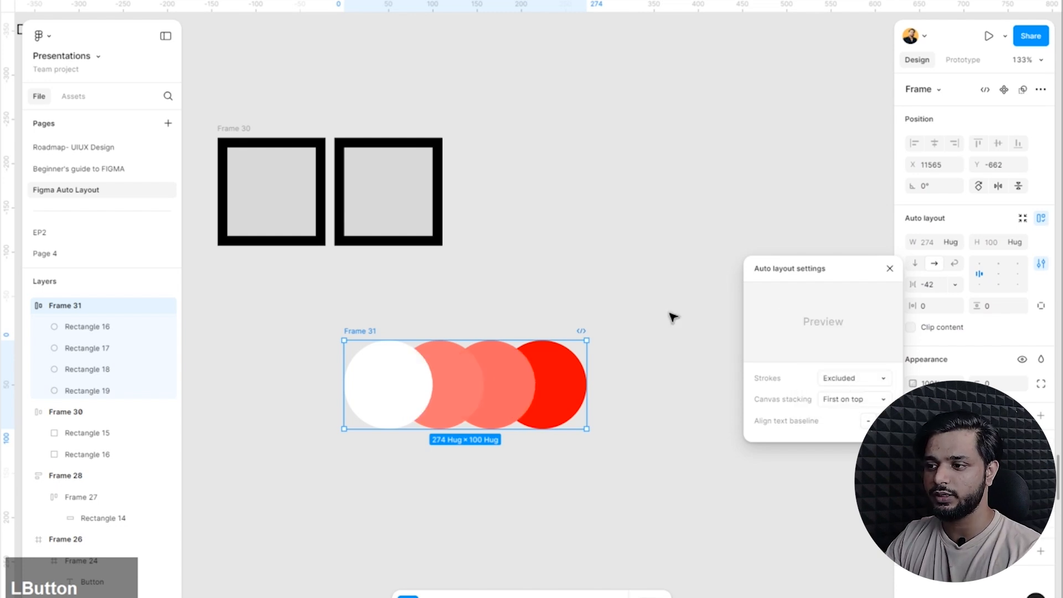
Switch the circle frame's canvas stacking to Last on top and back to First on top, and deselect it.
click(880, 399)
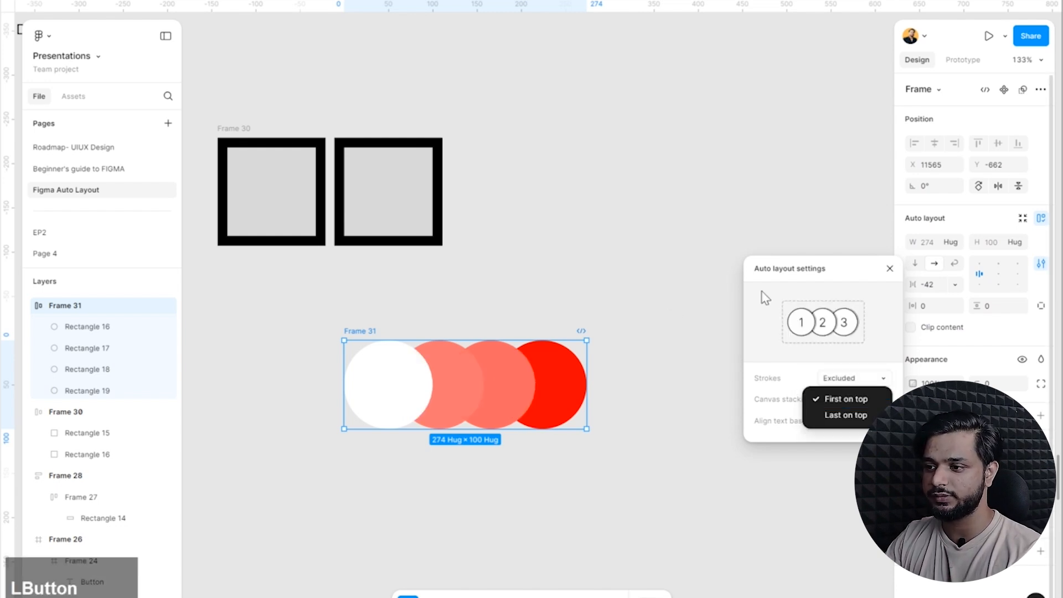
click(866, 415)
click(860, 398)
click(868, 381)
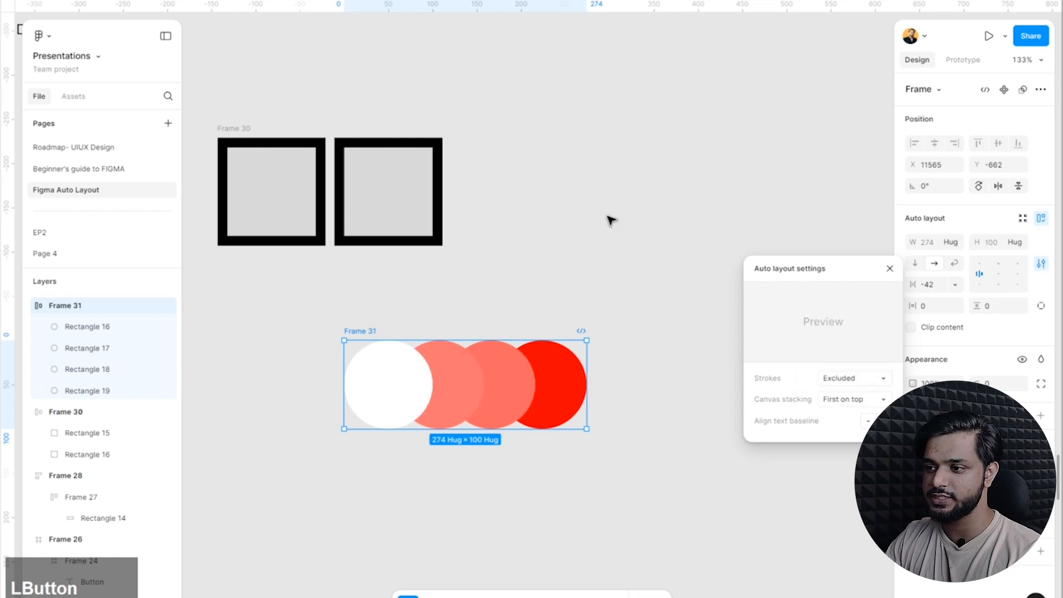
click(553, 271)
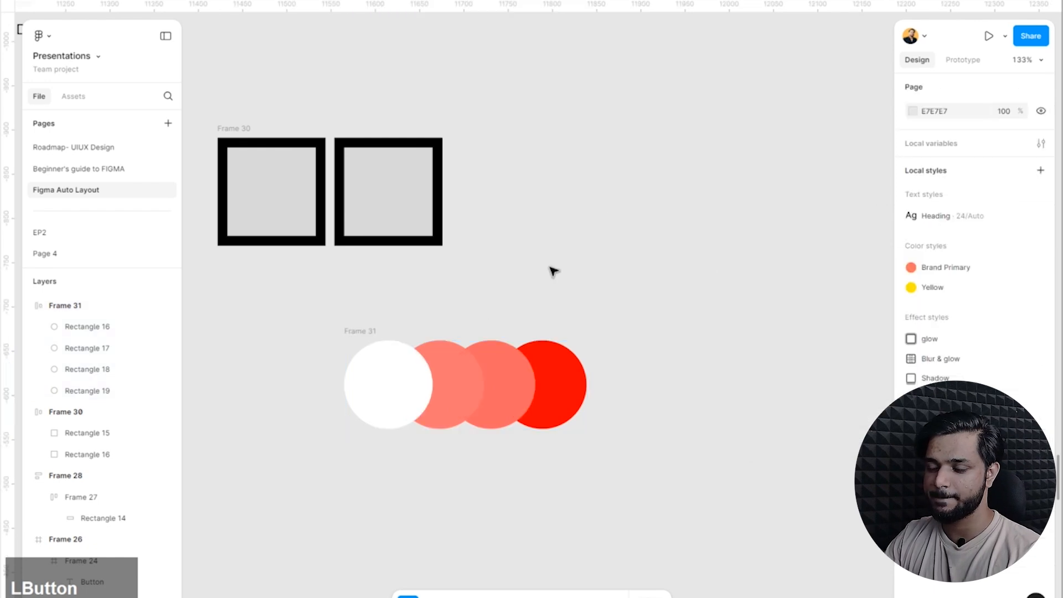
Delete the frame containing the four overlapping circles.
click(389, 340)
drag(741, 321, 300, 505)
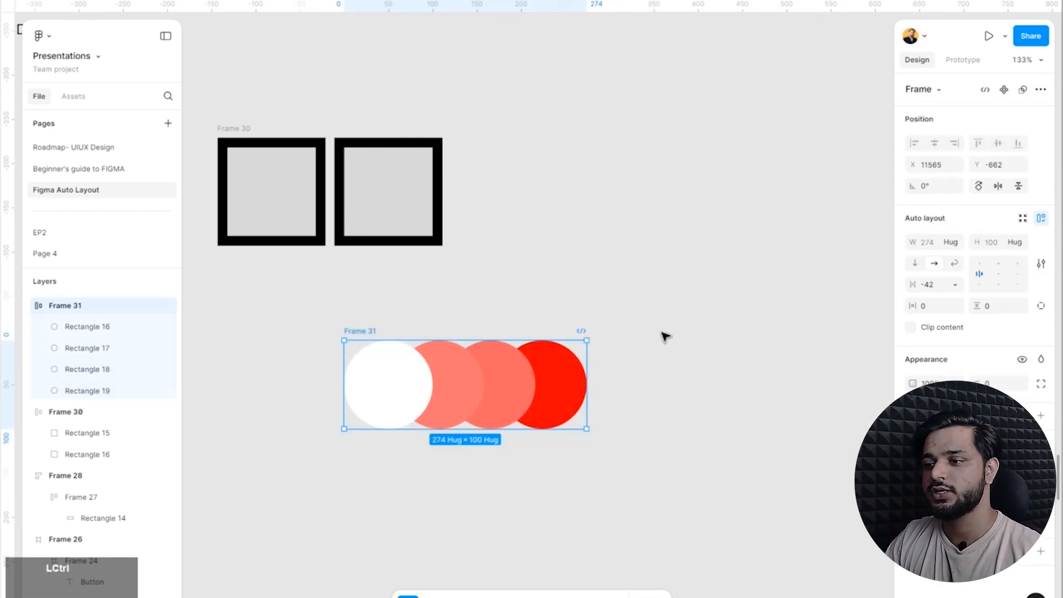
scroll(557, 441, down, 5)
scroll(556, 441, up, 3)
key(Delete)
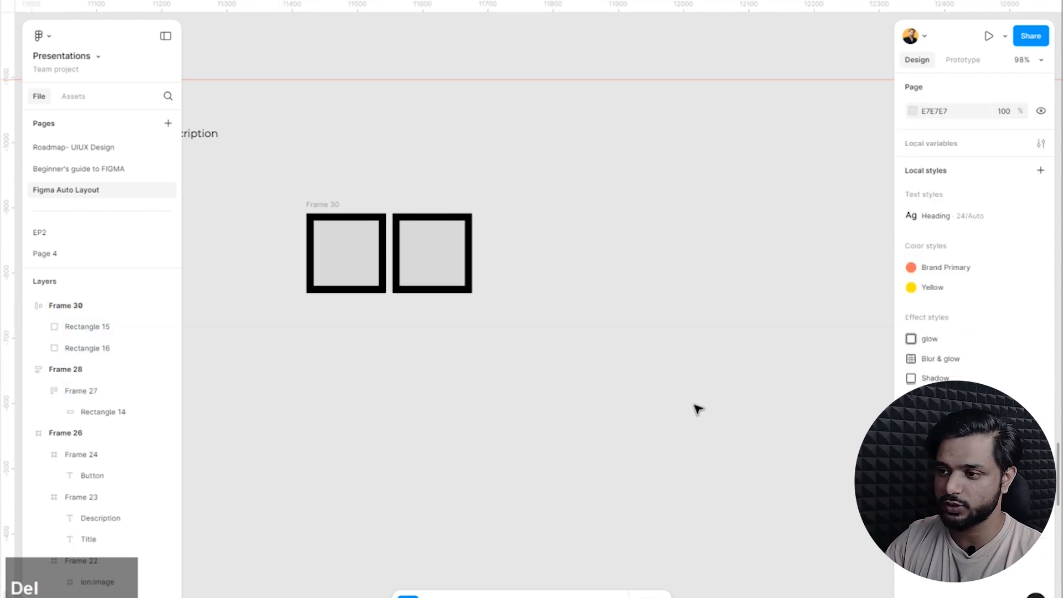
Delete the Title and Description text frame together with the frame of two black-stroked squares.
scroll(515, 235, down, 5)
drag(516, 233, 318, 353)
key(Delete)
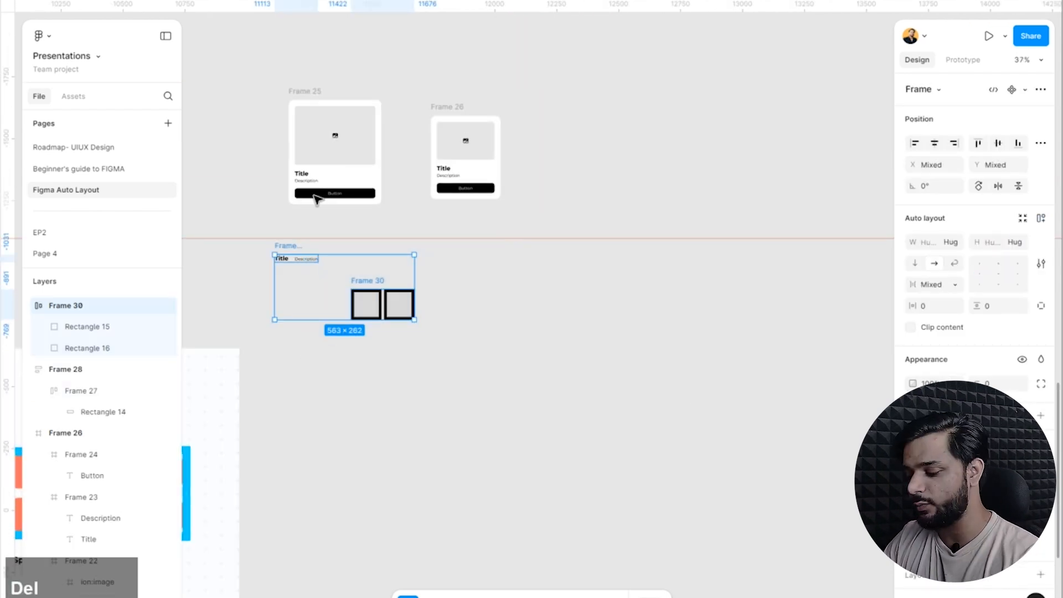
click(329, 246)
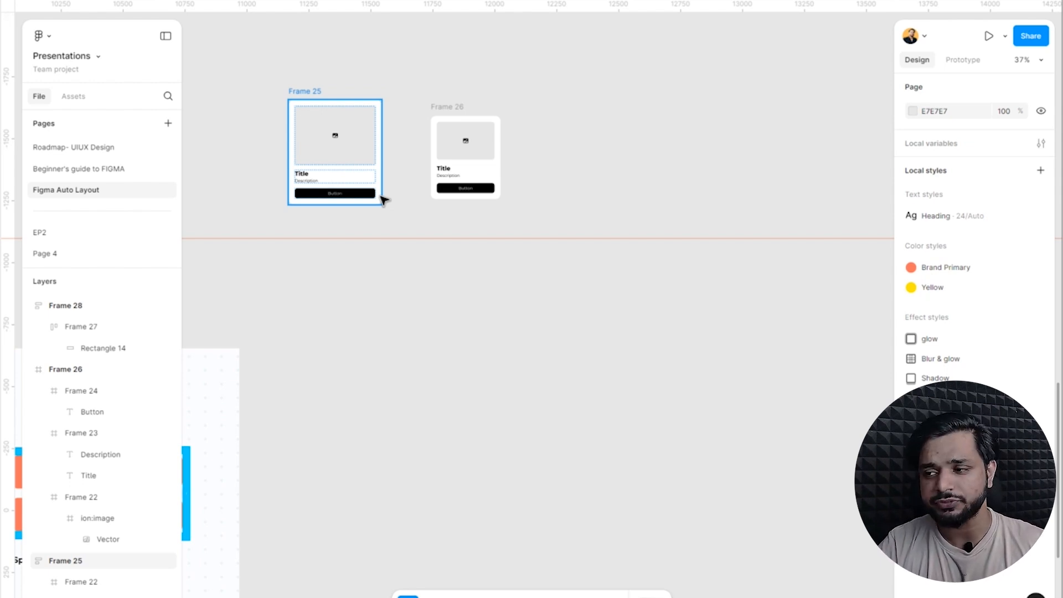
Switch the file to Dev Mode with both card frames in view.
click(550, 344)
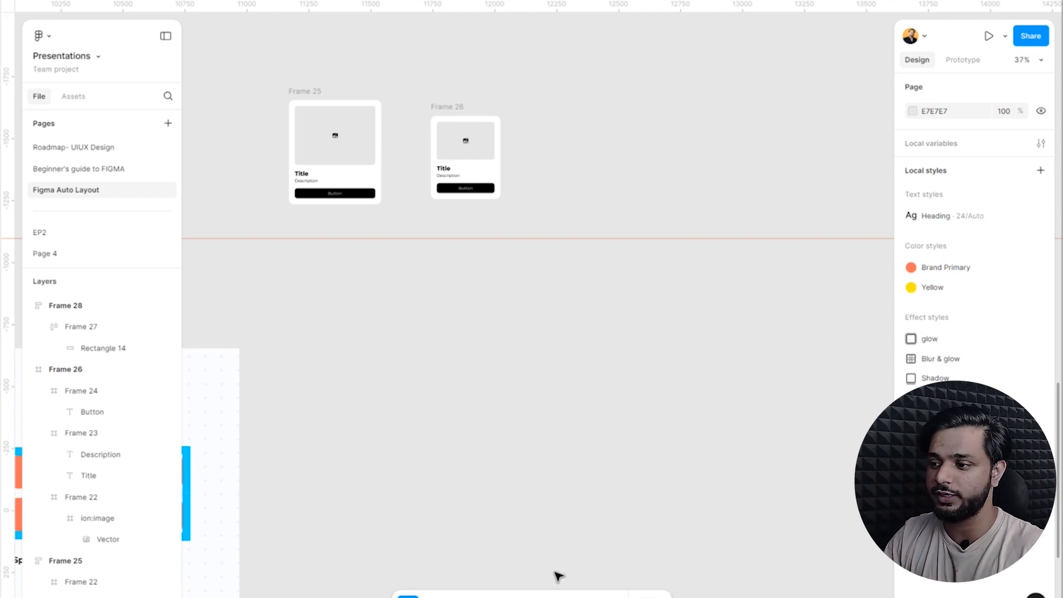
click(649, 597)
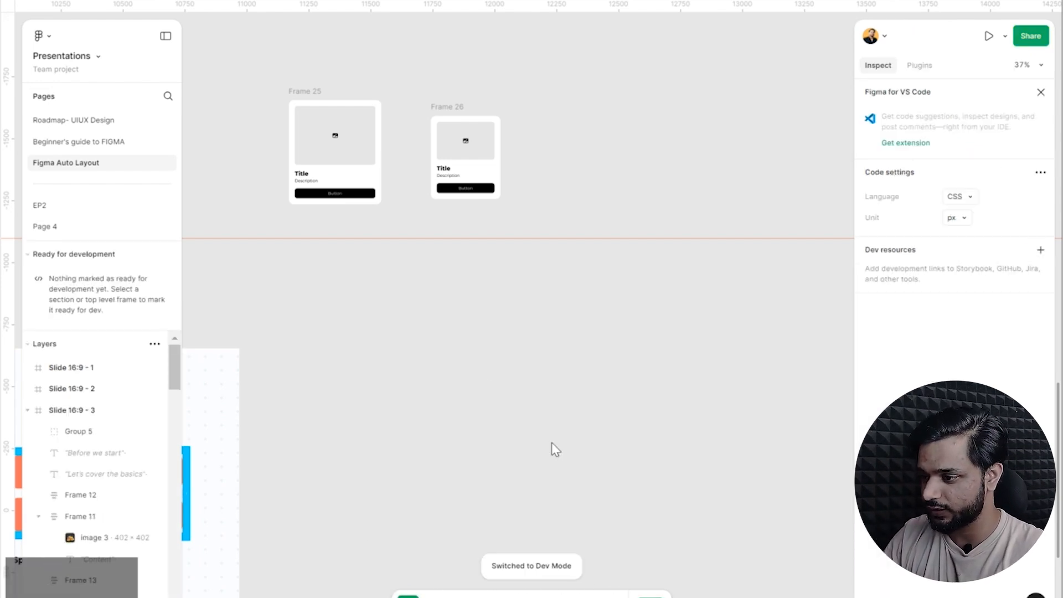
click(484, 387)
ctrl+scroll(368, 142, up, 5)
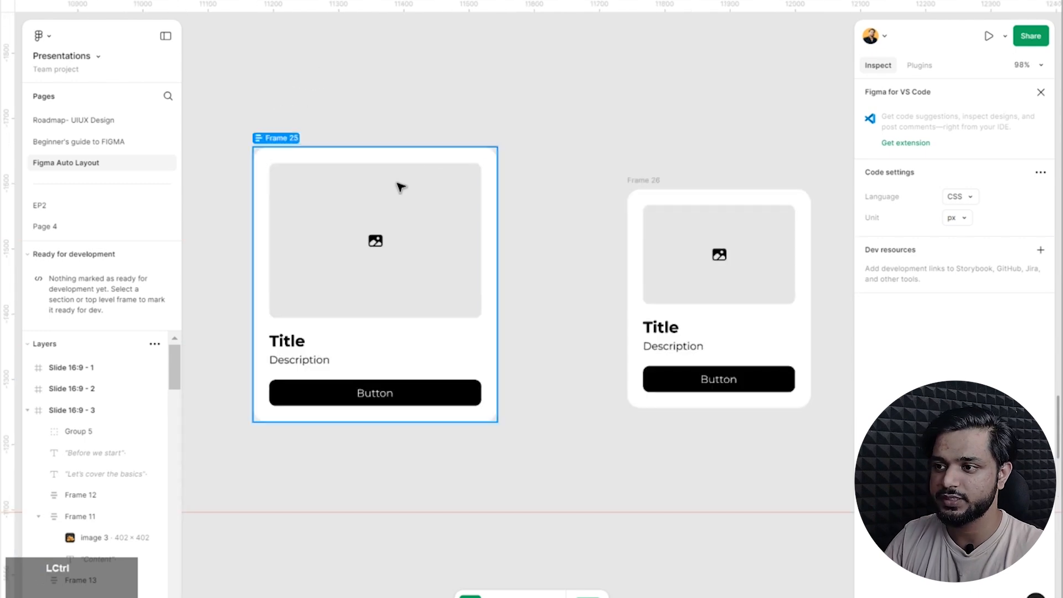
key(ctrl+backslash)
key(ctrl+backslash)
ctrl+scroll(570, 311, down, 2)
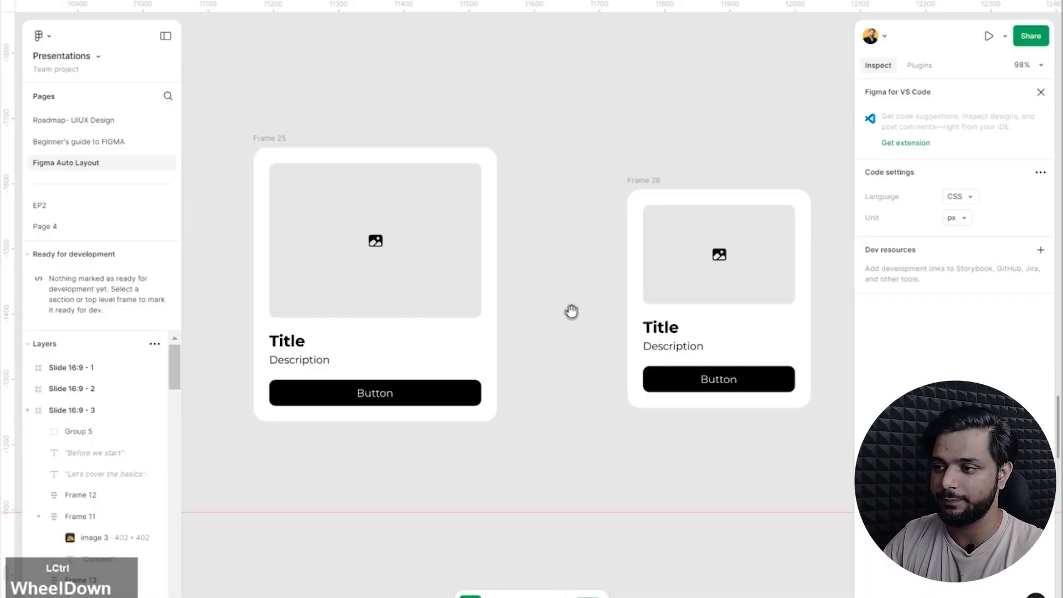
ctrl+scroll(461, 290, up, 3)
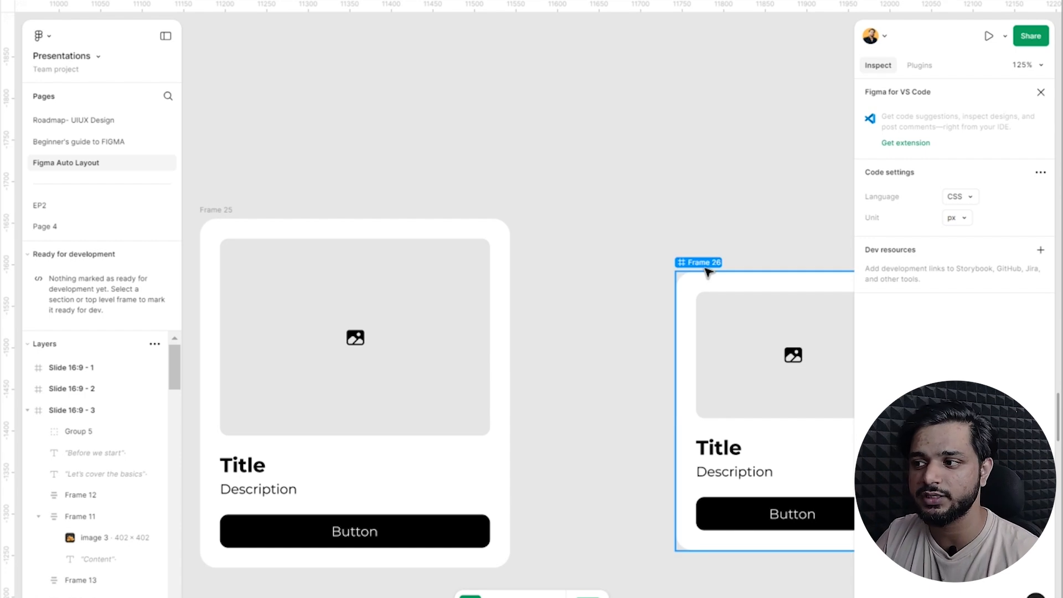
drag(739, 277, 511, 200)
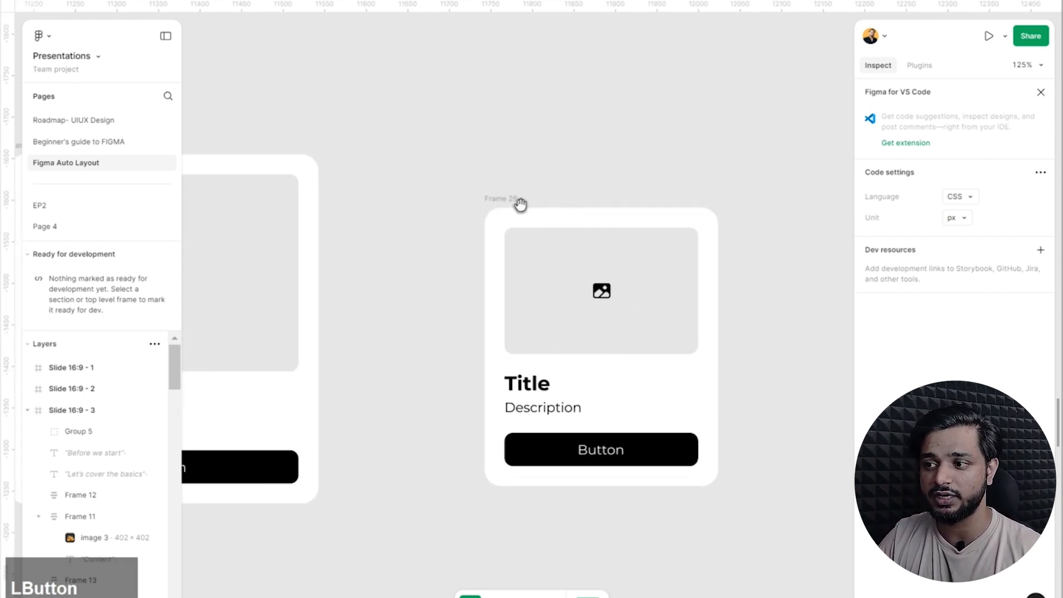
Compare the padding, spacing and layer structure of the Frame 26 and Frame 25 cards in the Dev Mode inspector.
click(529, 195)
scroll(681, 410, down, 5)
scroll(795, 285, up, 3)
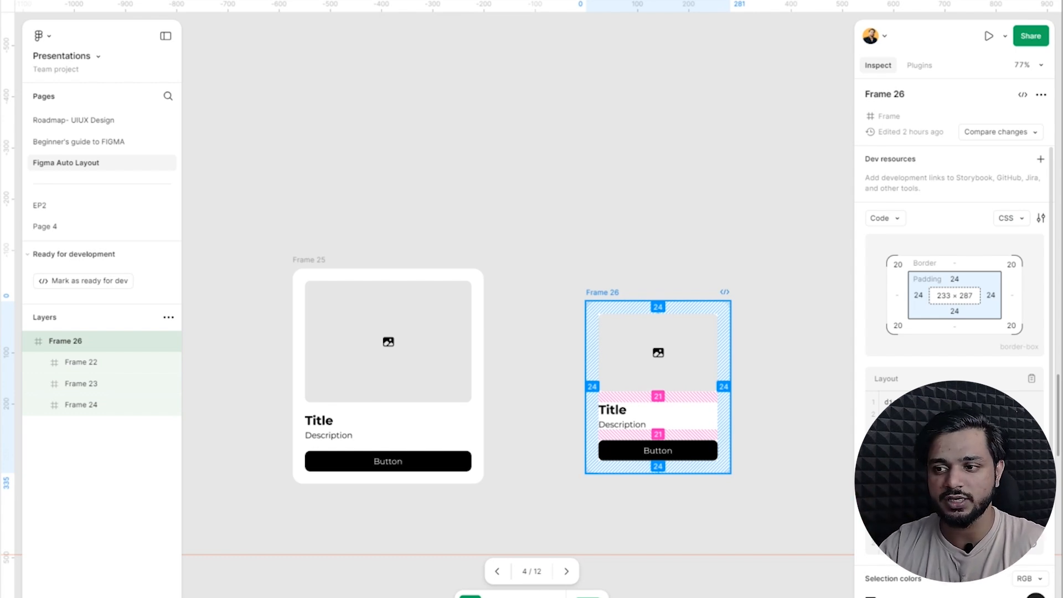
click(311, 260)
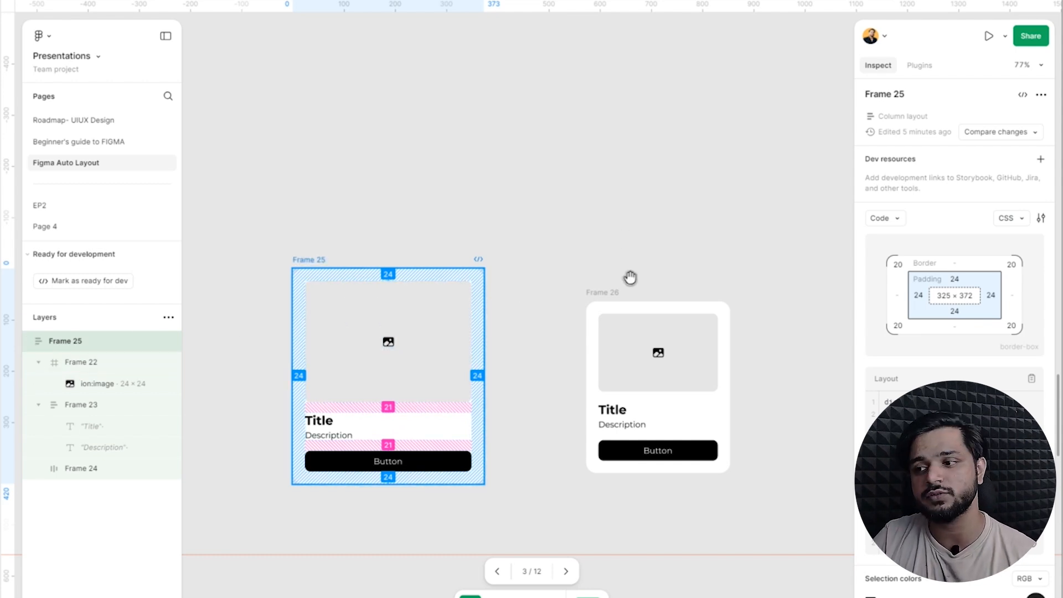
click(614, 291)
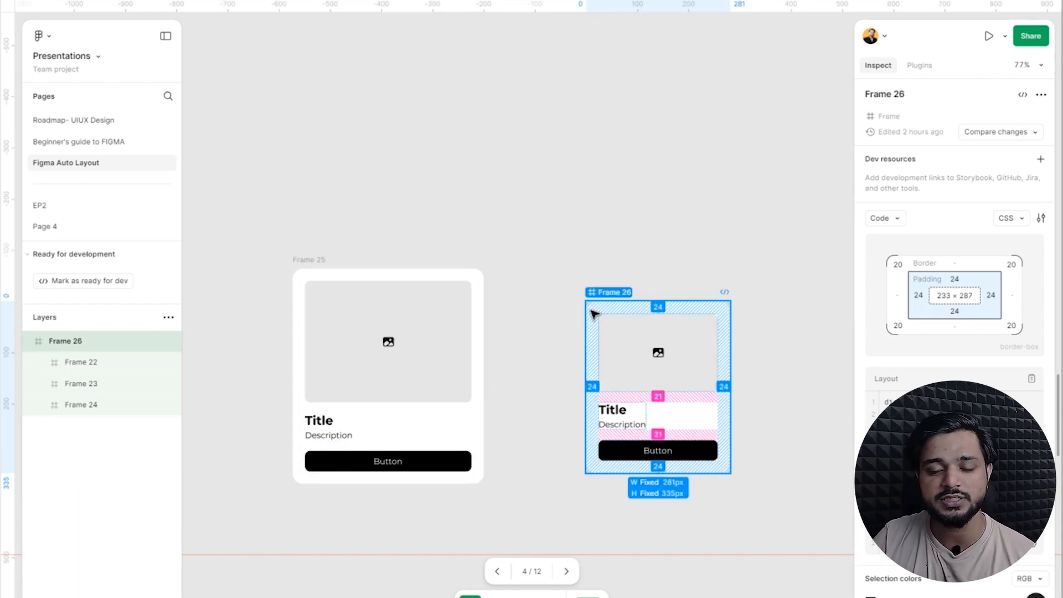
click(311, 261)
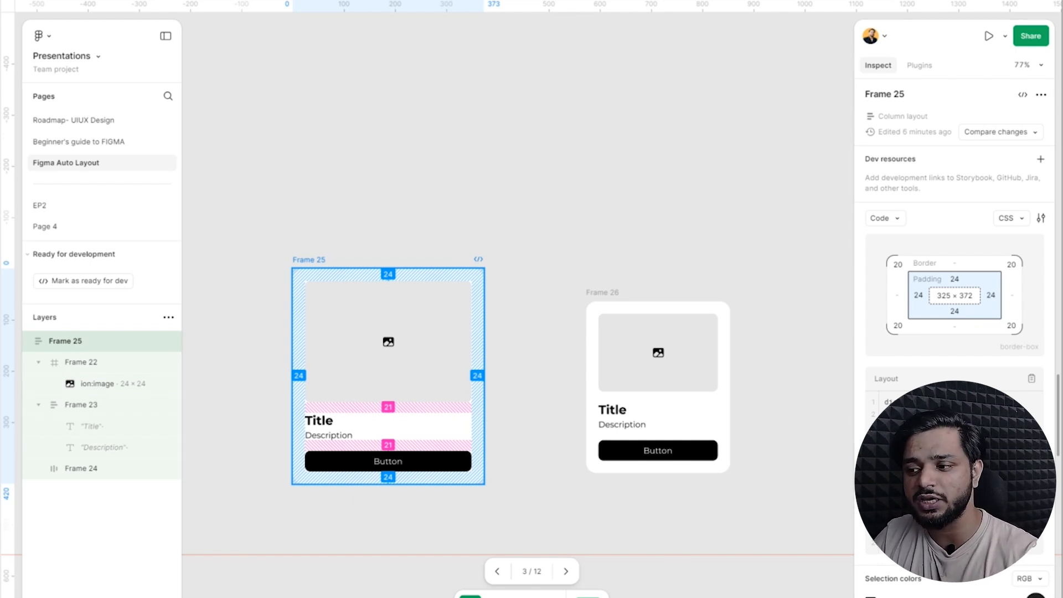
Switch the file from Dev Mode back to Design mode and clear the selection.
click(588, 597)
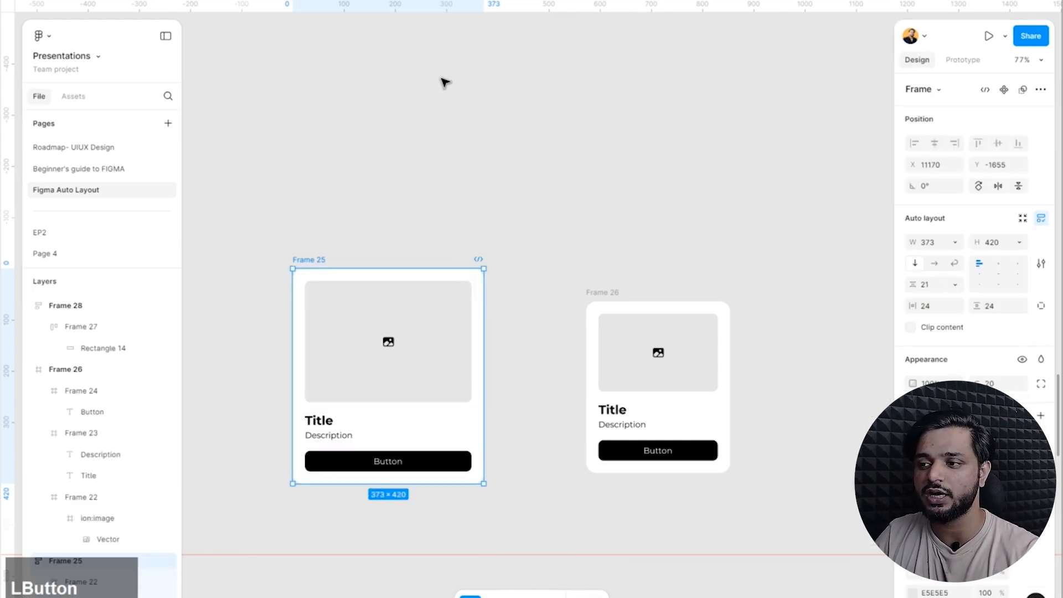
click(562, 132)
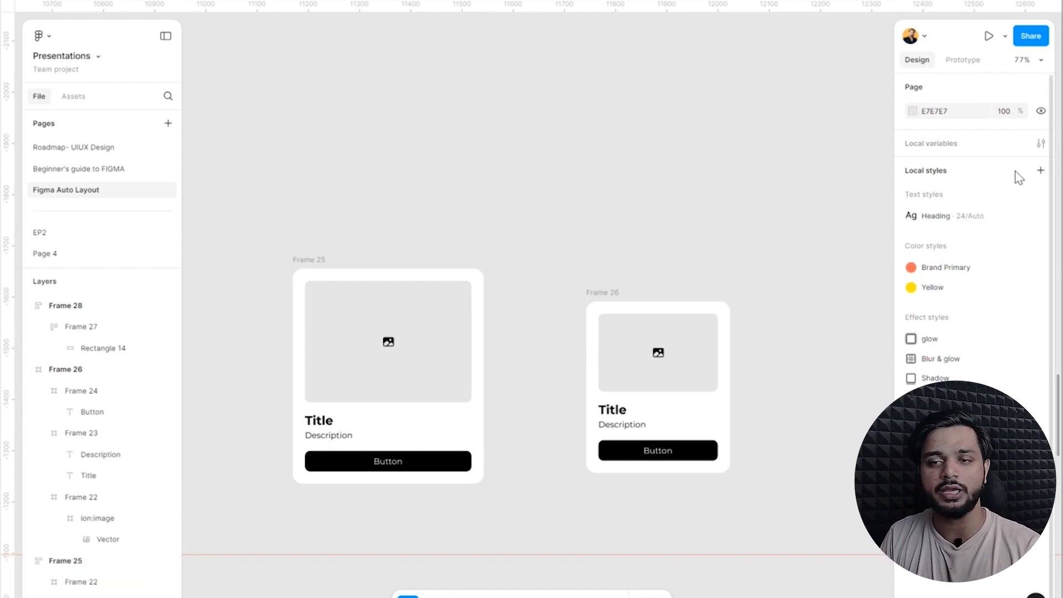
Align the Frame 25 and Frame 26 cards by their top edges, and after that by their bottom edges.
drag(224, 79, 828, 418)
scroll(570, 273, down, 6)
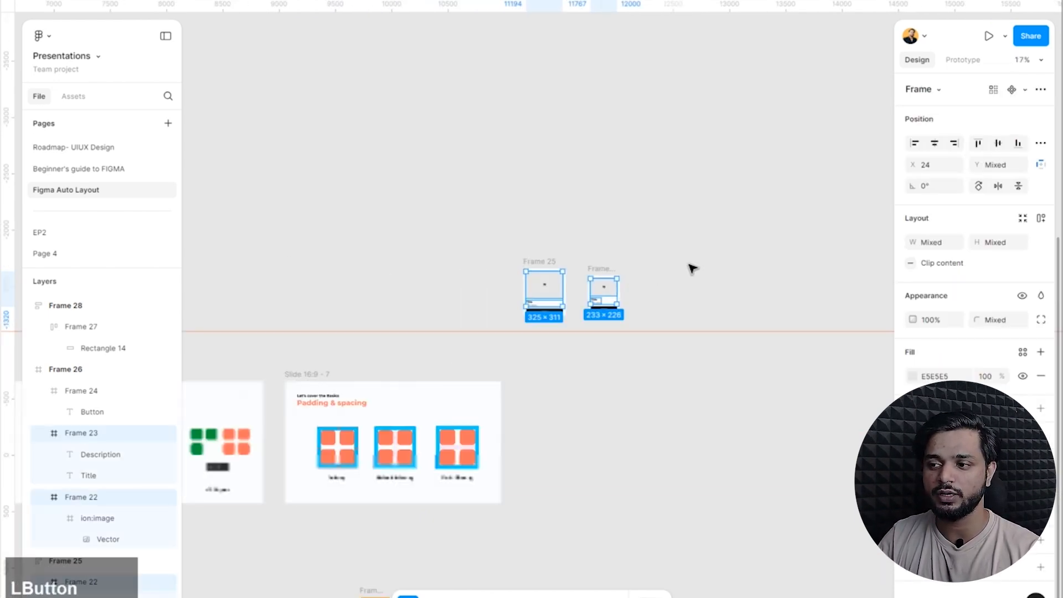
drag(727, 241, 503, 323)
scroll(503, 323, up, 5)
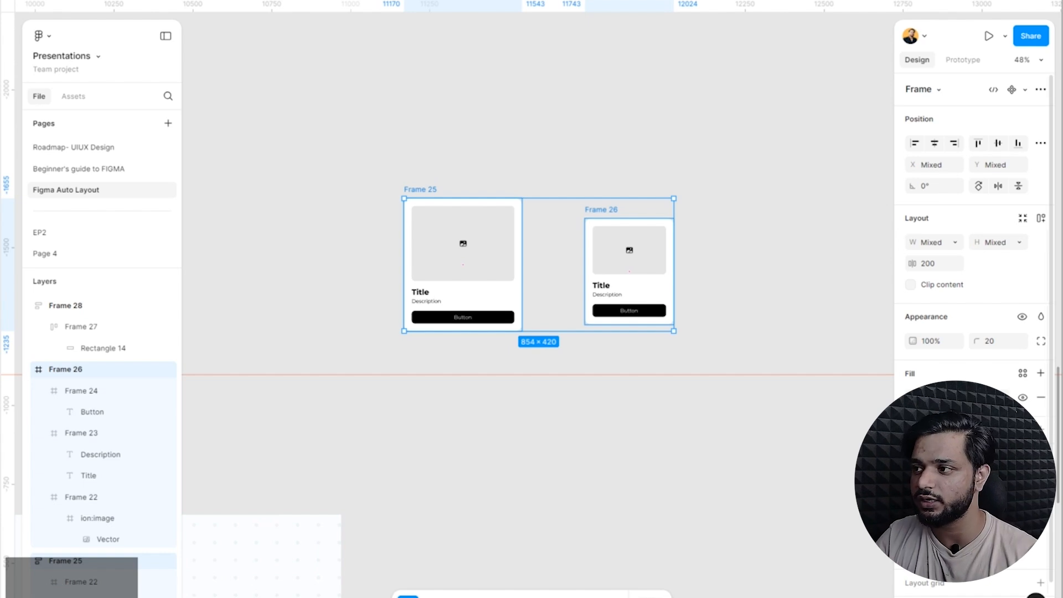
click(978, 143)
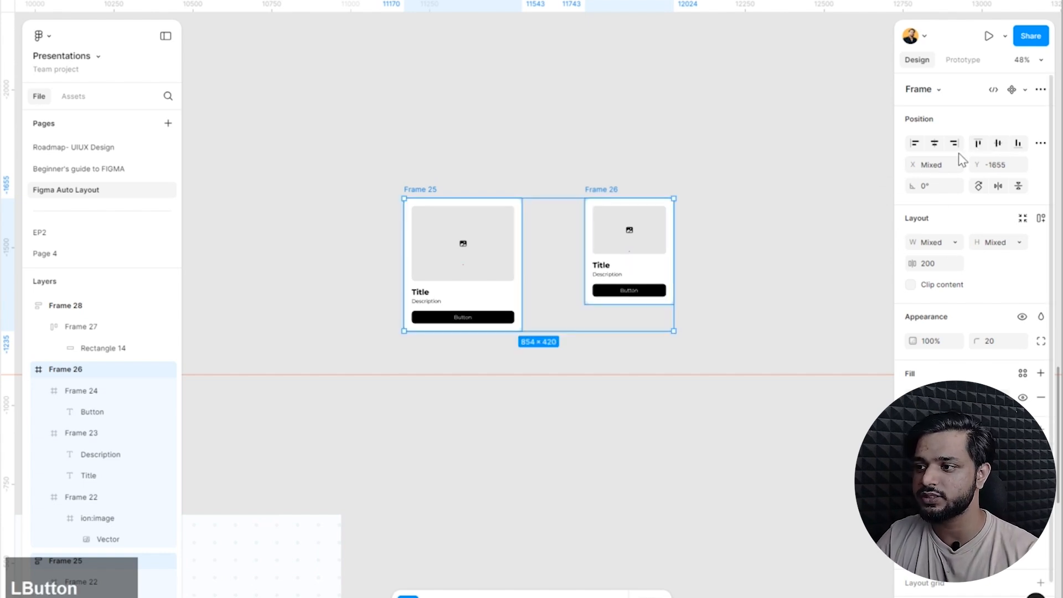
click(1017, 142)
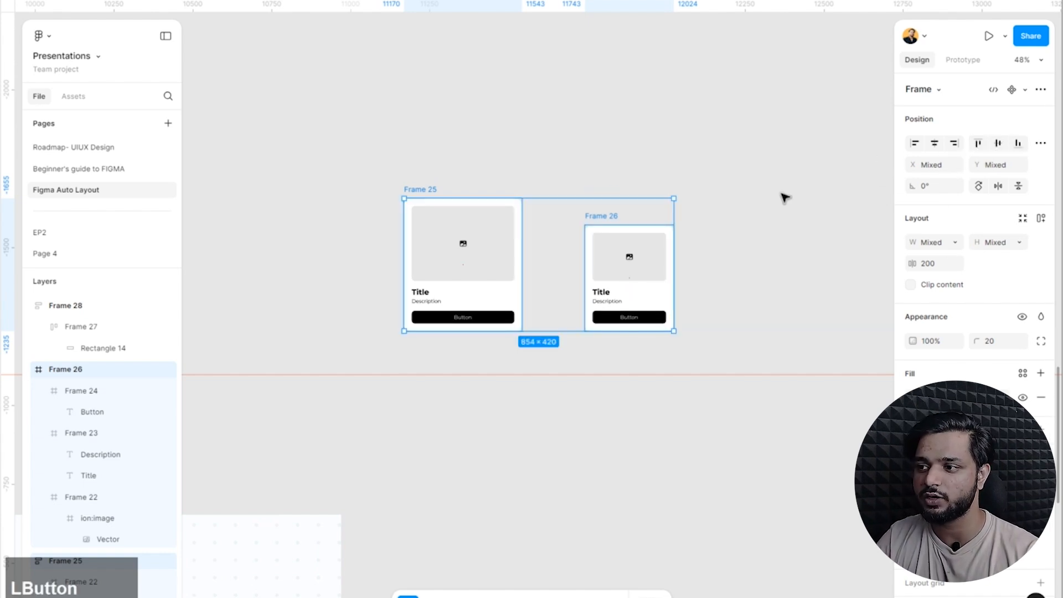
Wrap the two cards in one auto layout frame and try different alignments, ending with the cards vertically centred.
click(356, 296)
key(shift+a)
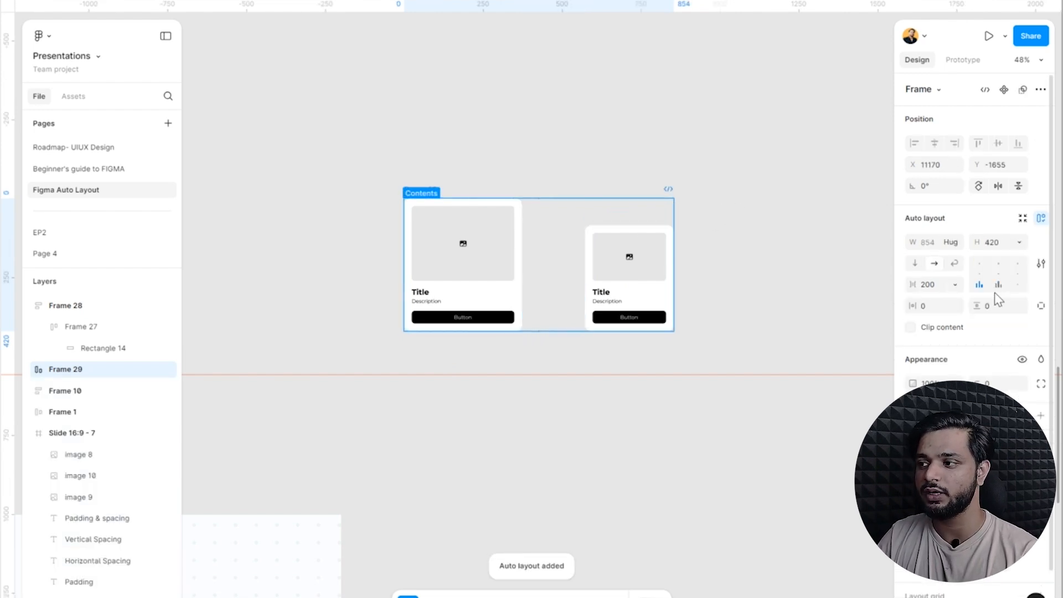
click(979, 264)
click(1017, 284)
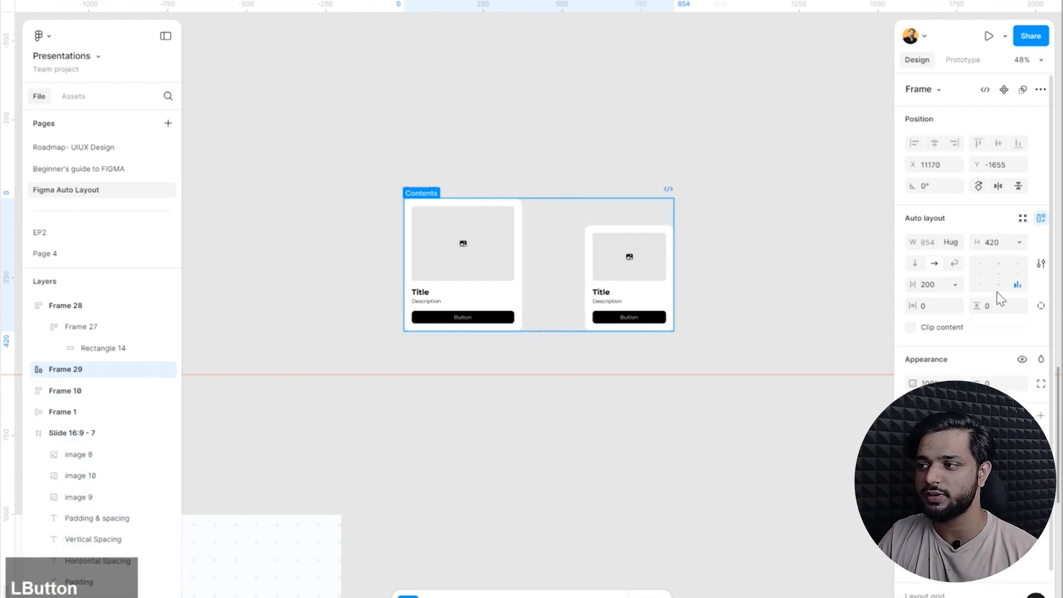
click(978, 272)
click(695, 190)
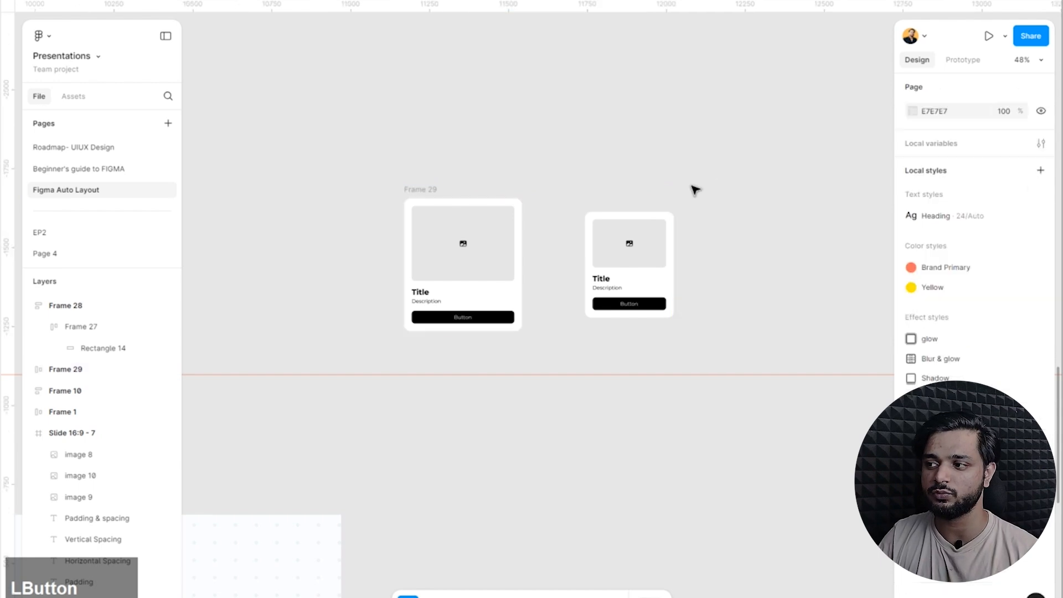
Delete both cards from the canvas.
drag(393, 323, 325, 341)
drag(743, 158, 382, 353)
key(Delete)
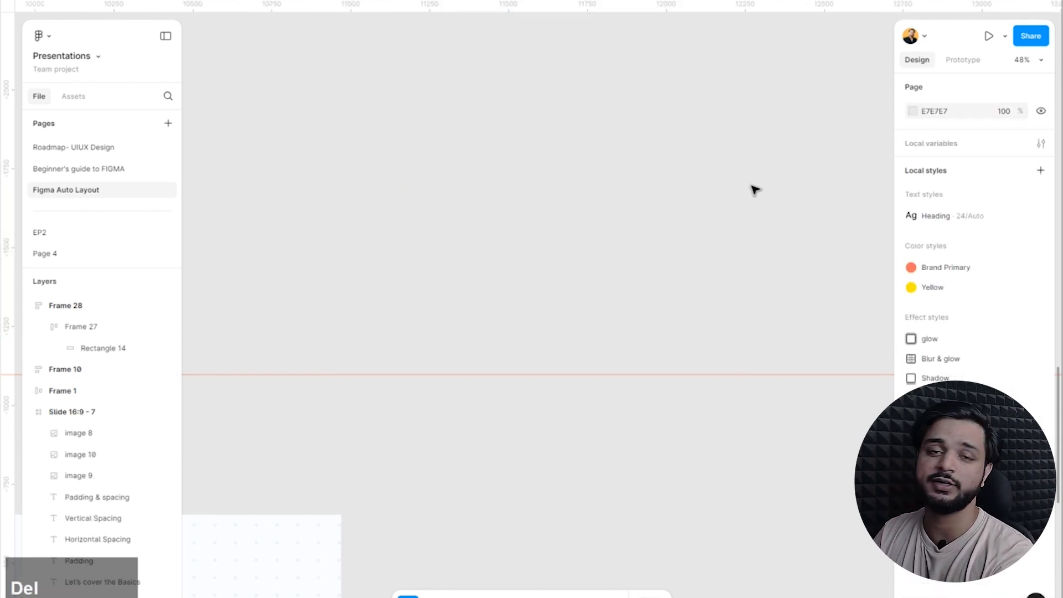
Place two loose copies of Frame 28's grey rectangle side by side below that frame.
scroll(720, 210, down, 5)
scroll(559, 454, up, 5)
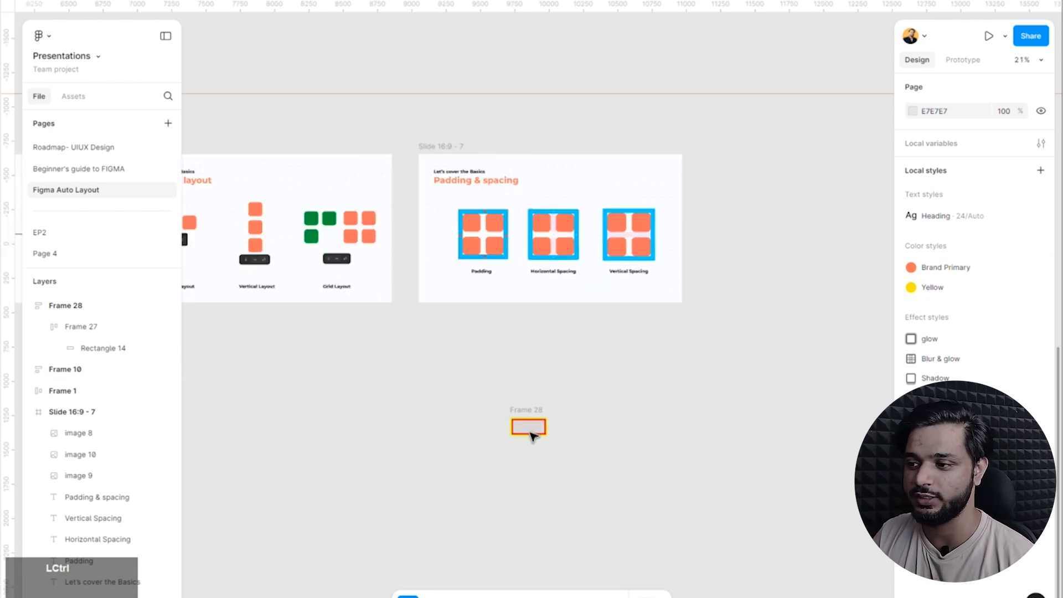
scroll(547, 404, up, 3)
scroll(492, 338, down, 3)
scroll(620, 365, down, 3)
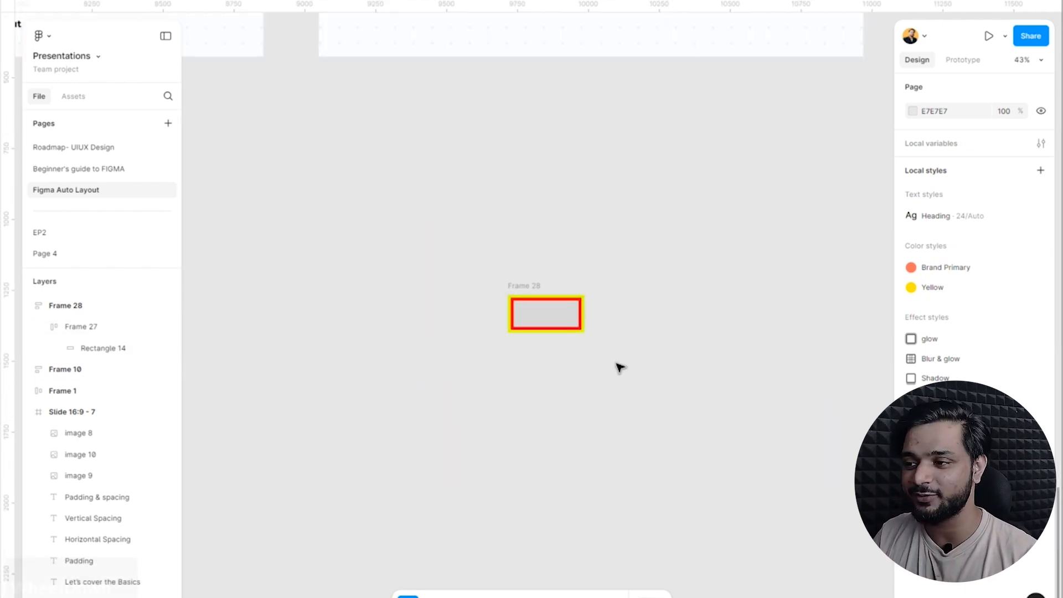
scroll(623, 341, up, 3)
ctrl+click(529, 302)
drag(529, 302, 669, 453)
click(558, 441)
Align the two copied rectangles by their vertical centres.
shift+click(498, 462)
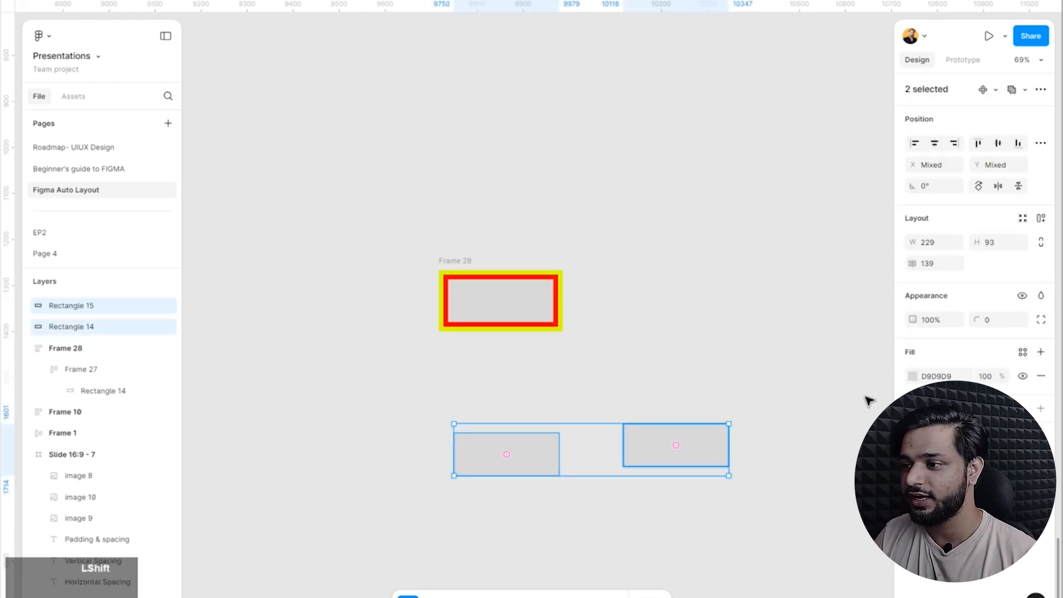
click(998, 143)
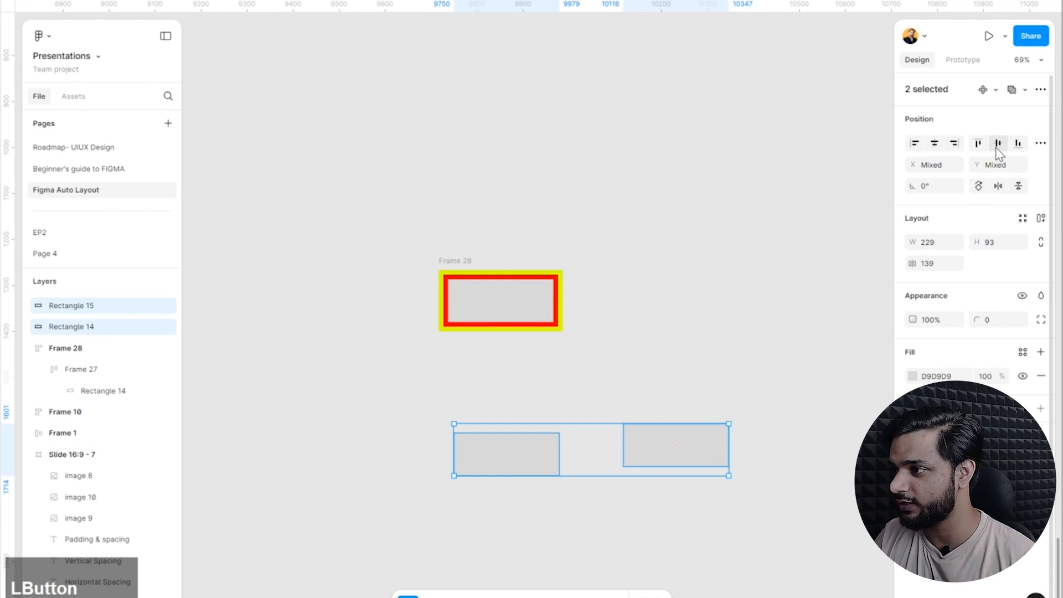
click(589, 449)
Narrow the left rectangle to about 109 wide and the right one to about 70, keeping their outer edges in place.
scroll(526, 446, up, 5)
click(507, 445)
drag(507, 444, 414, 441)
click(639, 424)
drag(617, 437, 744, 434)
Wrap the two narrowed rectangles in a horizontal auto layout frame.
drag(841, 372, 288, 508)
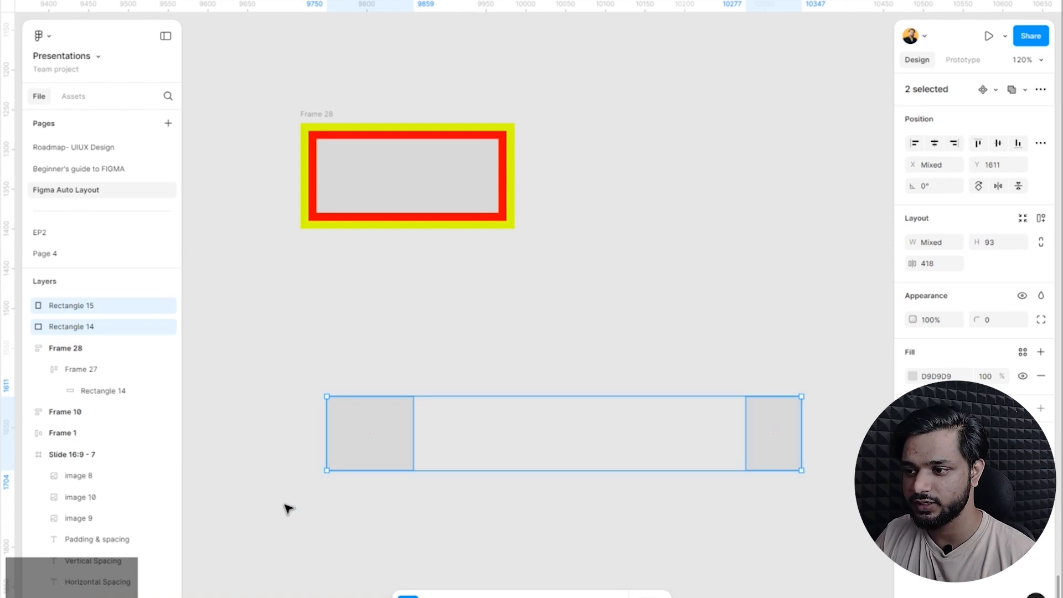
key(shift+a)
click(749, 432)
scroll(358, 379, up, 5)
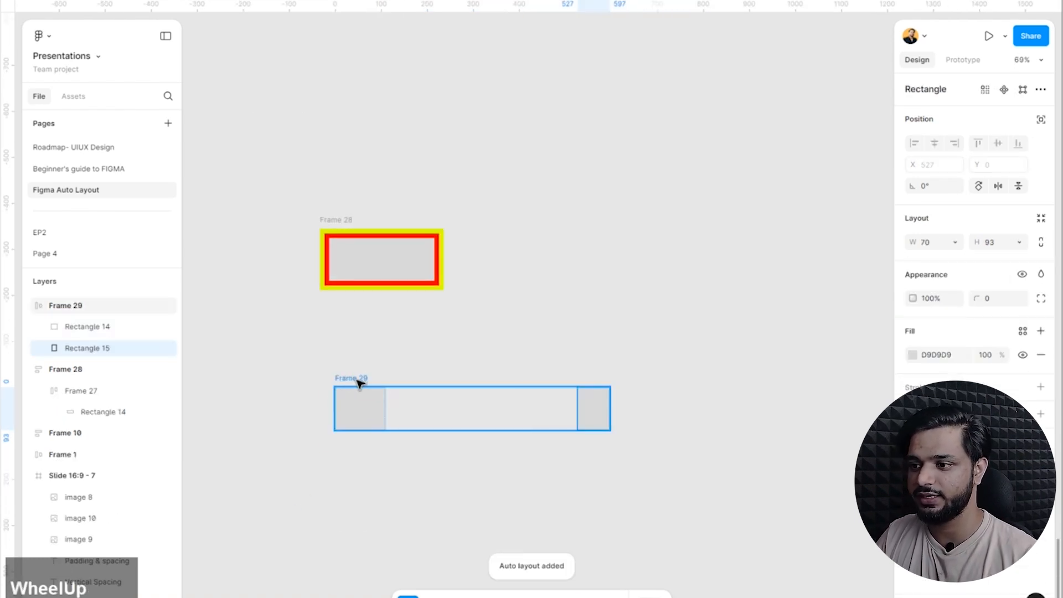
scroll(351, 216, down, 5)
Widen the auto layout frame around the two rectangles to about 675.
click(350, 217)
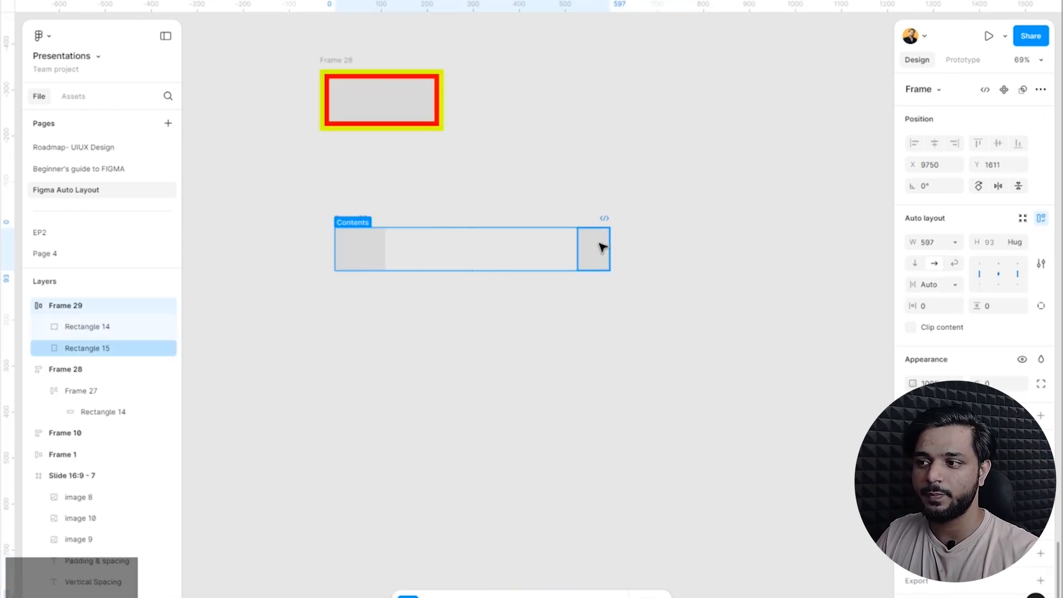
click(656, 249)
click(365, 222)
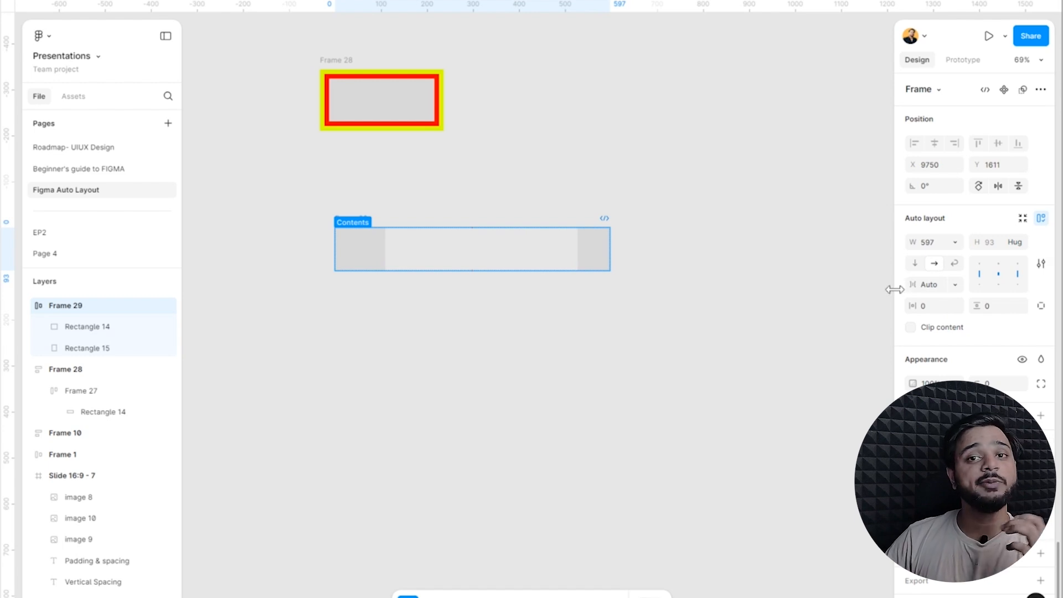
drag(609, 255, 633, 347)
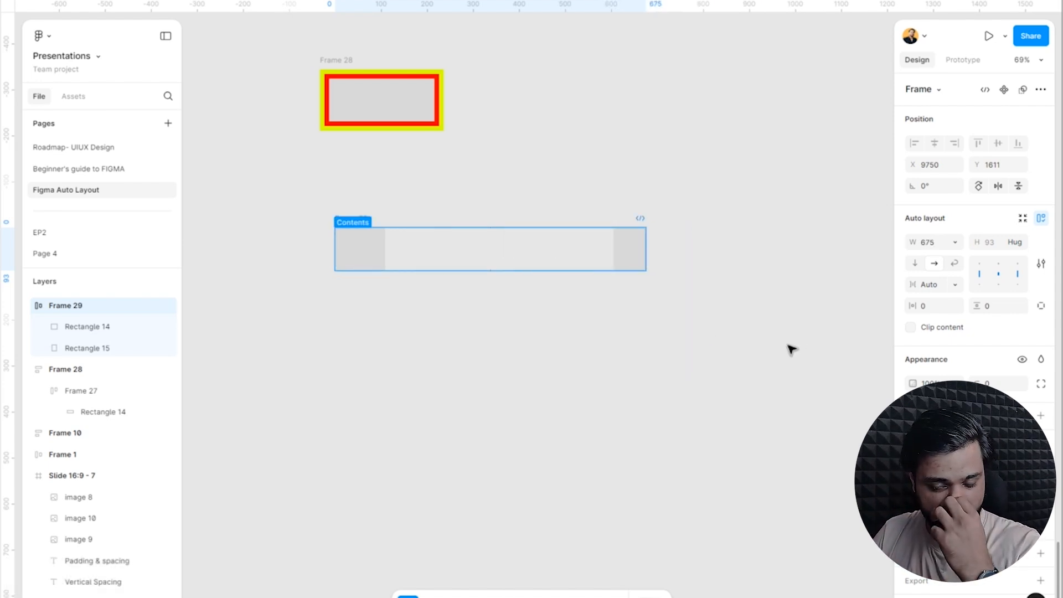
Set Frame 29's horizontal gap to a fixed 167 and widen the frame to about 777.
click(921, 288)
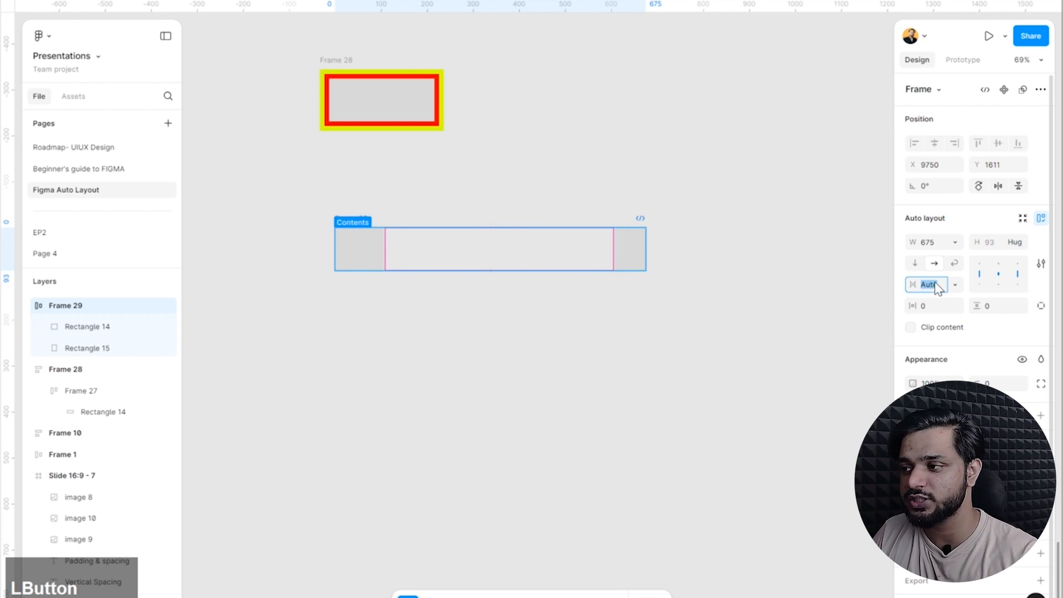
text(167)
key(Return)
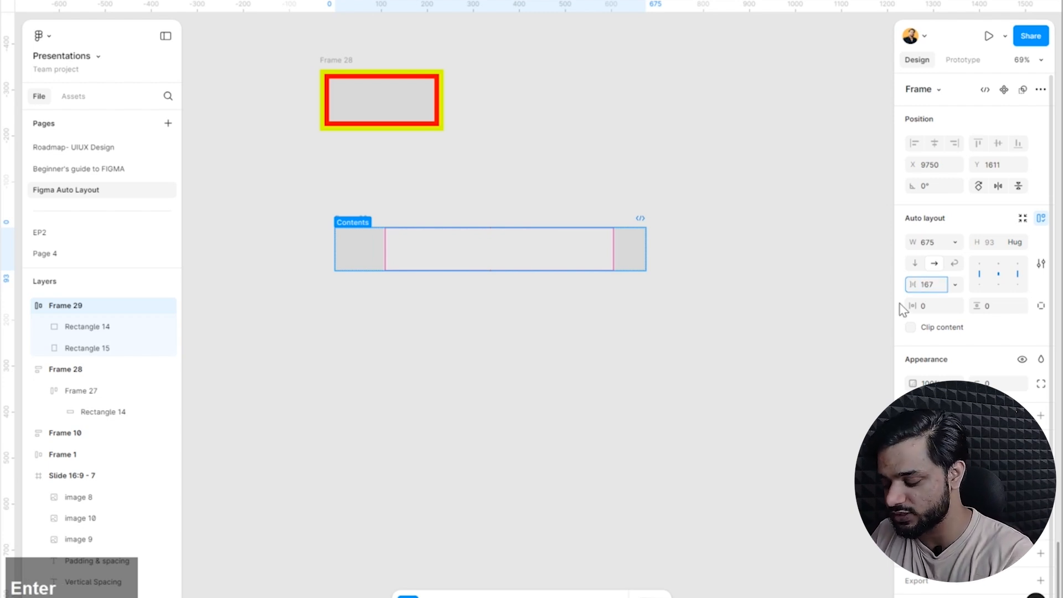
click(600, 356)
click(365, 226)
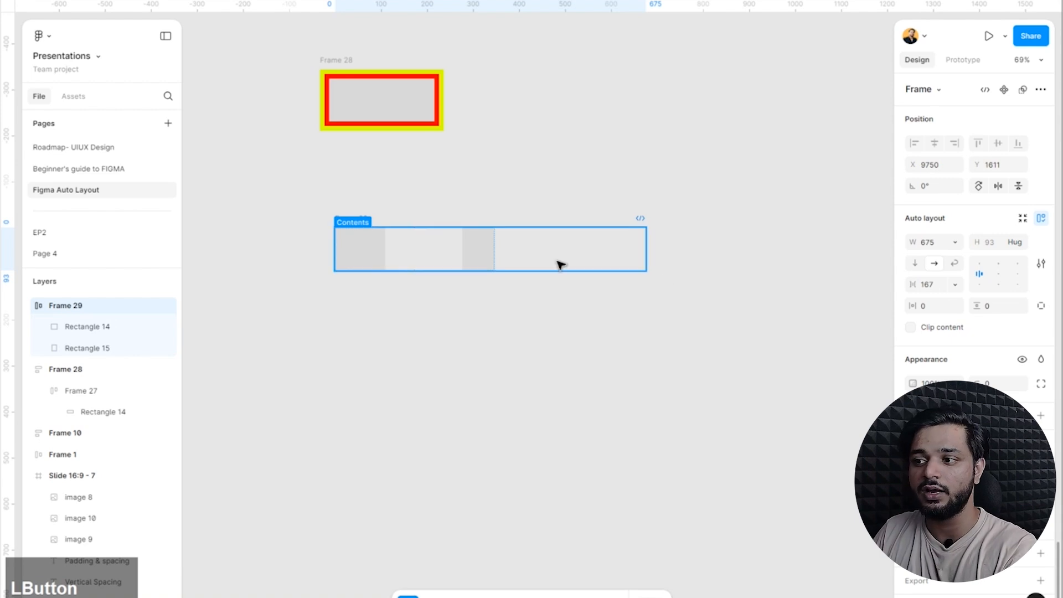
drag(648, 253, 692, 298)
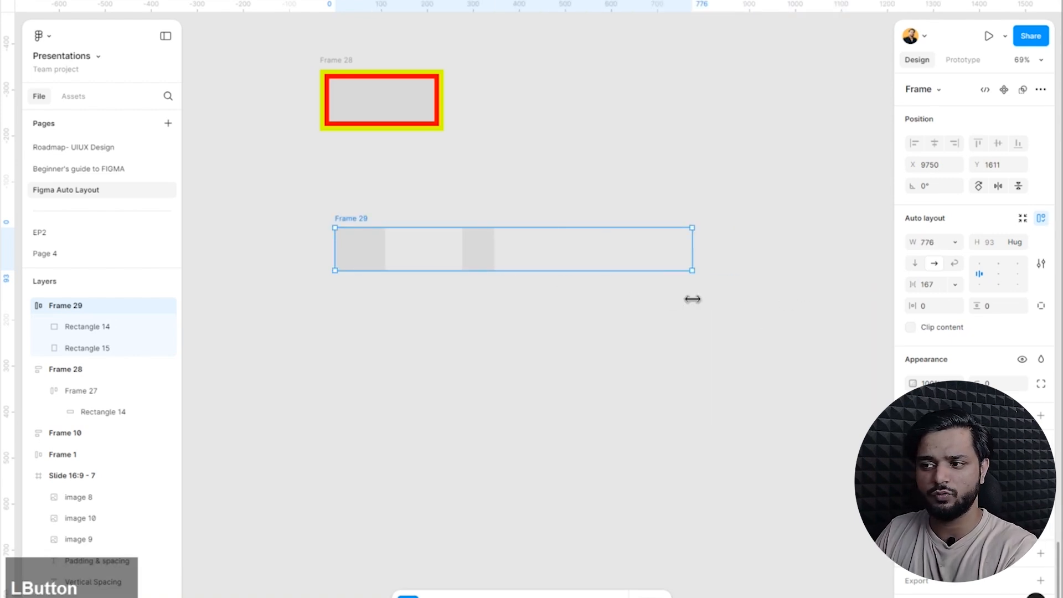
Set Frame 29's horizontal gap to Auto.
click(954, 285)
click(945, 288)
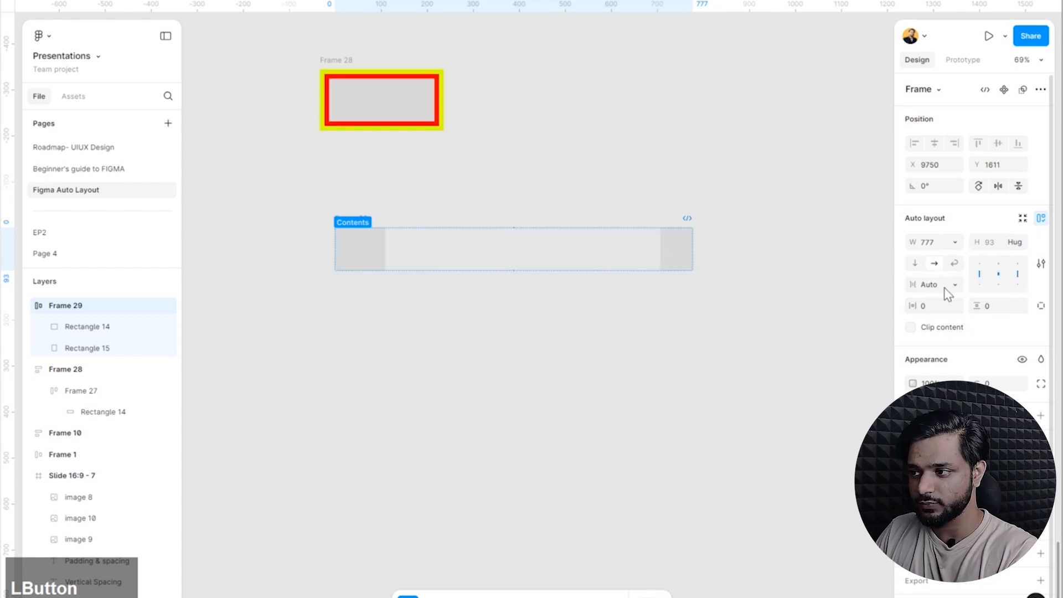
click(696, 380)
Resize Frame 29 to about 623 wide and 275 tall.
click(363, 223)
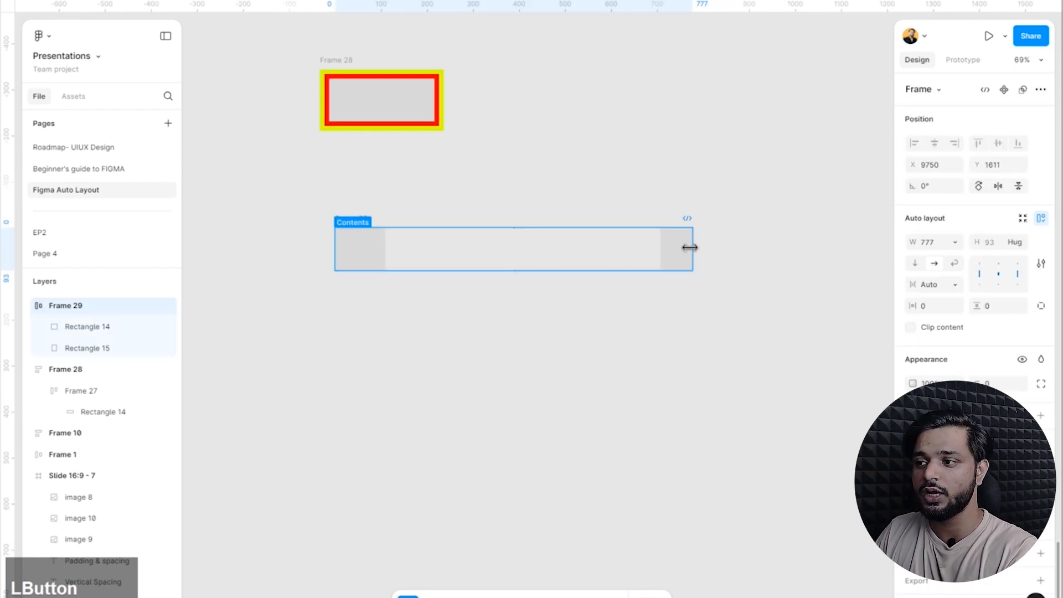
drag(690, 239, 549, 270)
drag(469, 337, 487, 355)
drag(548, 290, 609, 298)
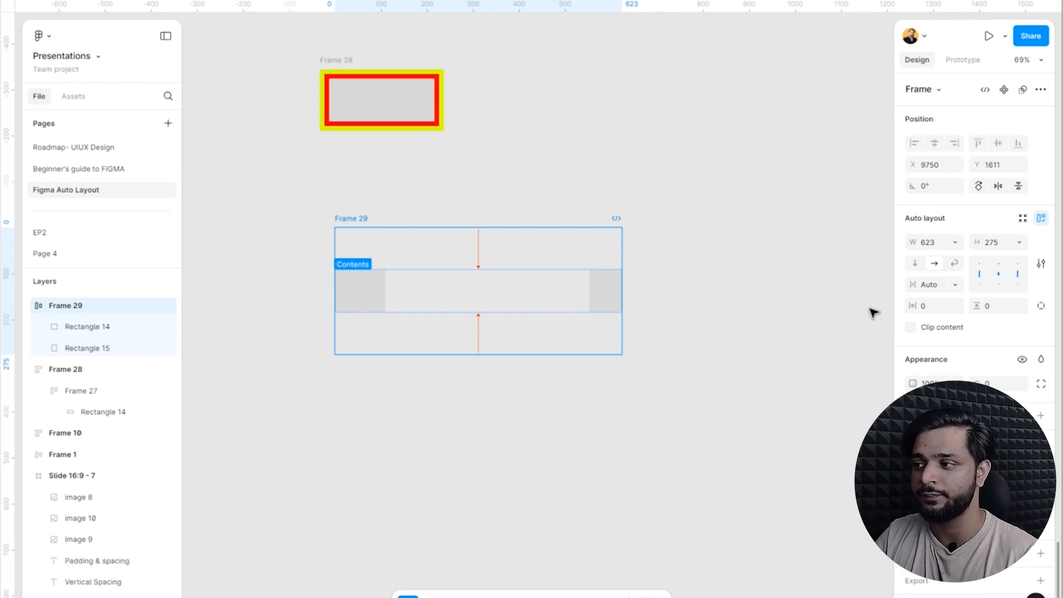
Try Frame 29's contents packed at the top left with a 167 gap, and finish with top alignment and an Auto gap.
click(979, 265)
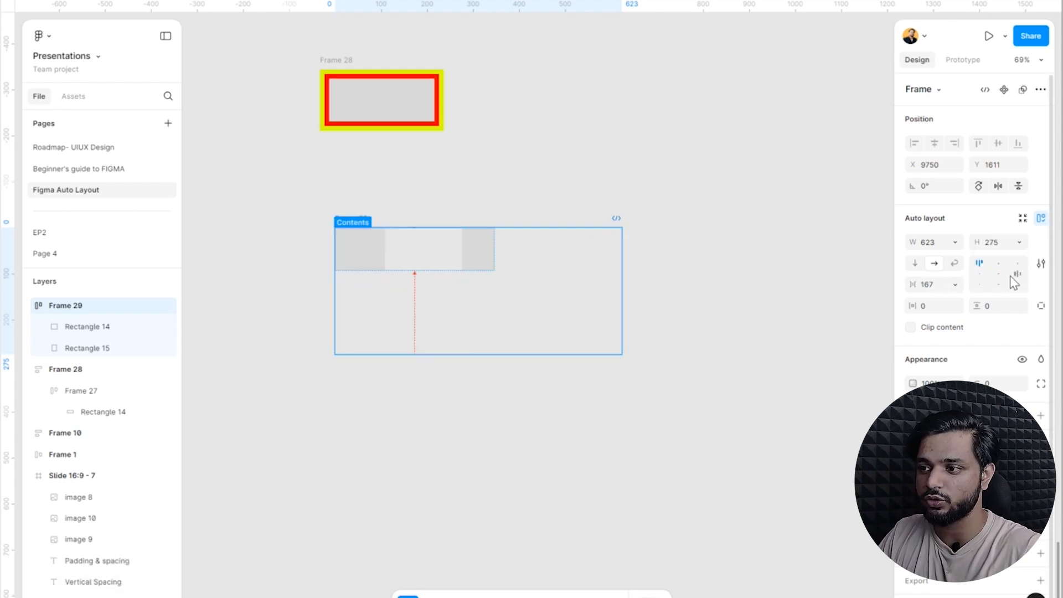
click(1000, 269)
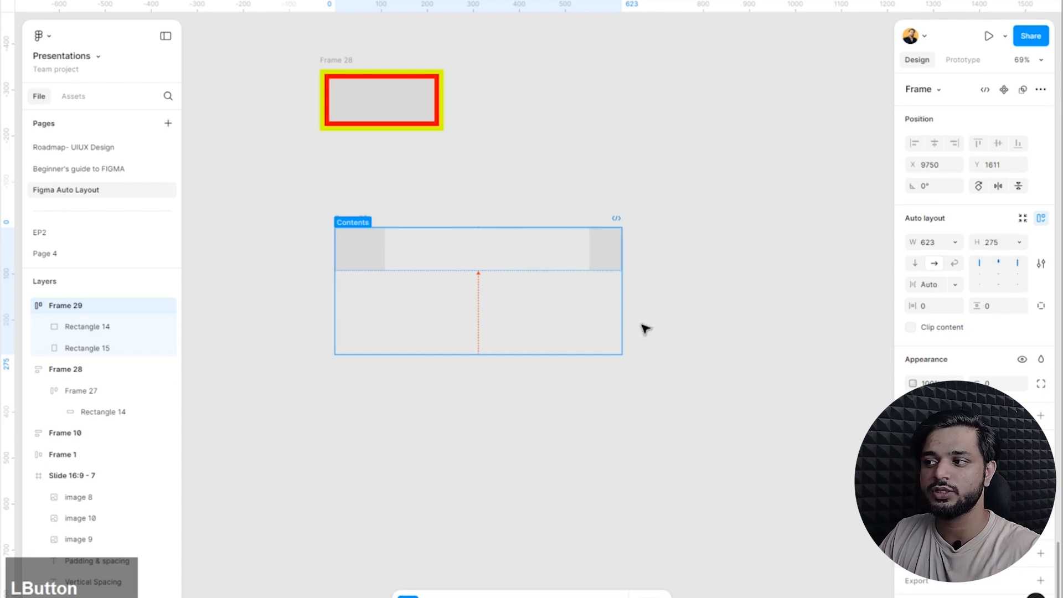
click(639, 252)
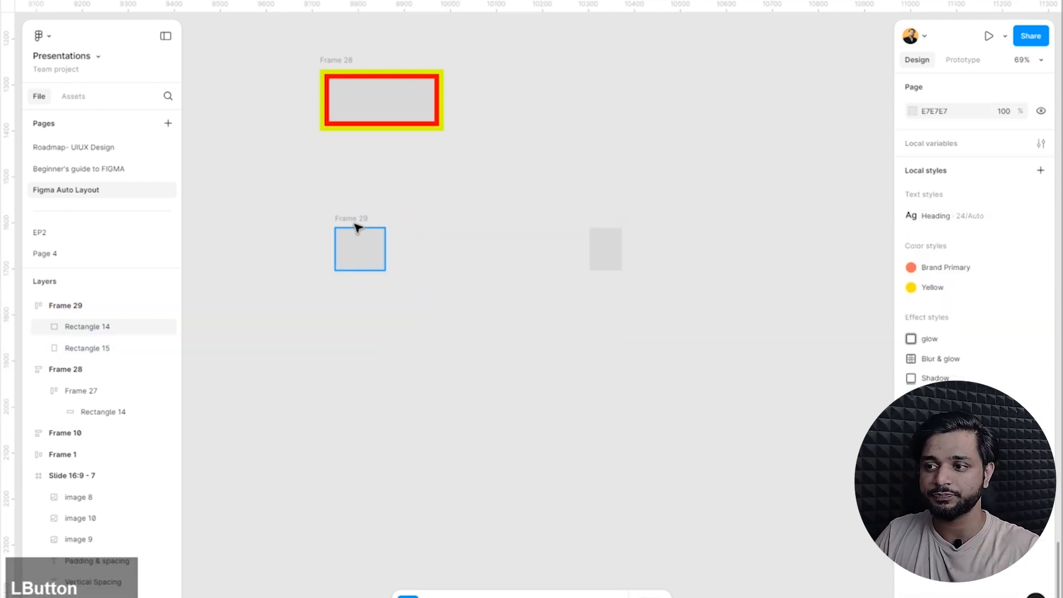
click(358, 228)
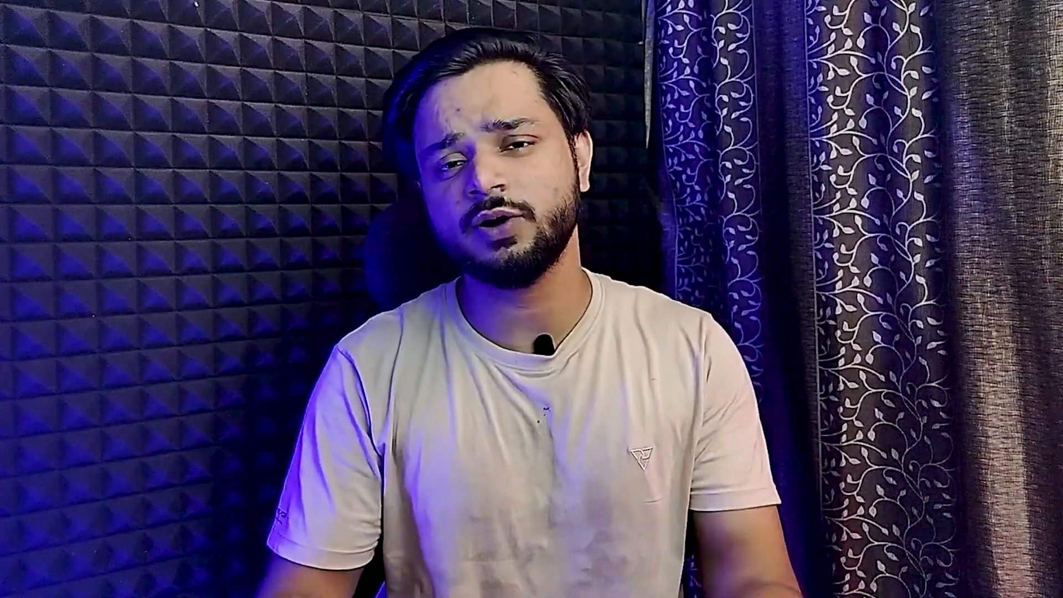